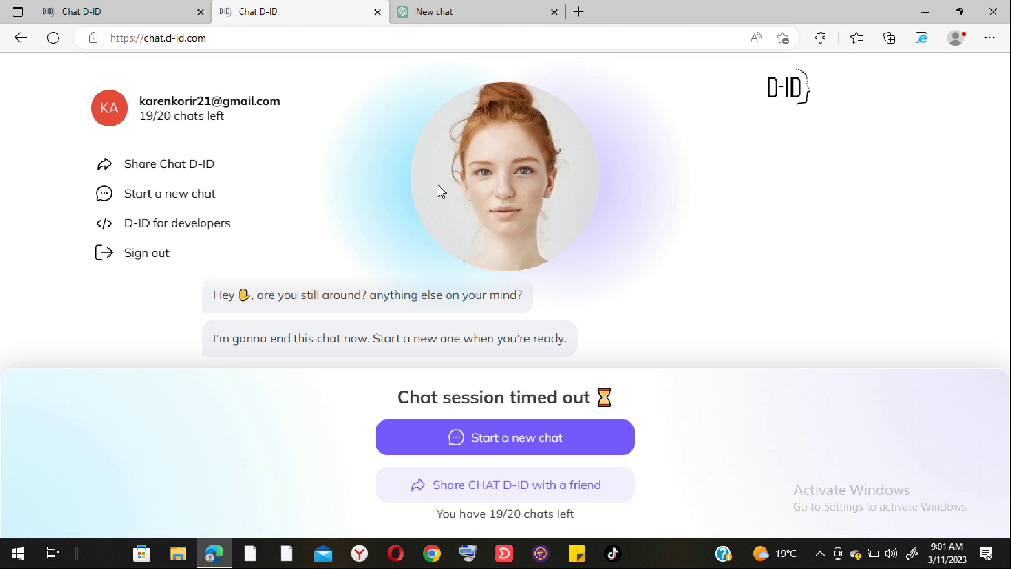
- Open the D-ID for developers page, look over its talking head API introduction, and return to the D-ID chat
left_click(180, 228)
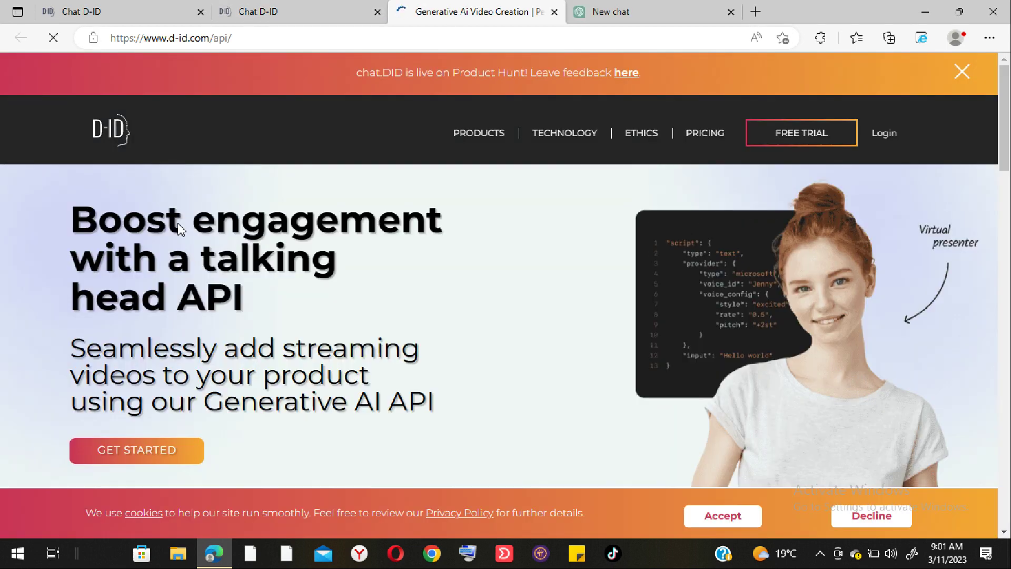
left_click_drag(180, 228, 402, 327)
left_click(403, 326)
left_click_drag(1000, 141, 1008, 51)
left_click(296, 9)
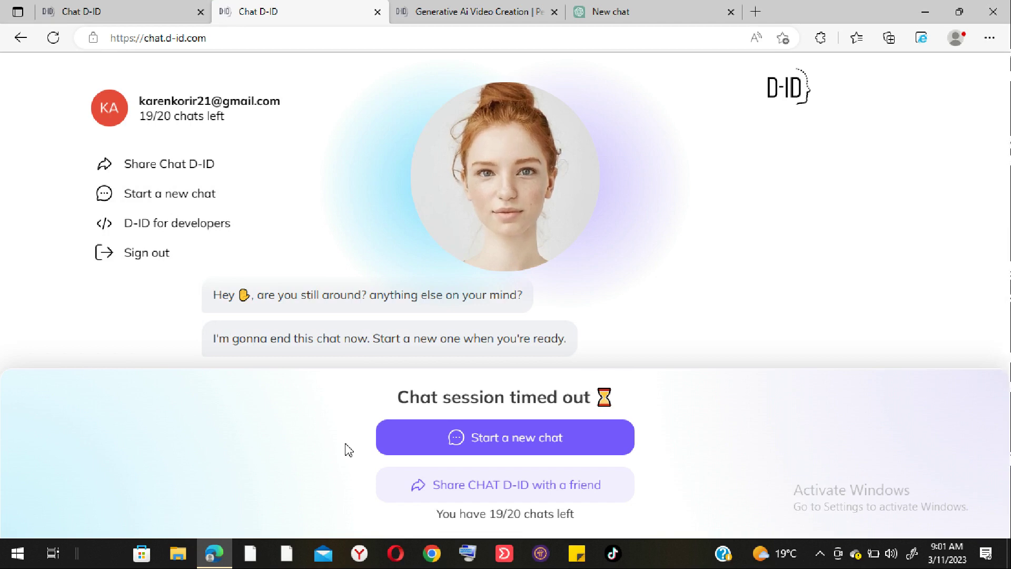
- View the ChatGPT start page and the D-ID API page, and go back to the D-ID chat
left_click(653, 10)
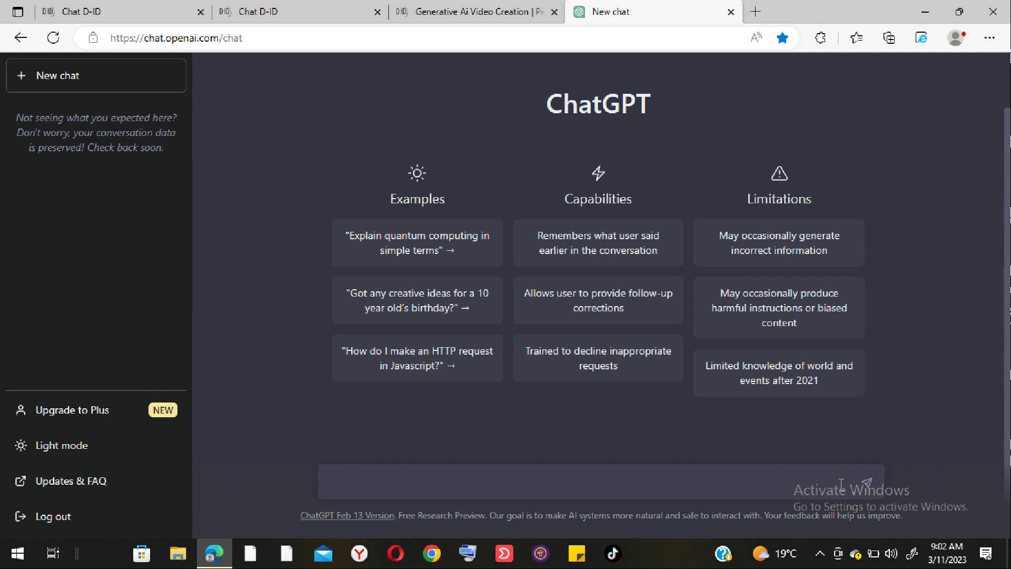
left_click(482, 8)
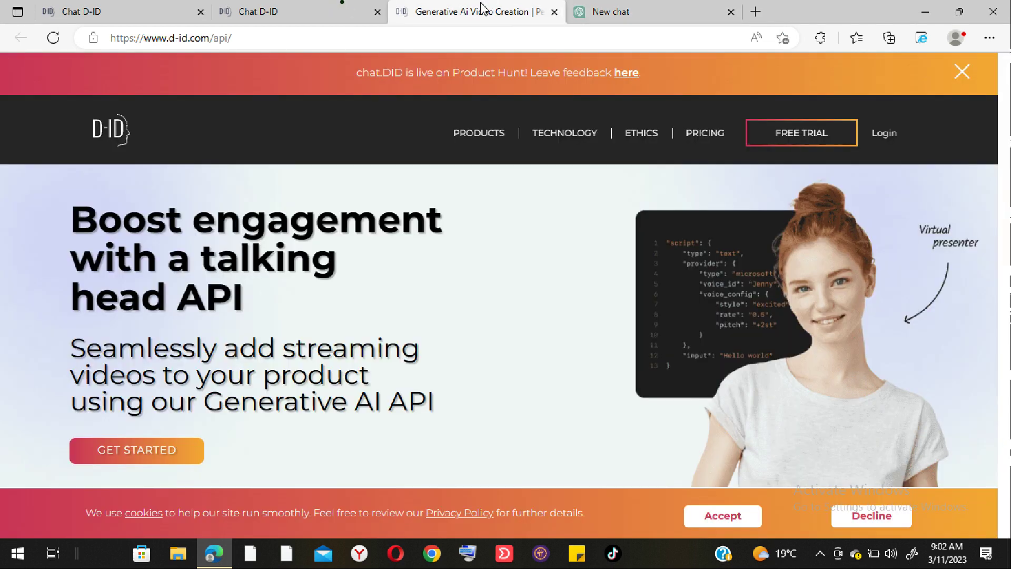
left_click(265, 12)
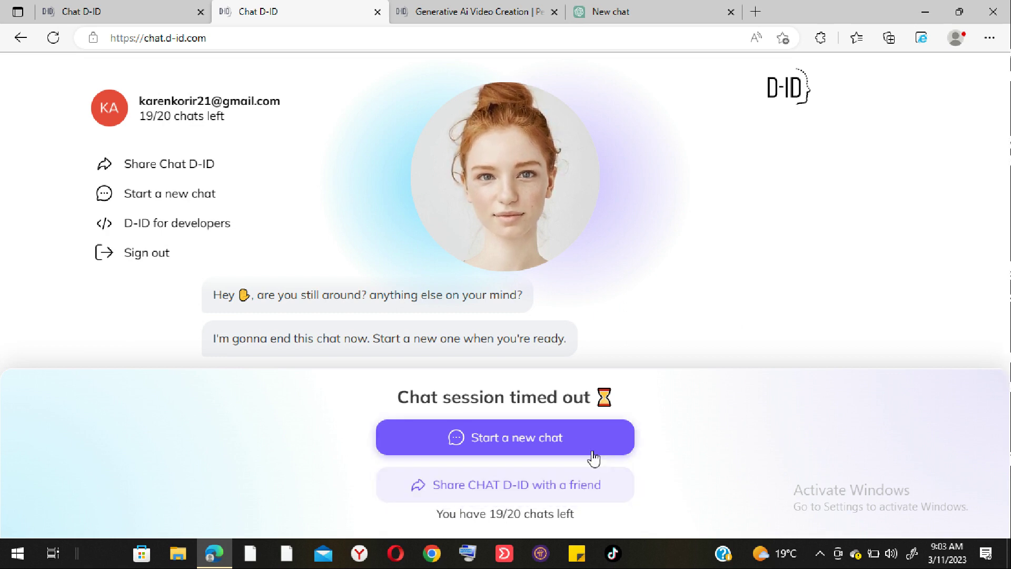
- Start a new D-ID chat and send the question "how are you different from chatgpt?"
left_click(549, 438)
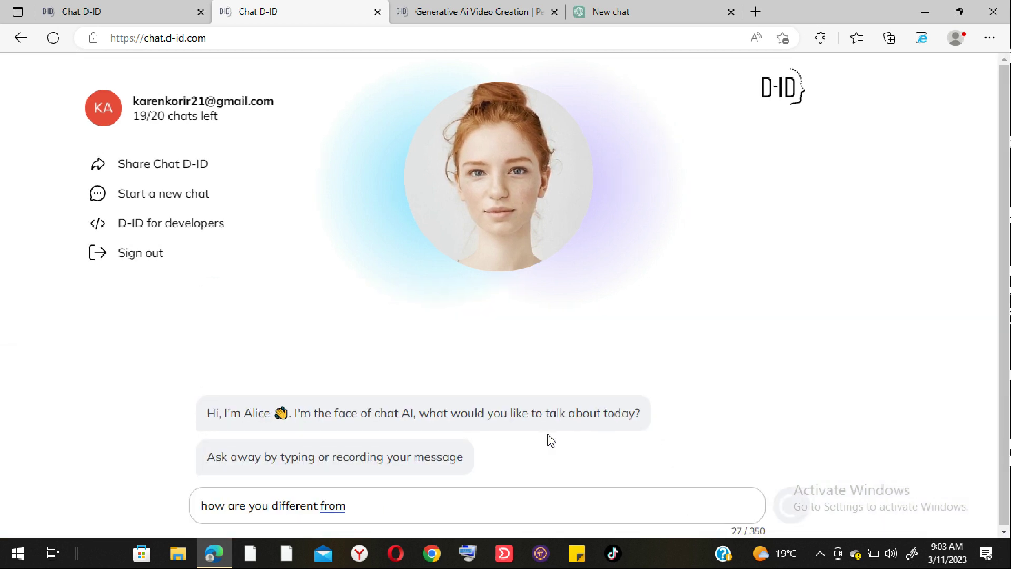
left_click(437, 506)
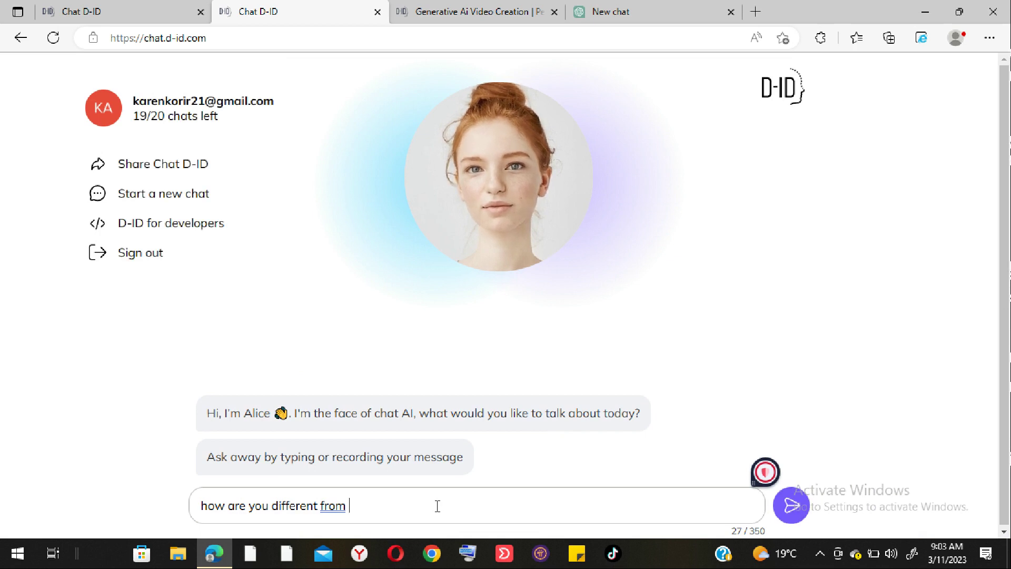
type("chat")
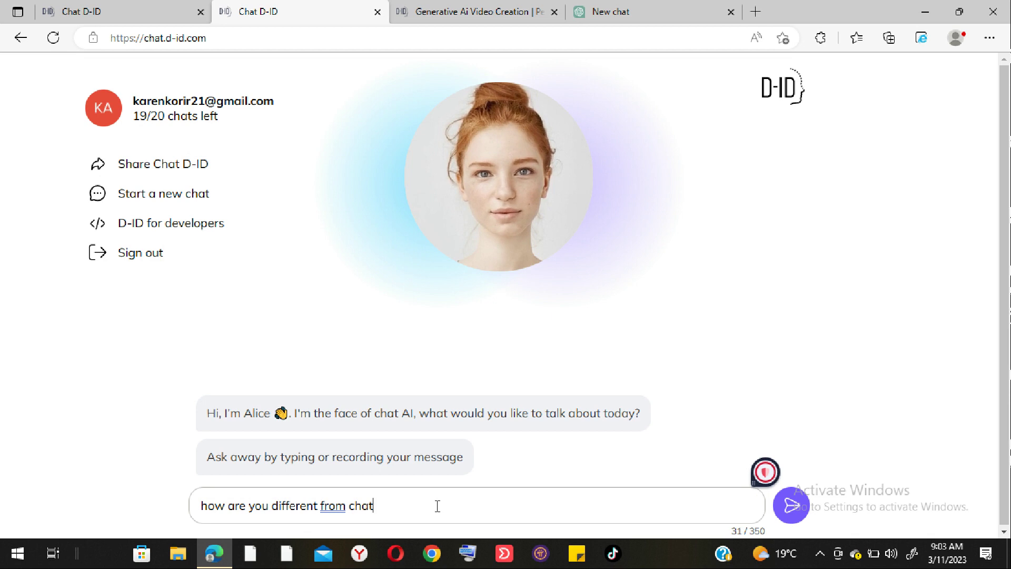
type("gpt")
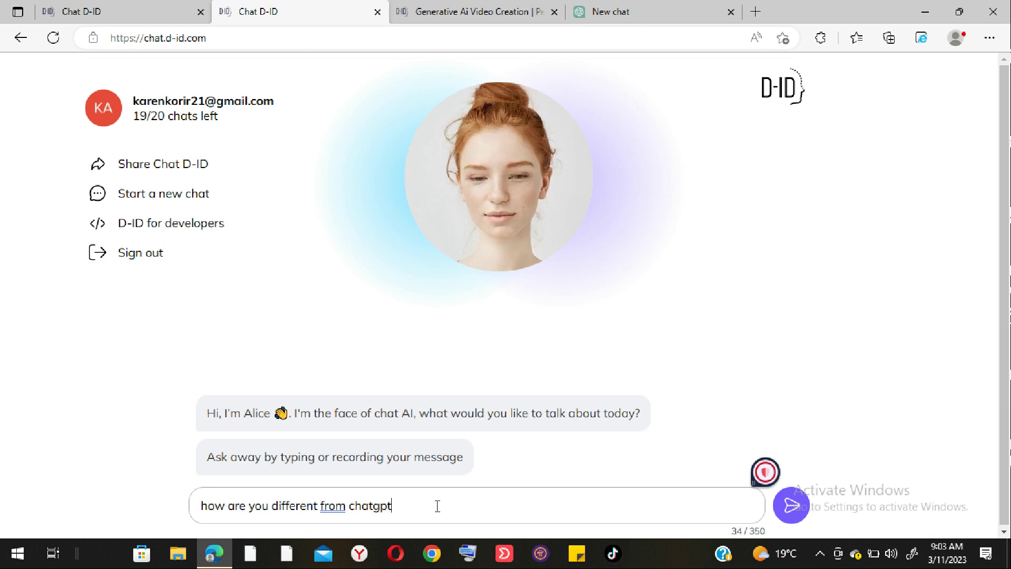
type("?")
key("Return")
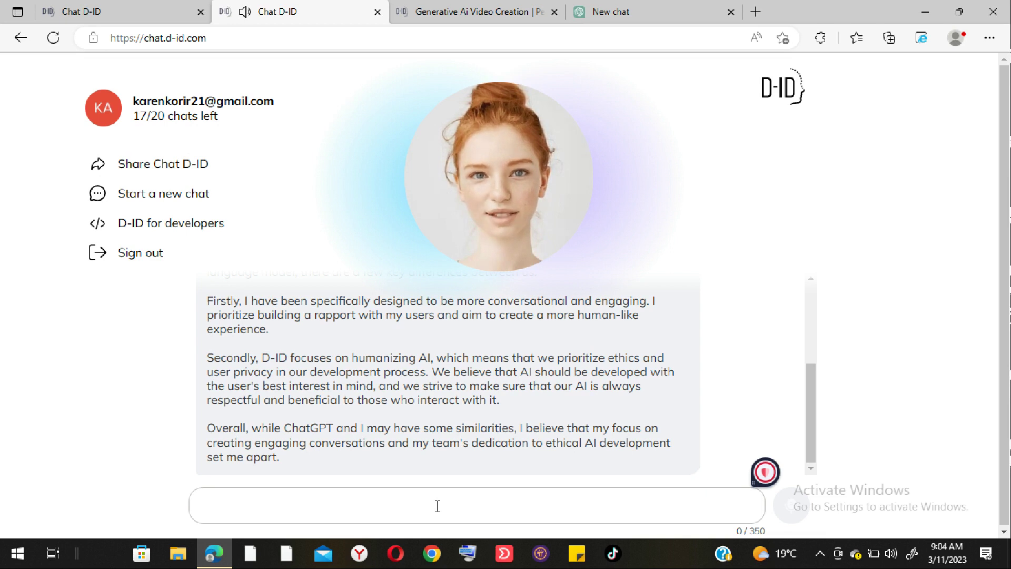
- Allow the site to use the microphone and ask by voice for the names of the first presidents of the United States and Kenya
left_click(437, 505)
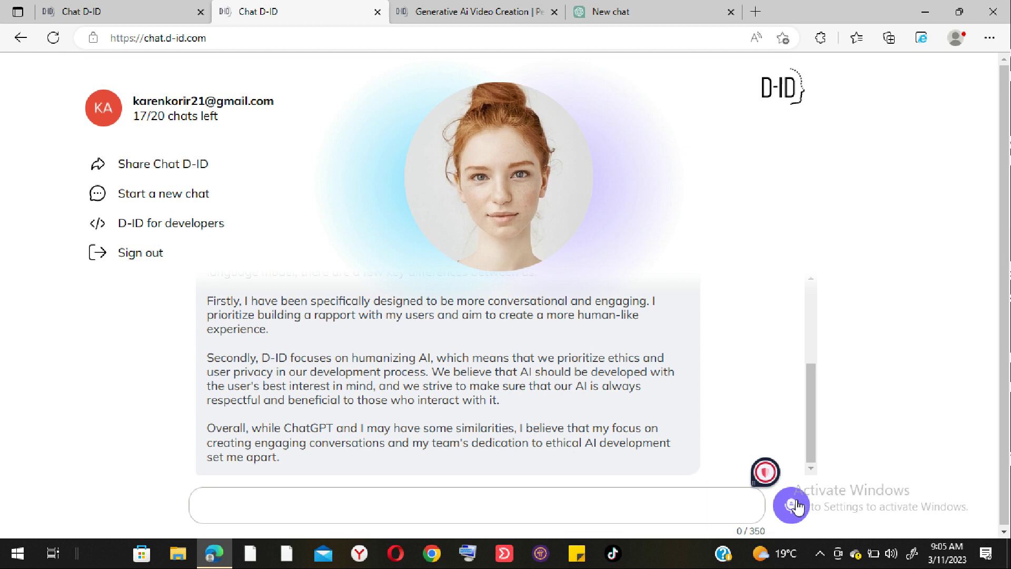
left_click(797, 505)
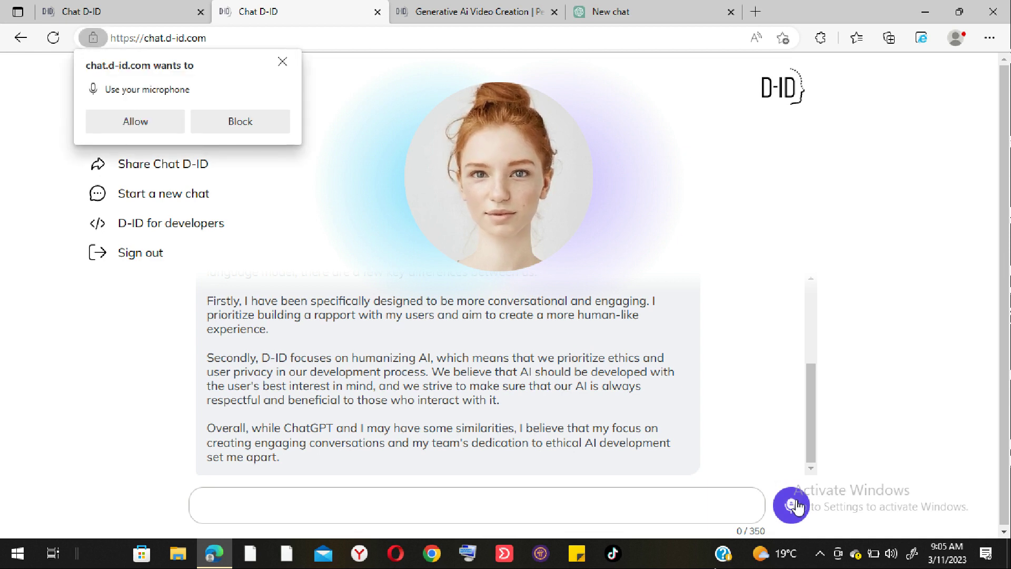
left_click(139, 130)
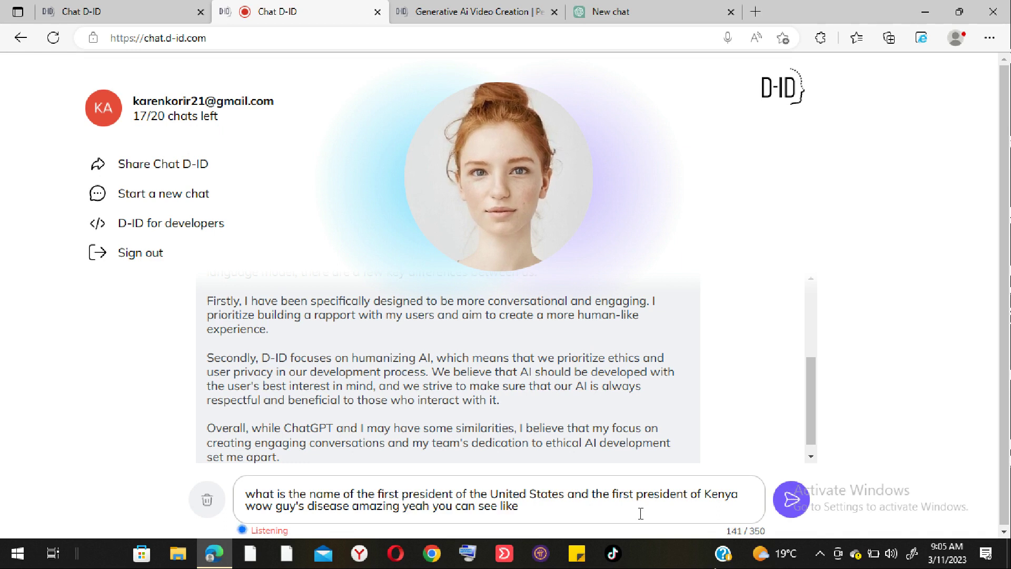
left_click(787, 497)
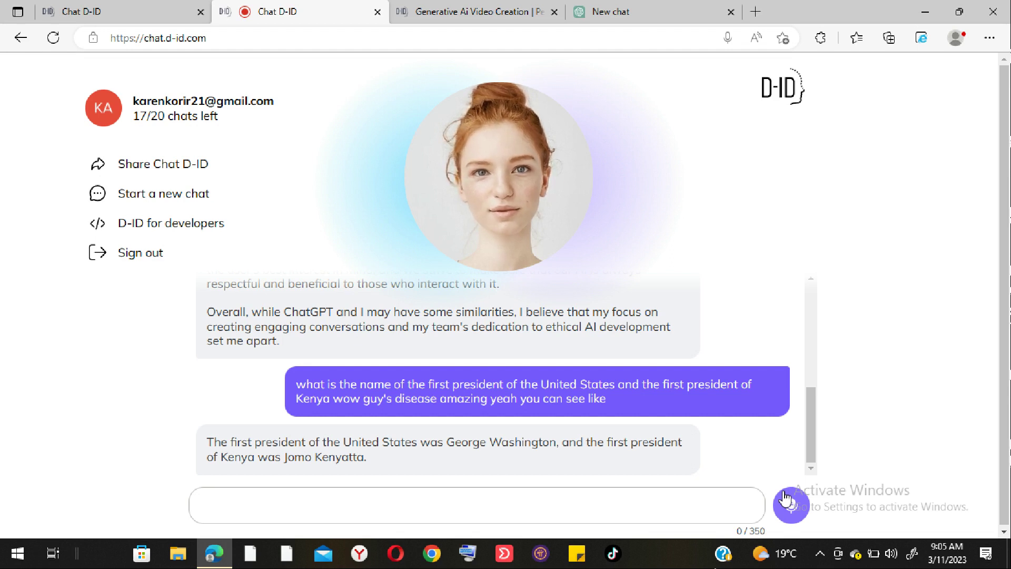
- Dictate and send the question "do you speak Swahili" in the D-ID chat
left_click(507, 503)
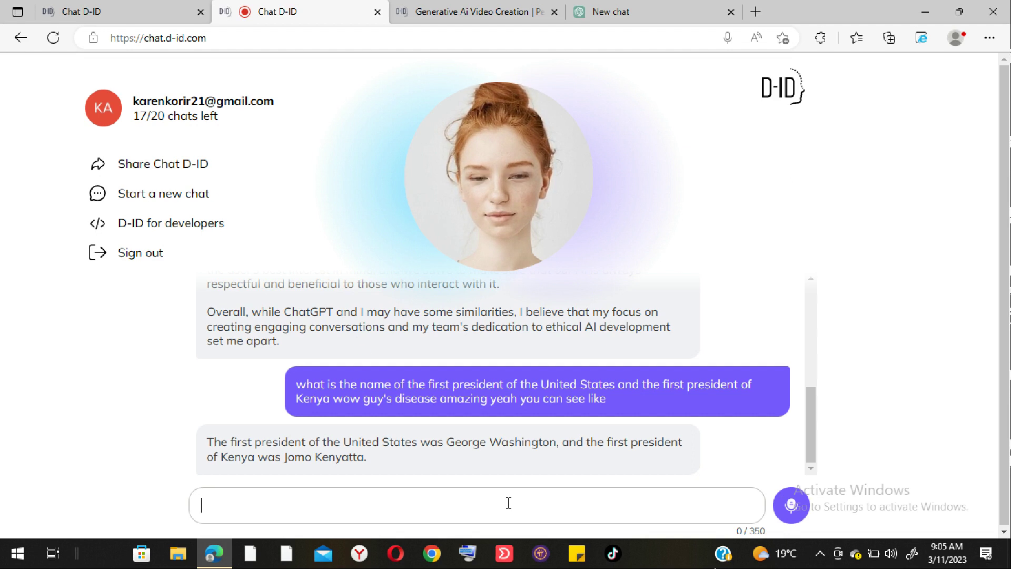
left_click(791, 507)
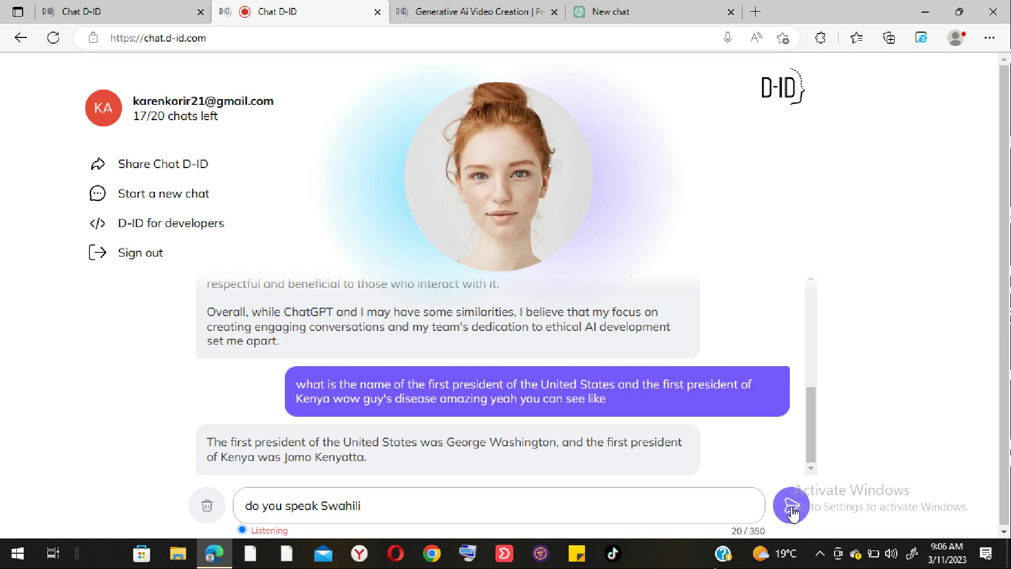
left_click(793, 509)
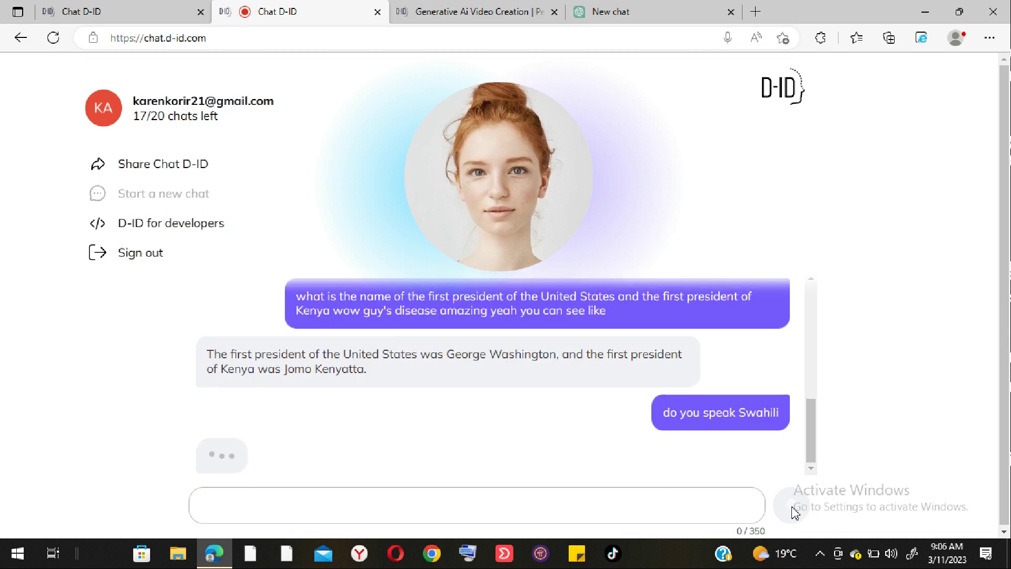
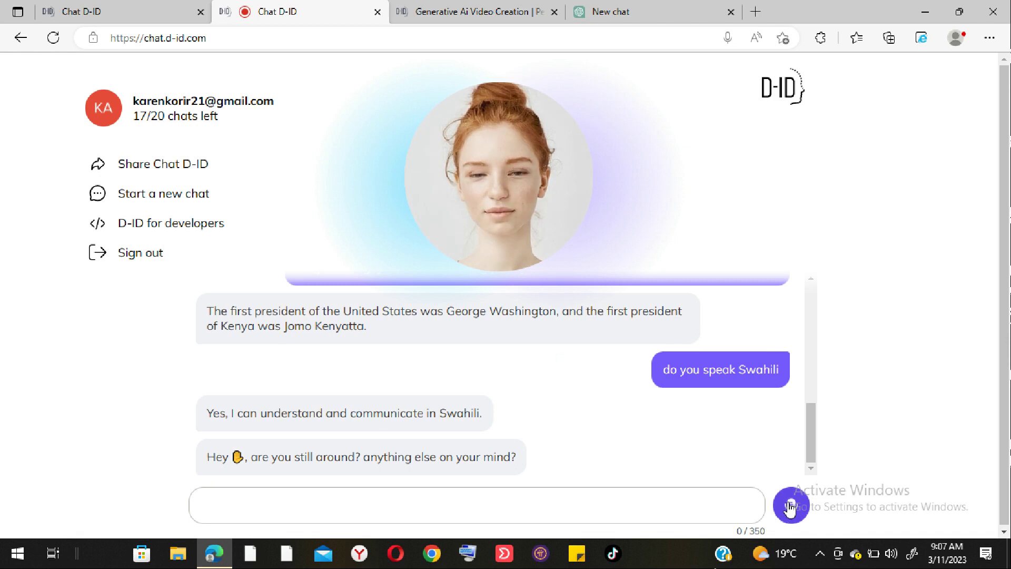
- Send two voice messages: "ninja pineapple juice juicy Aqua Pikachu" and "can you speak in Swahili can we start canvassing in Swahili please"
left_click(790, 506)
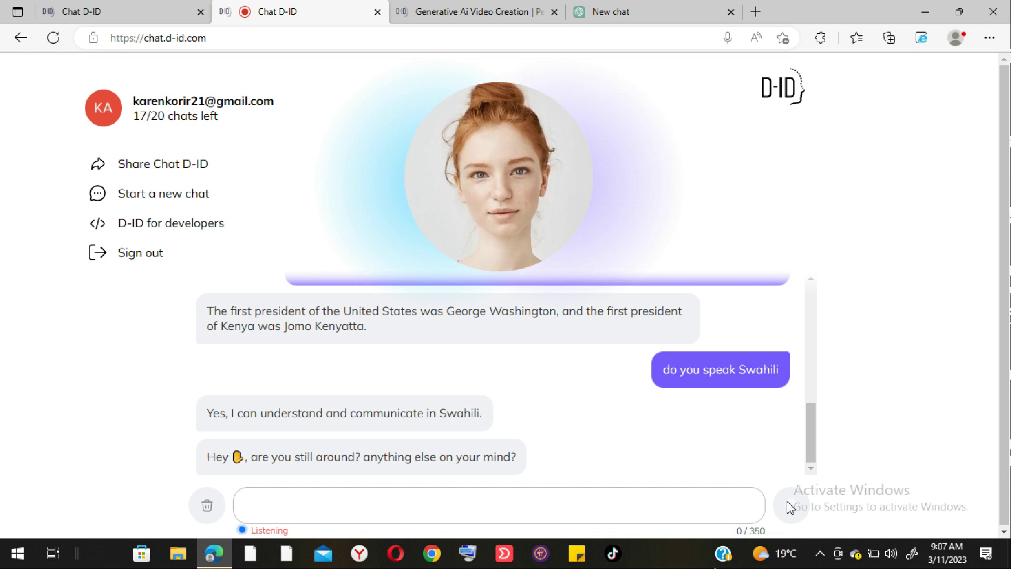
left_click(790, 505)
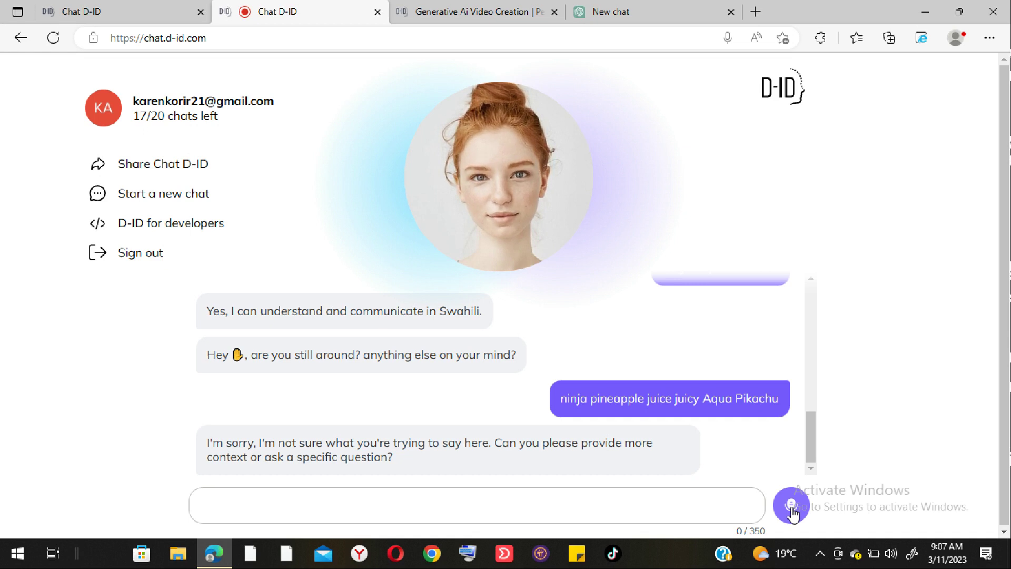
left_click(791, 508)
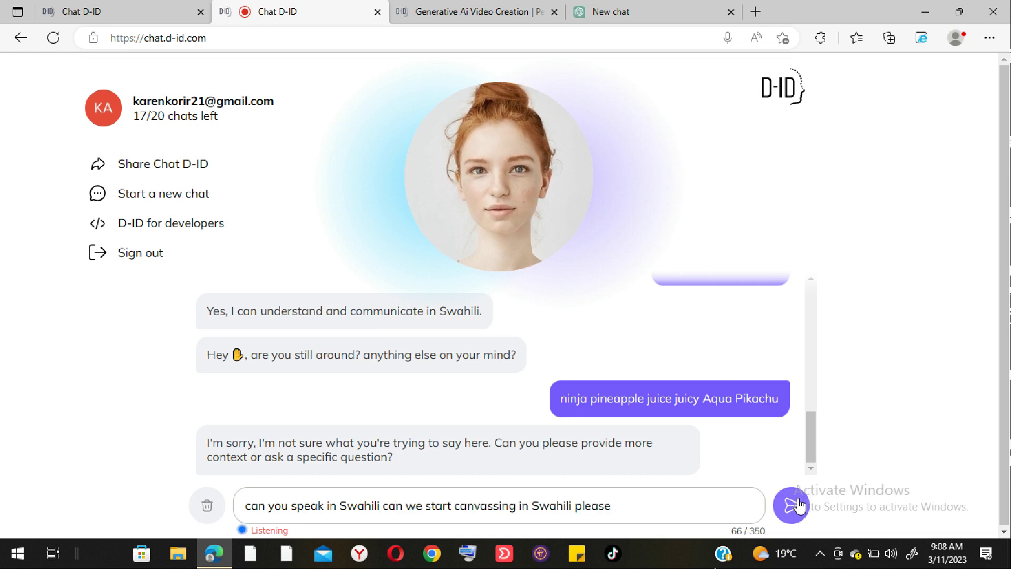
left_click(792, 507)
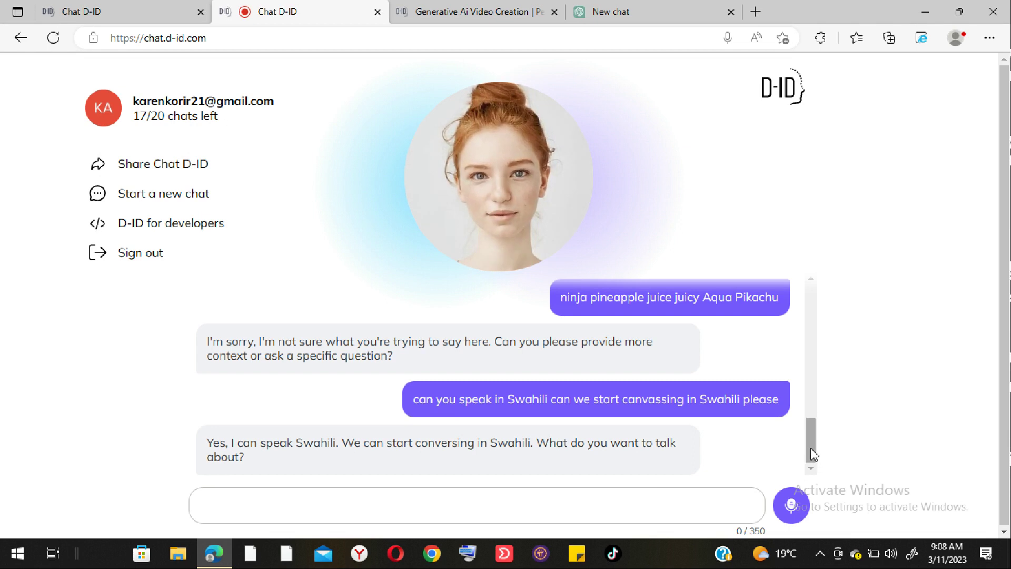
- Dictate and send a message starting "ninja Panda Queen George's Yahoo Pikachu party" that asks how to handle Kiswahili speech being typed as different words
mouse_move(813, 454)
left_mouse_down()
mouse_move(813, 382)
mouse_move(825, 459)
left_mouse_up()
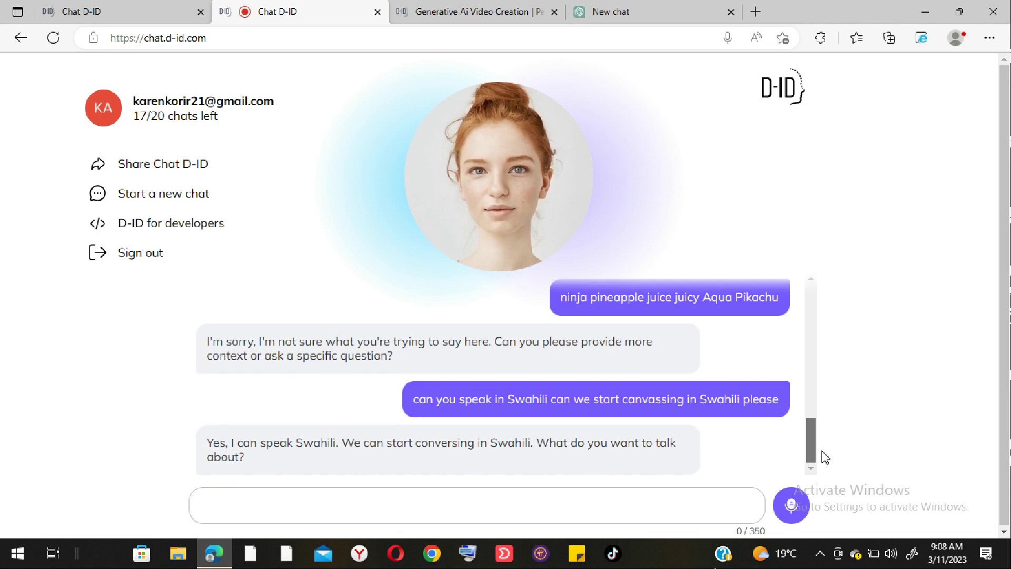
left_click_drag(822, 451, 823, 448)
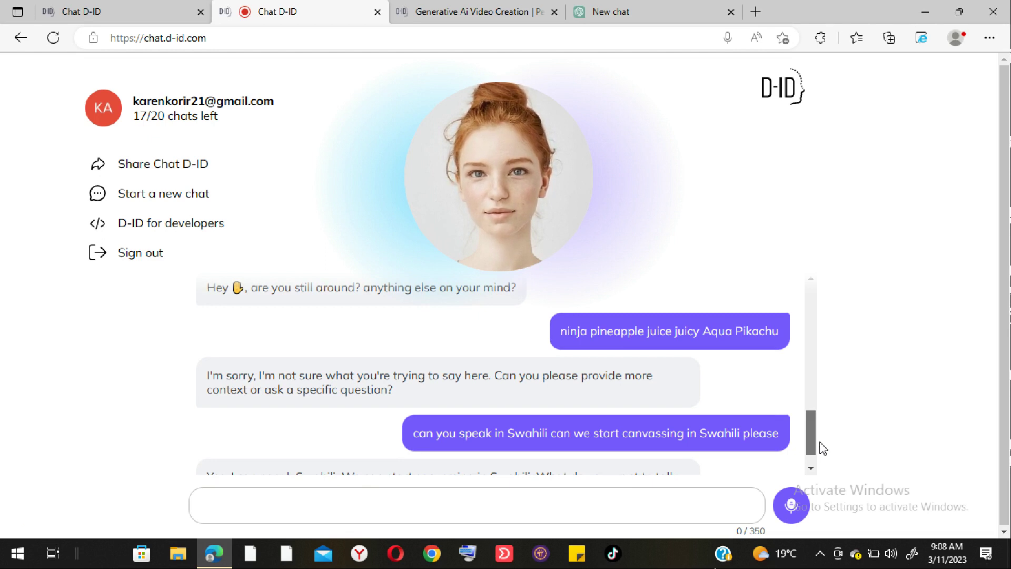
left_click_drag(823, 448, 817, 471)
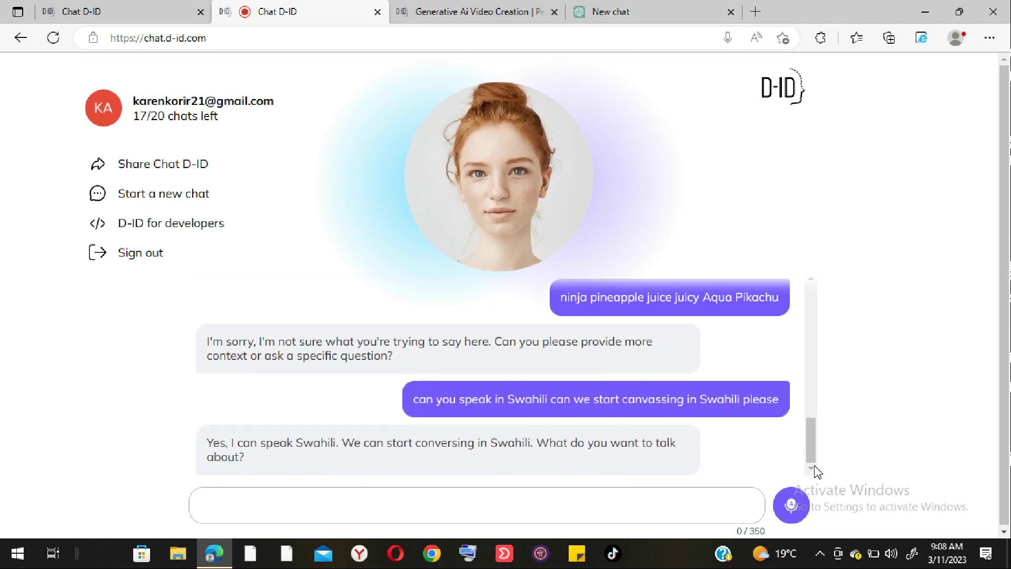
left_click(792, 505)
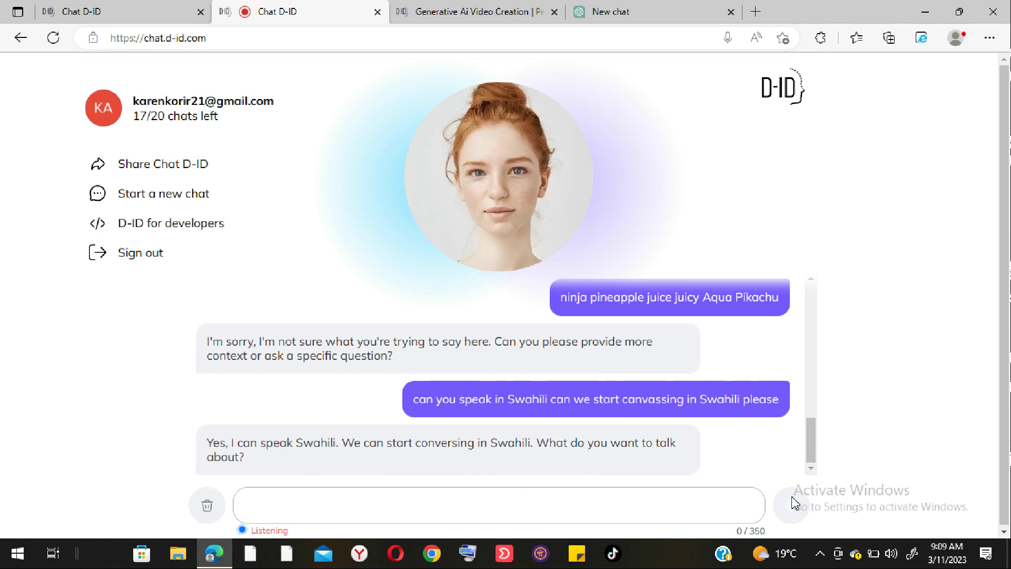
left_click(728, 503)
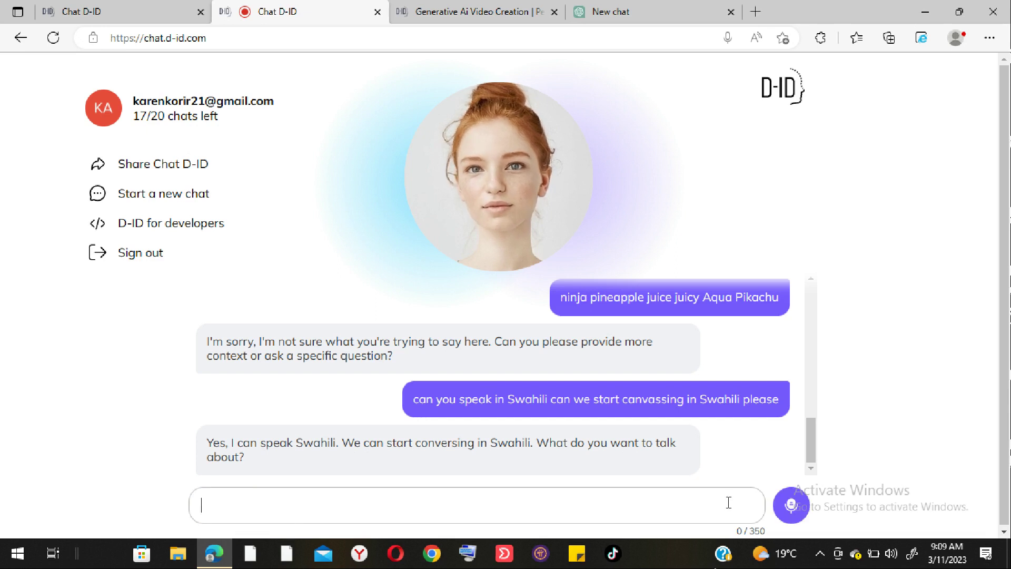
left_click(789, 507)
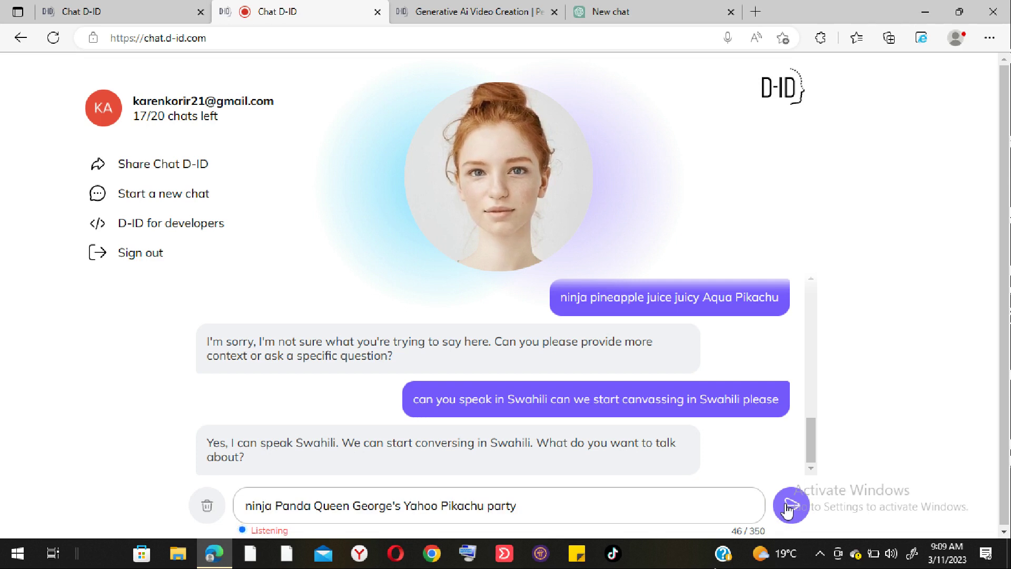
left_click(789, 508)
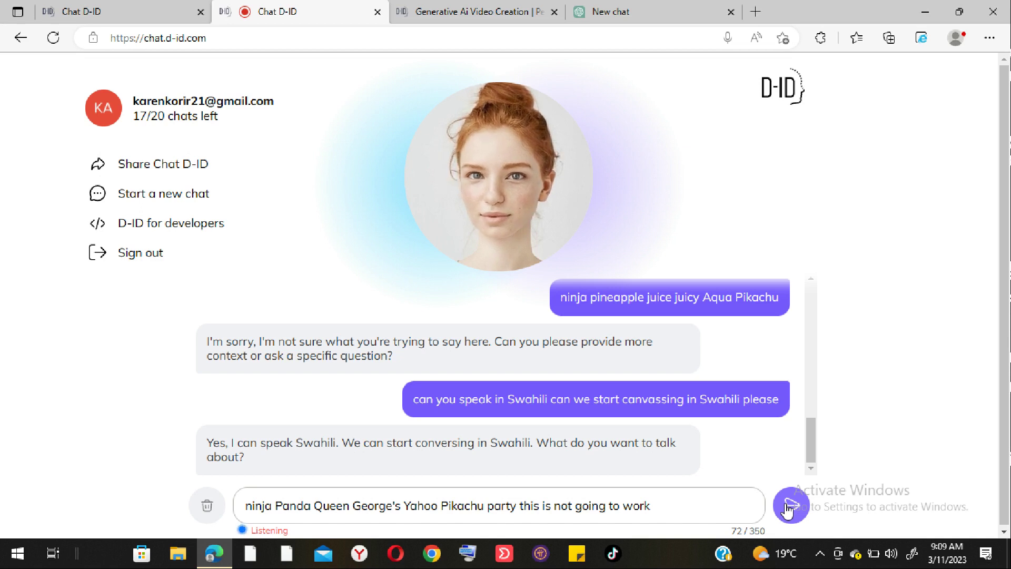
left_click(788, 507)
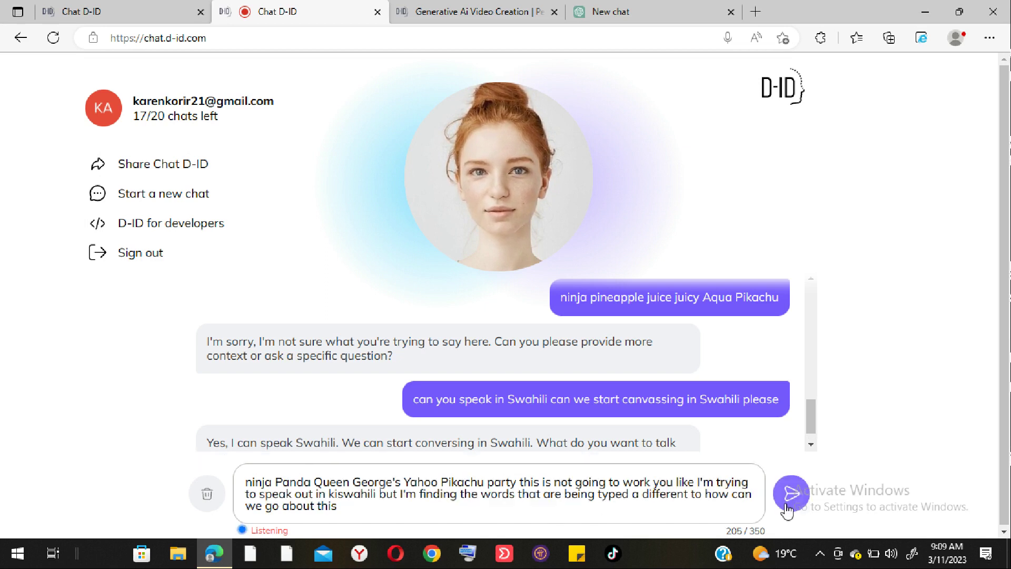
left_click(786, 504)
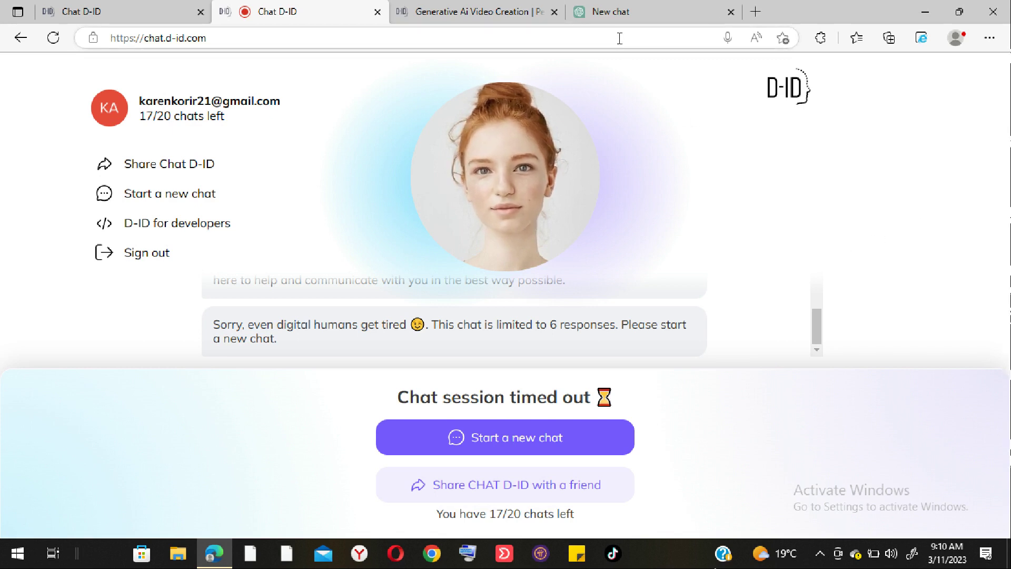
- Check the ChatGPT start page again and reread the last exchanges of the D-ID chat
left_click(640, 7)
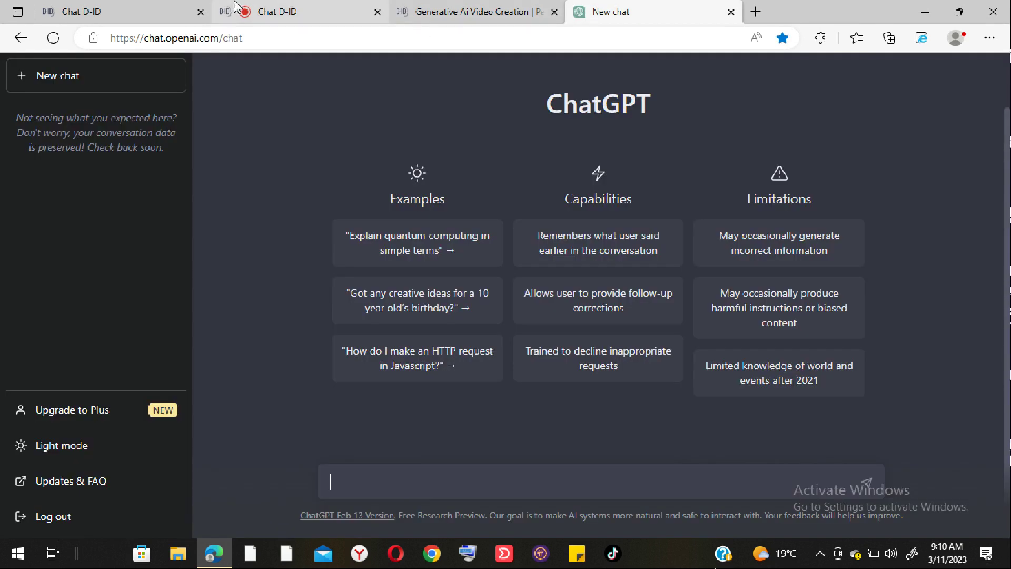
left_click(305, 6)
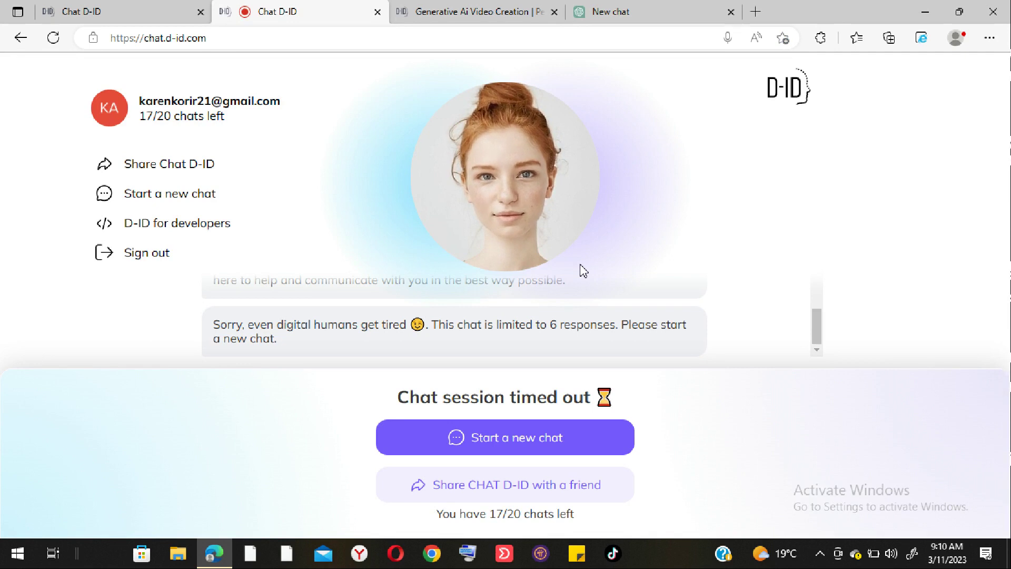
mouse_move(823, 320)
left_mouse_down()
mouse_move(808, 258)
mouse_move(826, 300)
left_mouse_up()
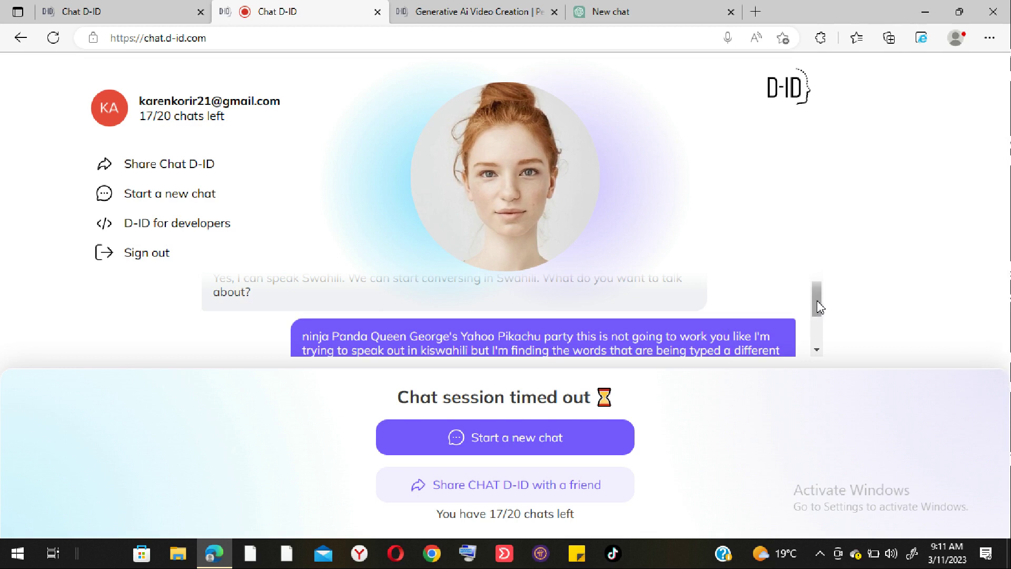
scroll(817, 316, "down", 1)
scroll(825, 337, "down", 3)
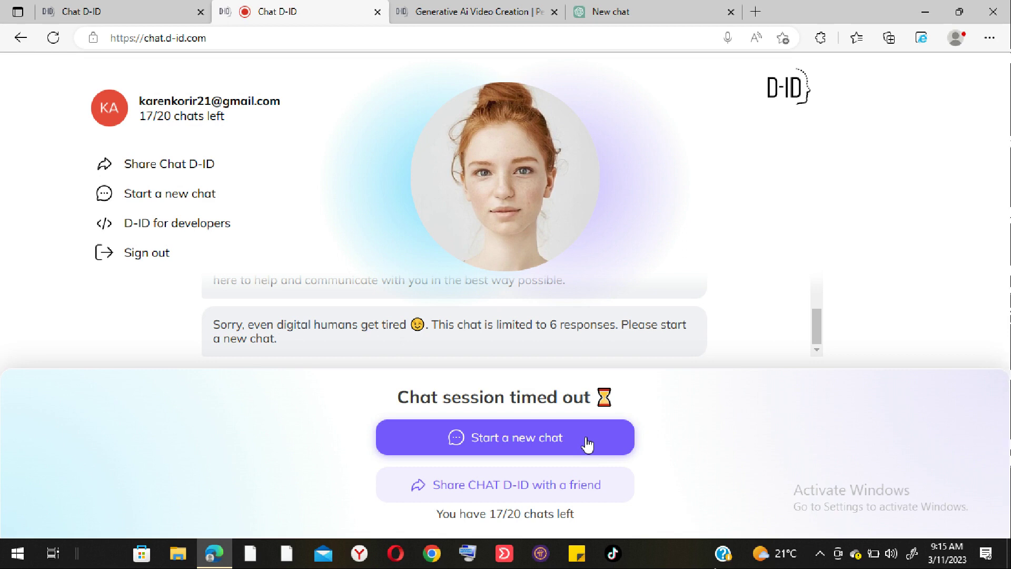
- Switch to ChatGPT and send the question "can you speak in swahili"
left_click(611, 13)
left_click(348, 482)
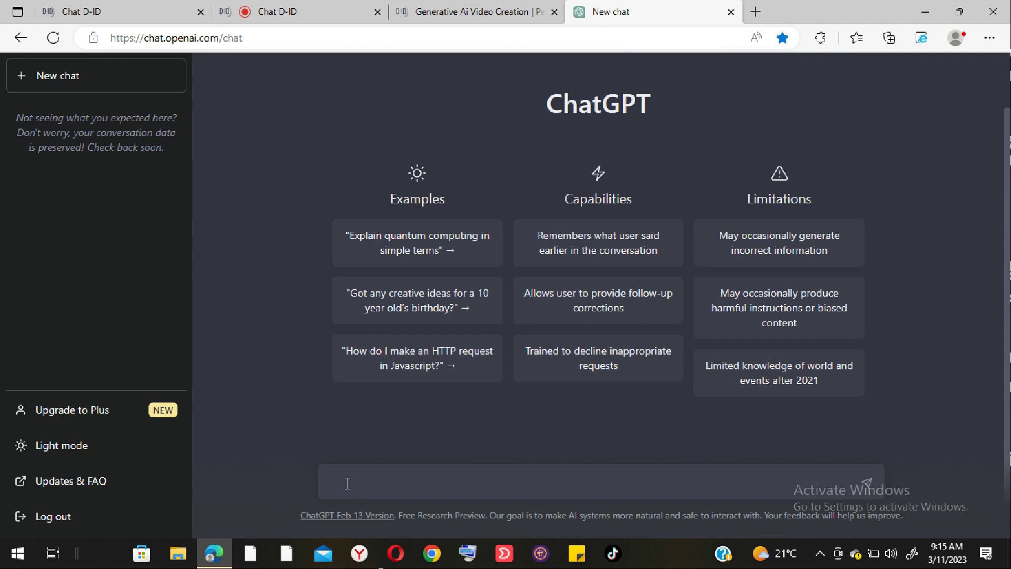
type("can")
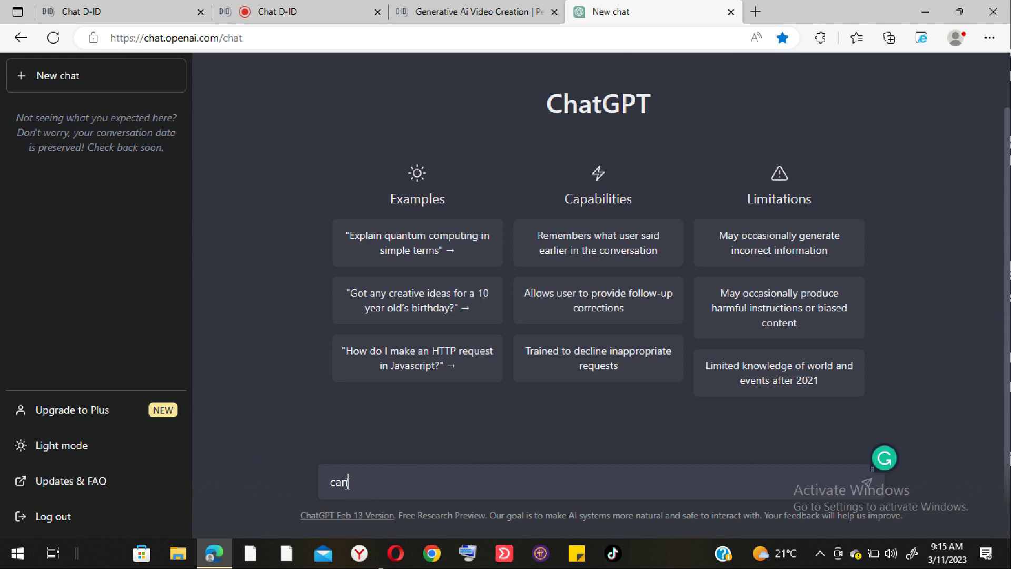
type("  you speak in swahi")
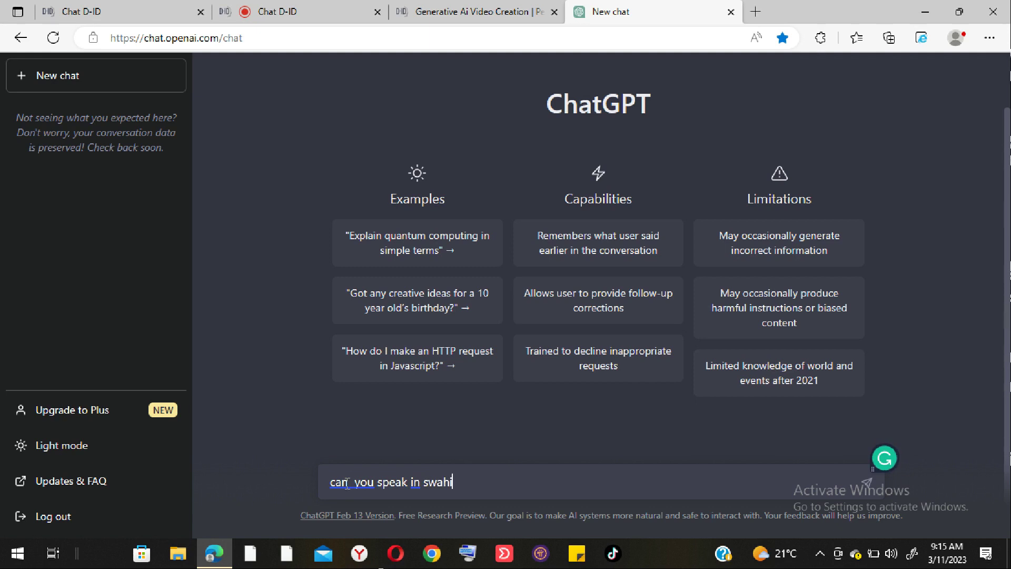
type("li")
key("Return")
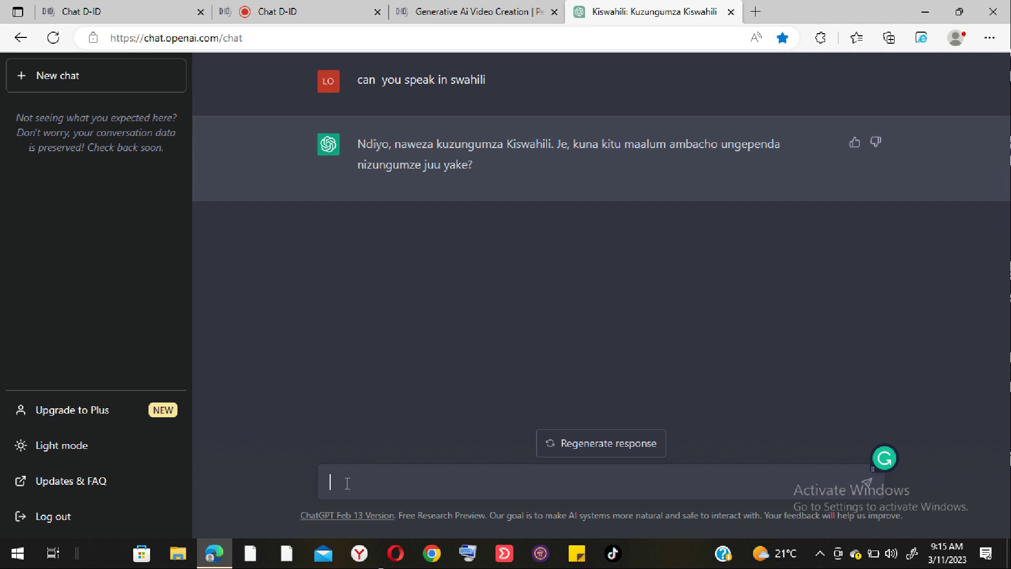
- Ask ChatGPT in Swahili how to cook chapati by sending "ningependa kujua jinsi yakupika chapati"
type("ninge")
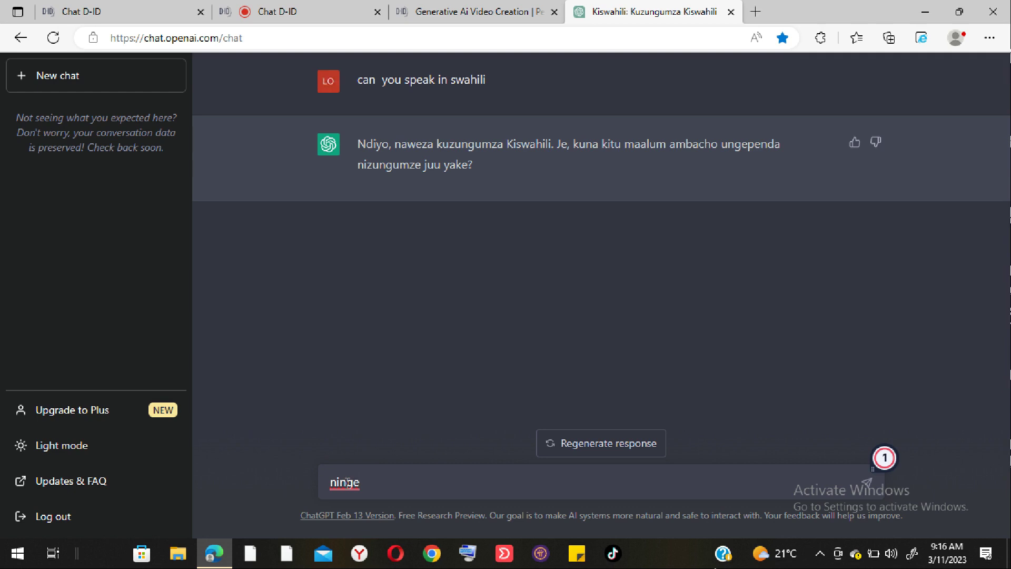
type("penda kujua ")
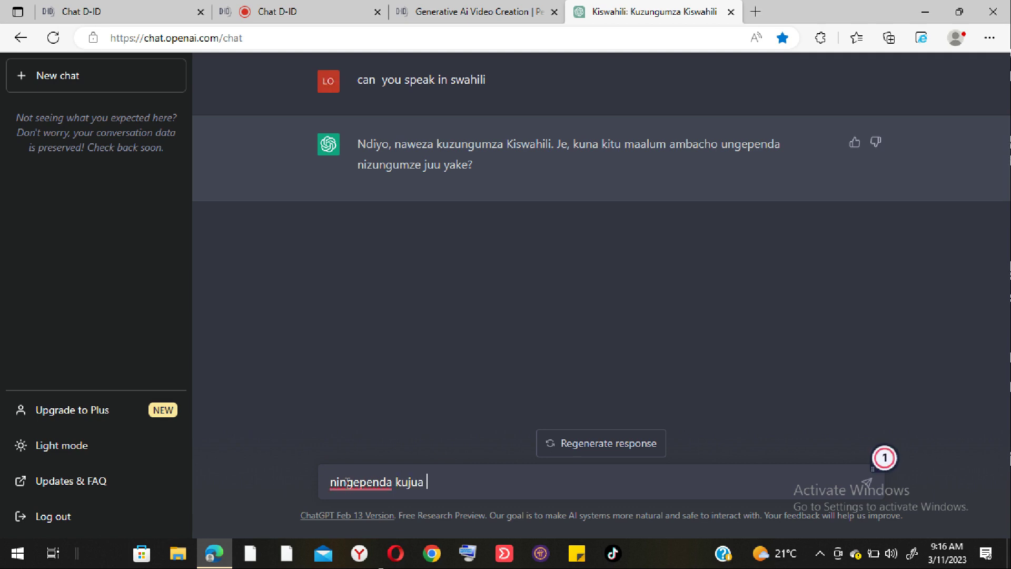
type("jinsi yakupika cha")
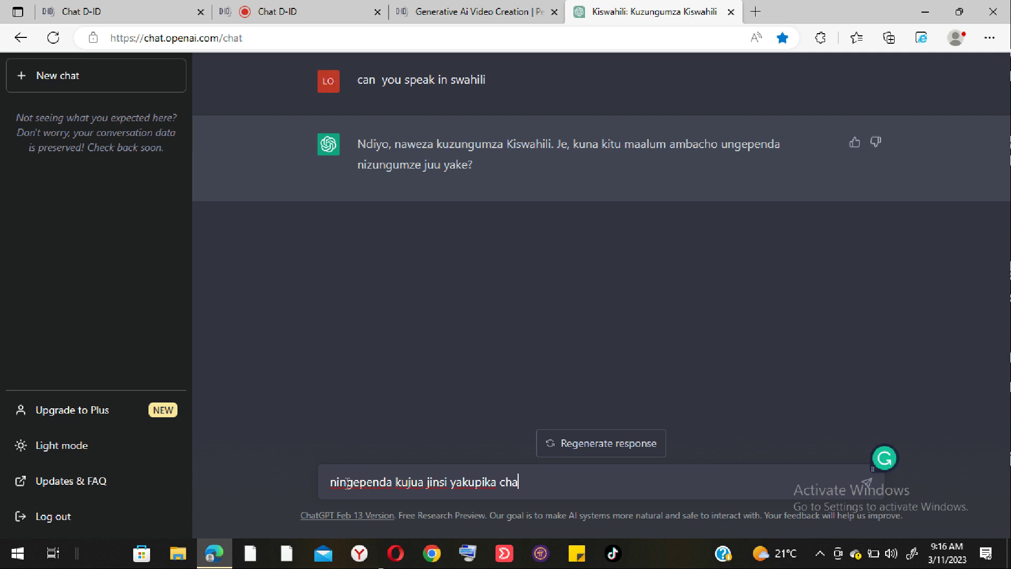
type("pati")
key("Return")
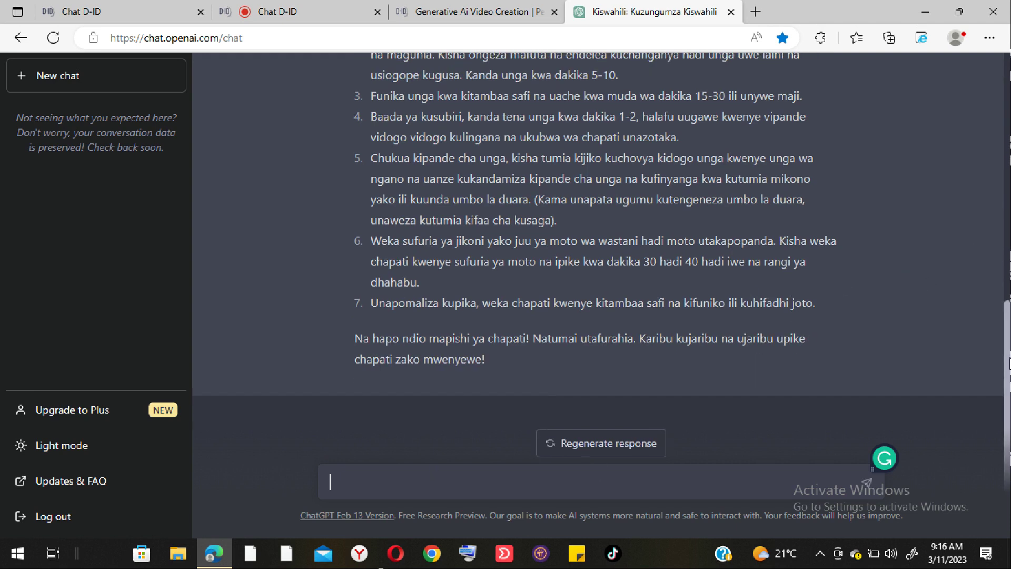
- Copy the sent question "ningependa kujua jinsi yakupika chapati" from the ChatGPT conversation
left_click_drag(1009, 356, 1004, 116)
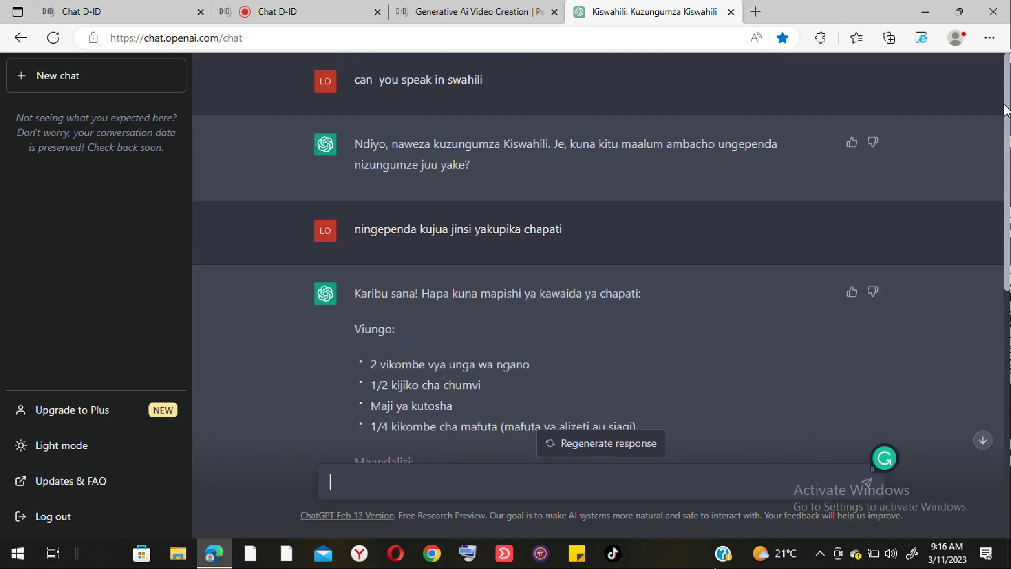
left_click_drag(573, 228, 352, 227)
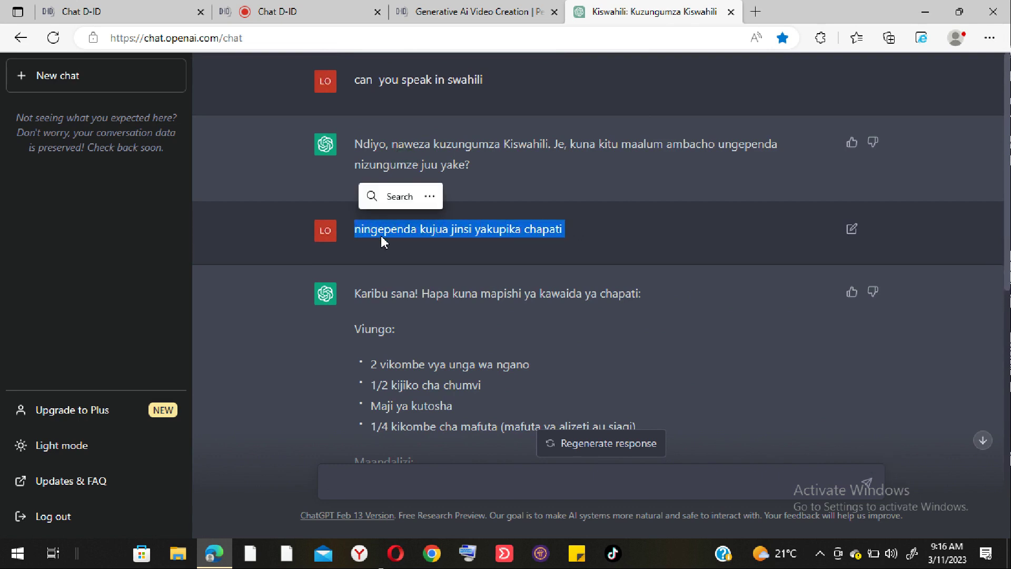
right_click(381, 235)
left_click(420, 200)
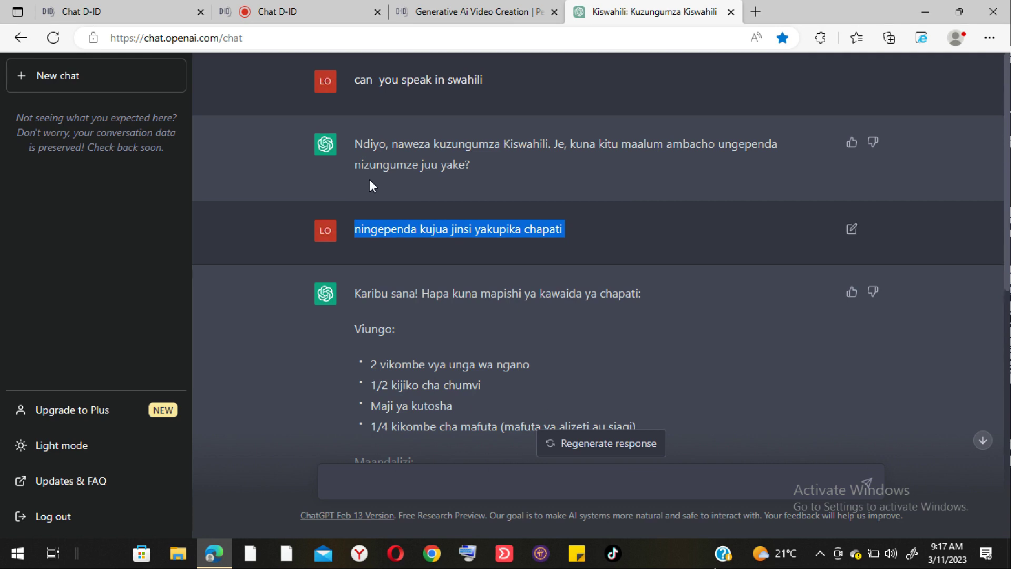
- Switch back to Chat D-ID, start a new chat and send the copied Swahili chapati question
left_click(316, 11)
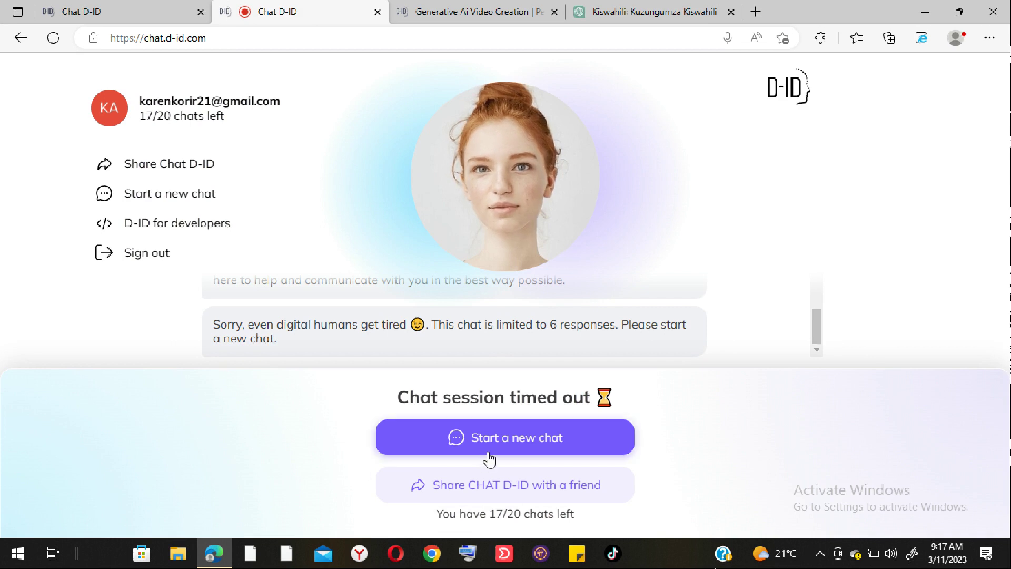
left_click(510, 442)
left_click(457, 498)
key("ctrl+v")
key("ctrl+a")
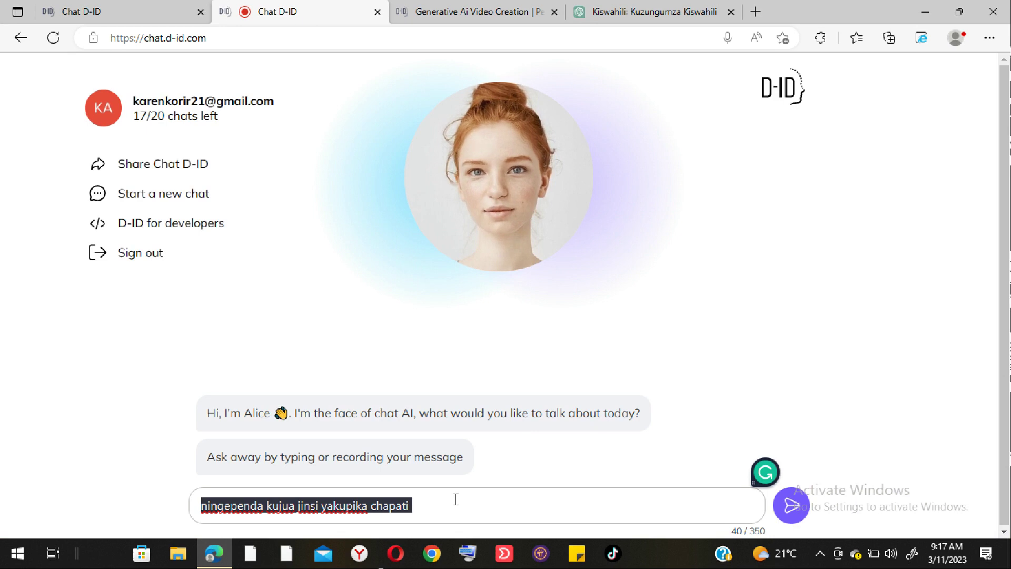
left_click(792, 505)
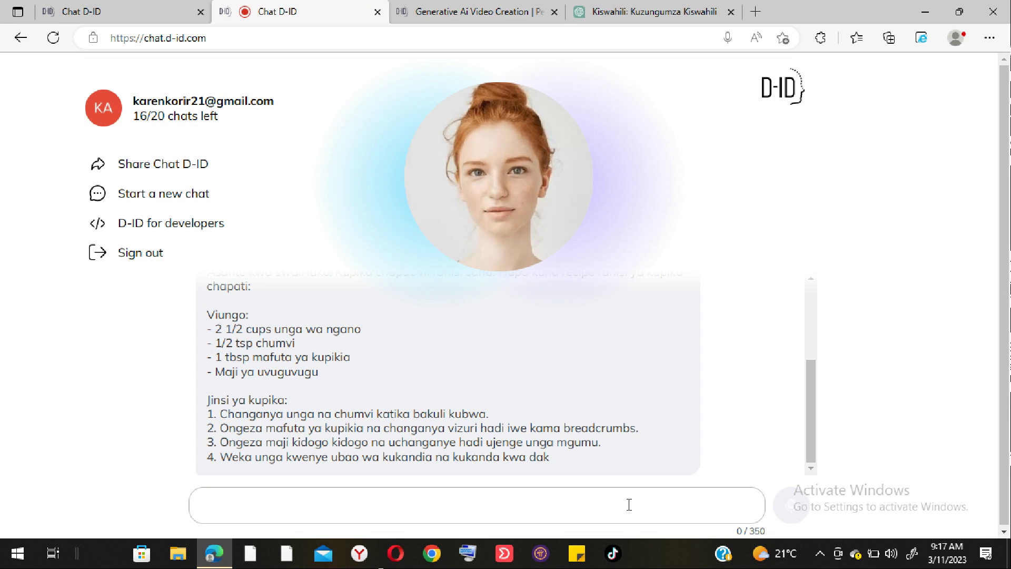
- Look back over the avatar's chapati recipe and send the message "speak in spanish"
left_click_drag(808, 415, 827, 442)
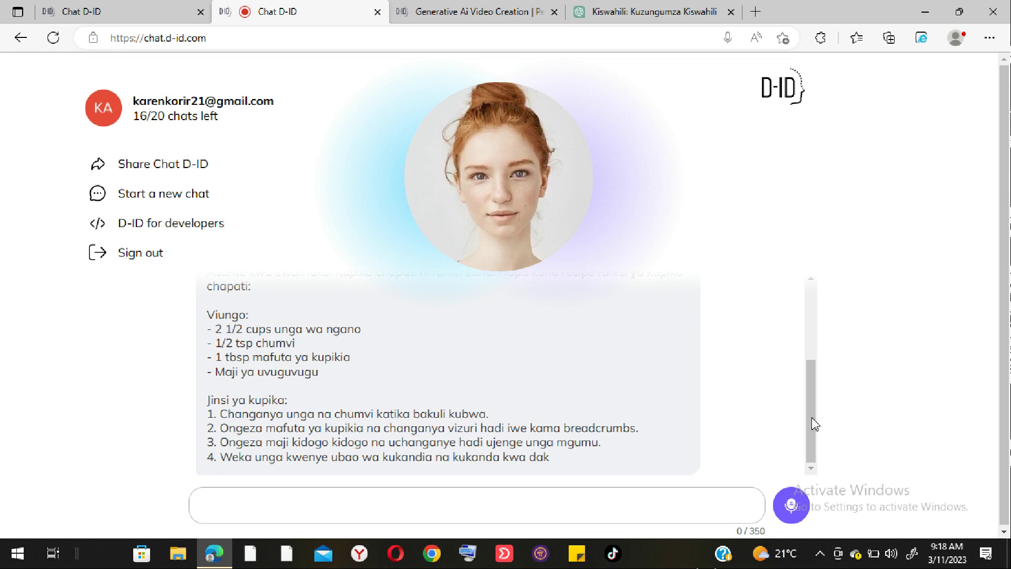
mouse_move(812, 412)
left_mouse_down()
mouse_move(815, 340)
mouse_move(827, 389)
mouse_move(814, 394)
mouse_move(819, 402)
mouse_move(817, 370)
mouse_move(829, 425)
mouse_move(818, 413)
left_mouse_up()
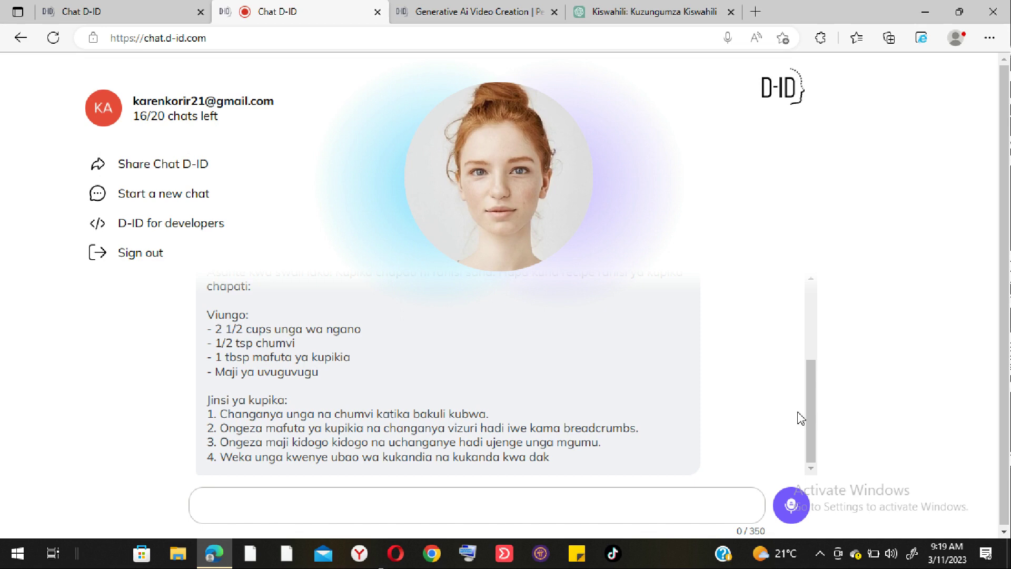
left_click_drag(810, 410, 810, 350)
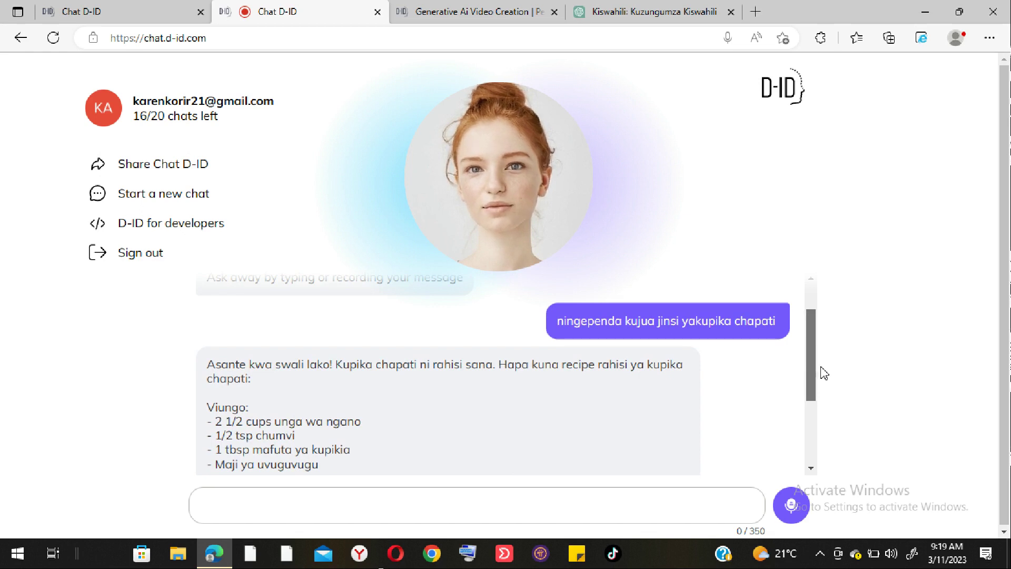
left_click(551, 502)
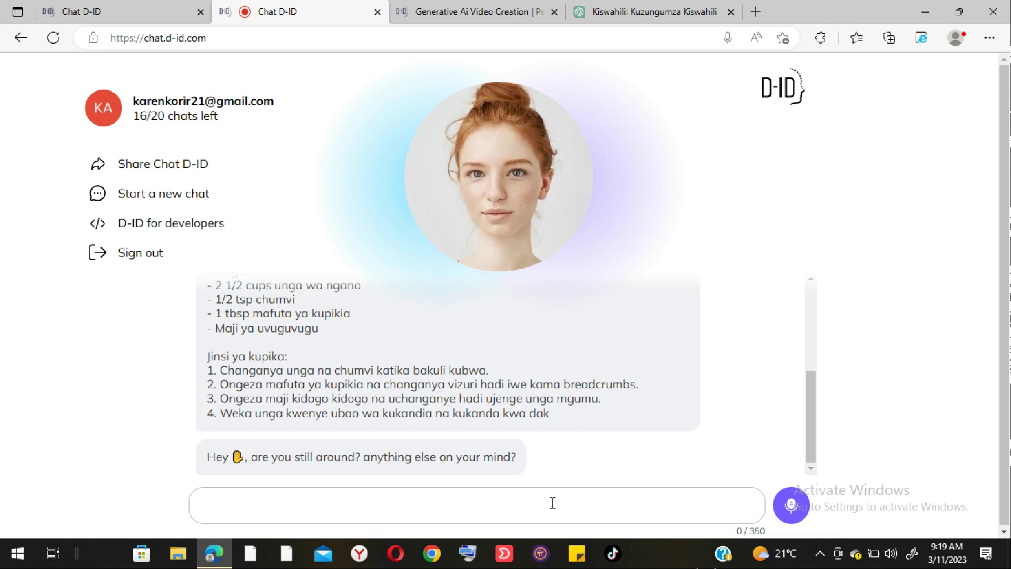
type("s")
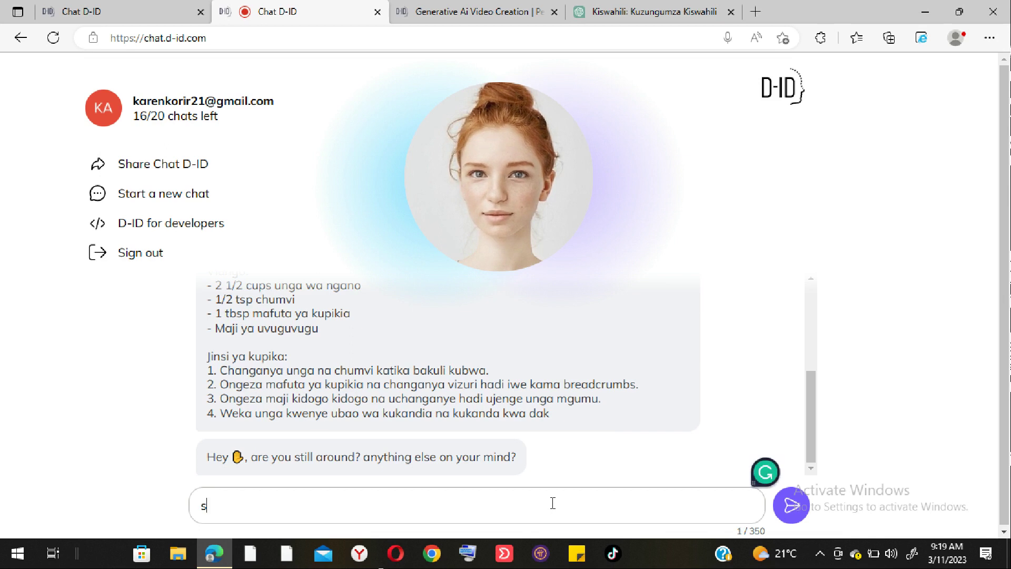
type("peak ")
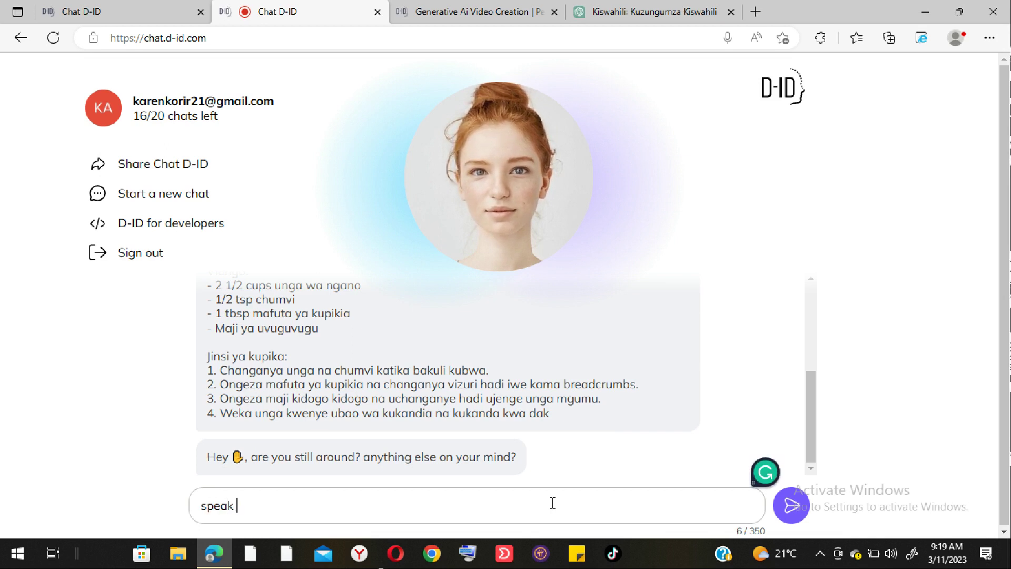
type("in  sp")
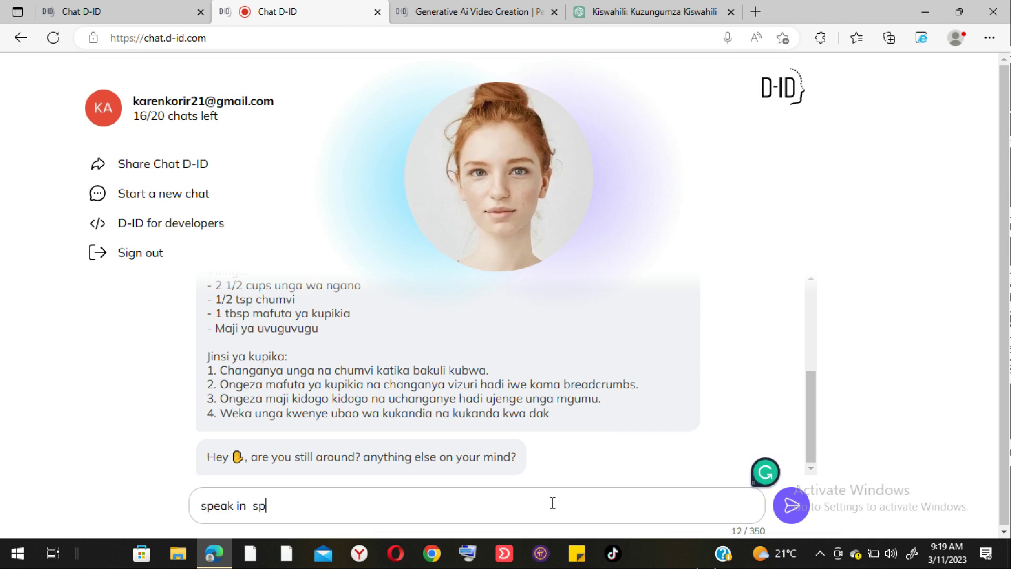
type("anish")
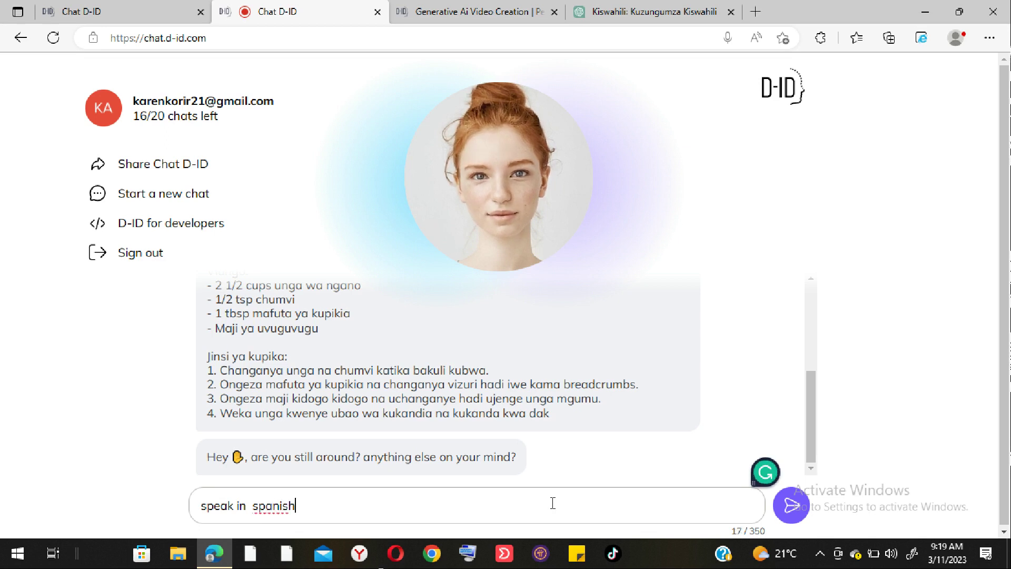
key("Return")
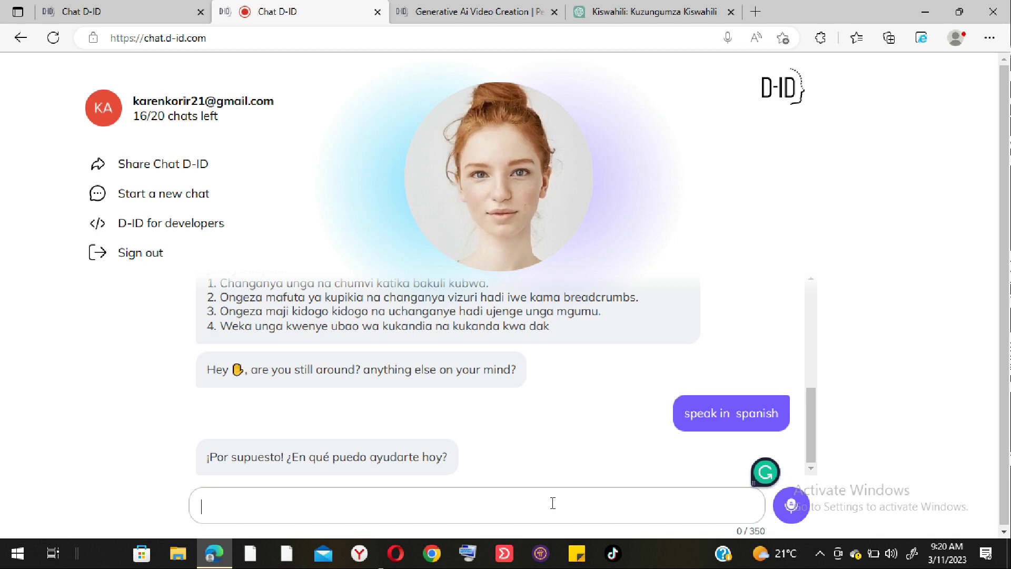
- Send the D-ID avatar the question "can you make a script for binary bot in deriv"
left_click(552, 503)
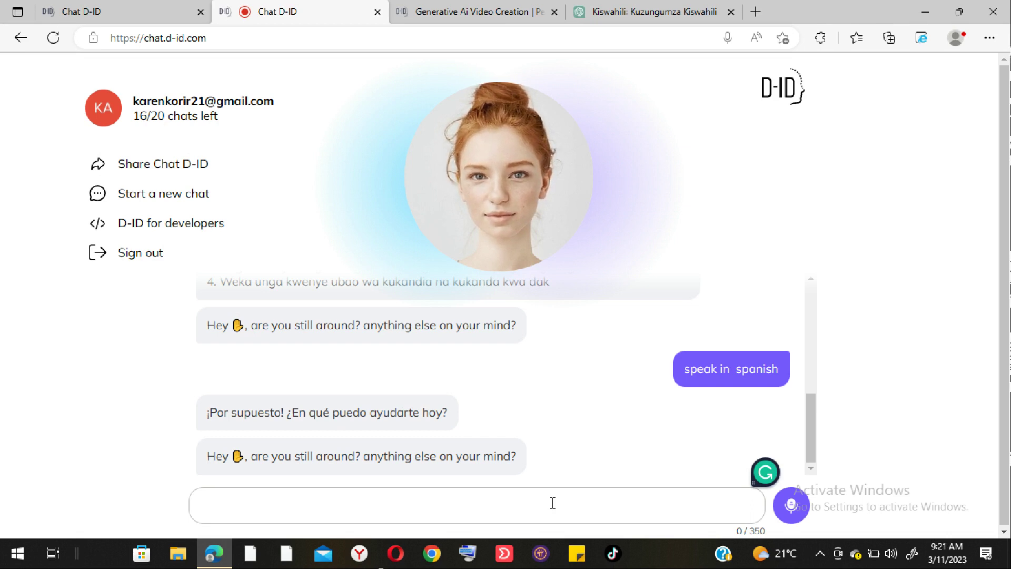
type("c")
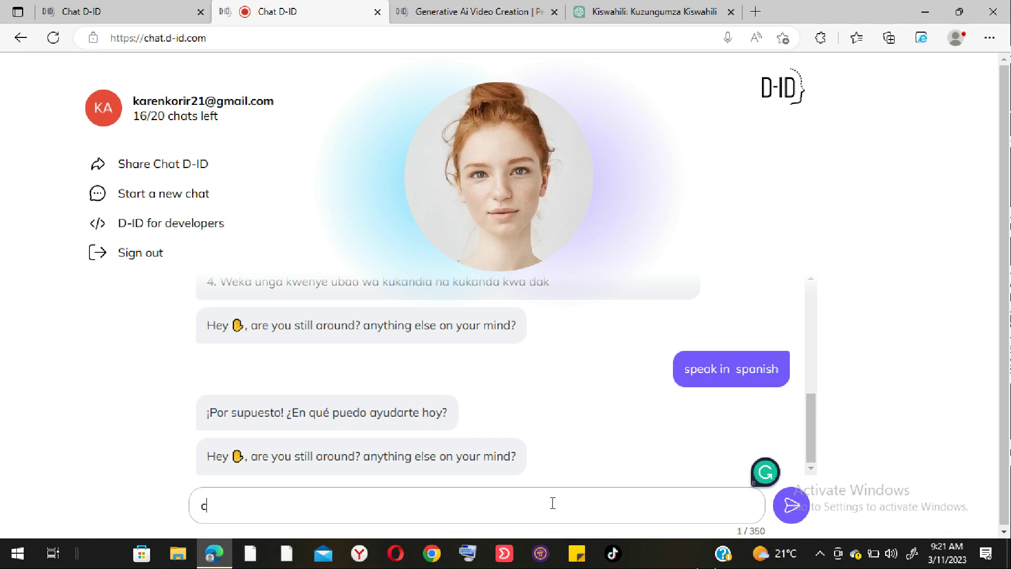
type("an you ma")
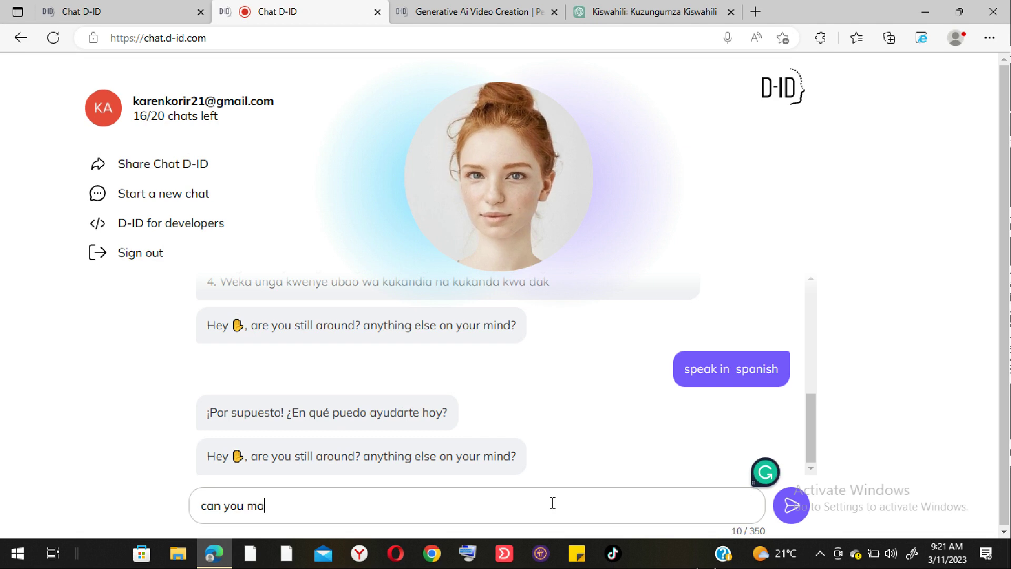
type("ke a scr")
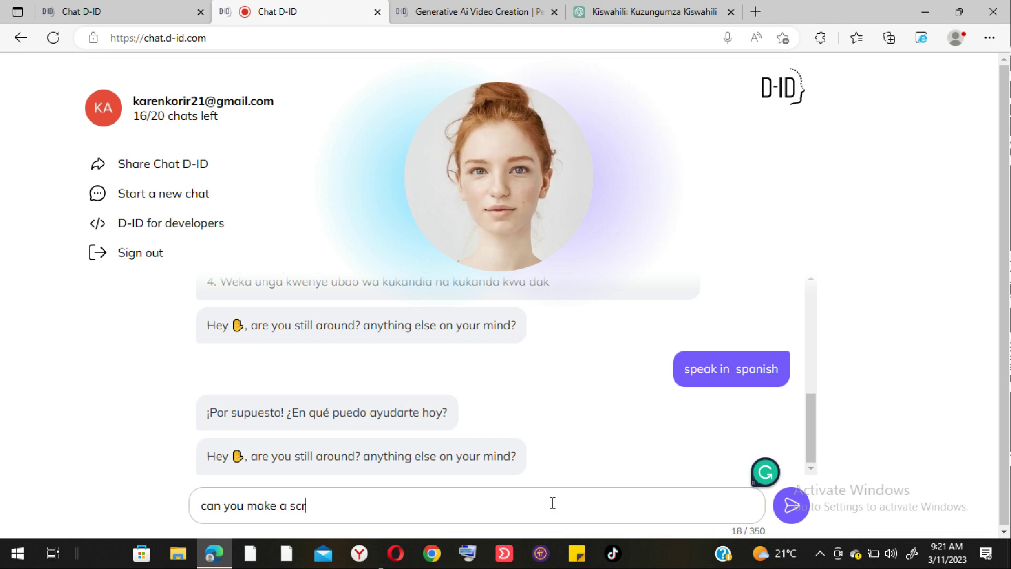
type("ipt  for")
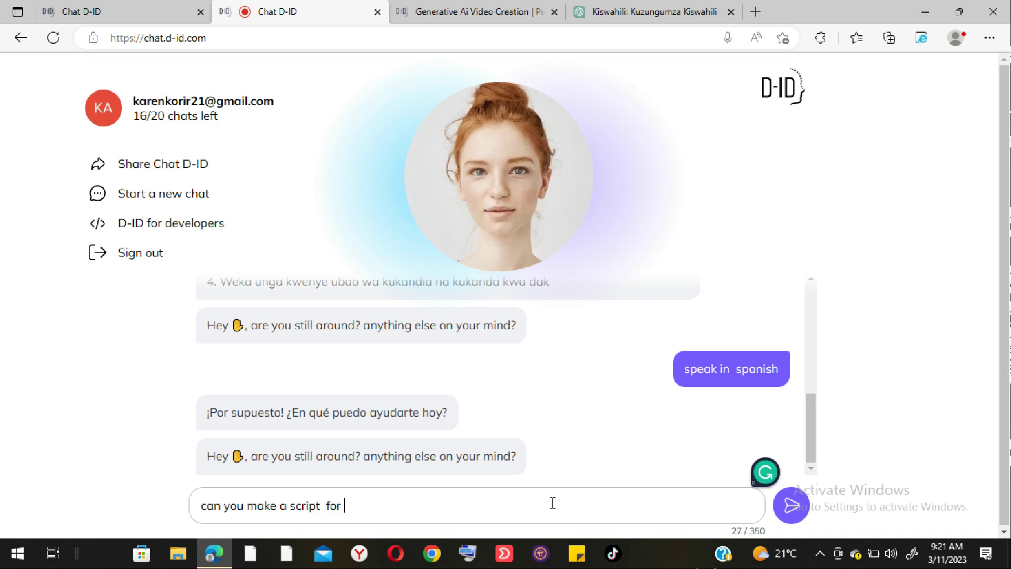
type(" b")
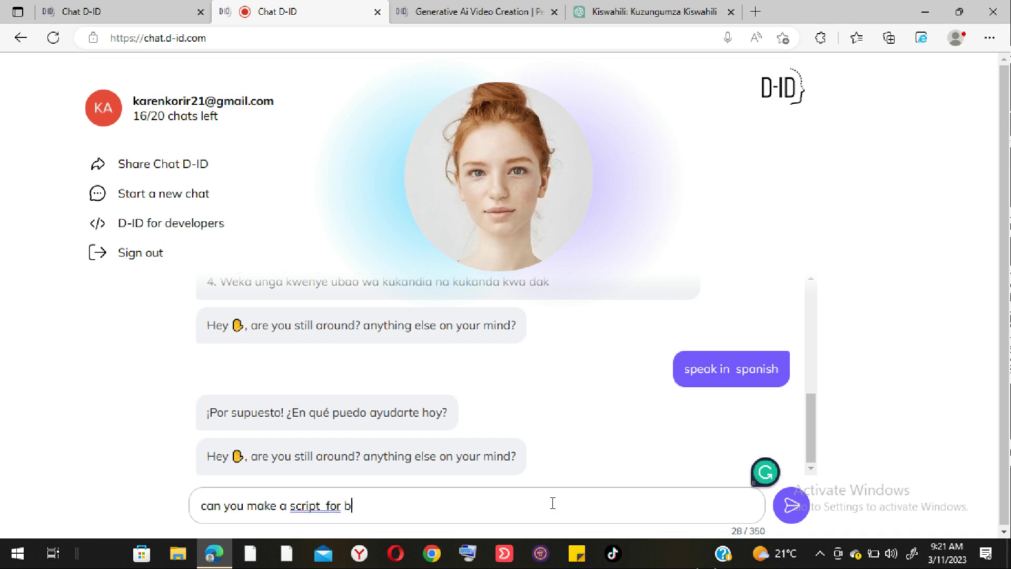
type("inary")
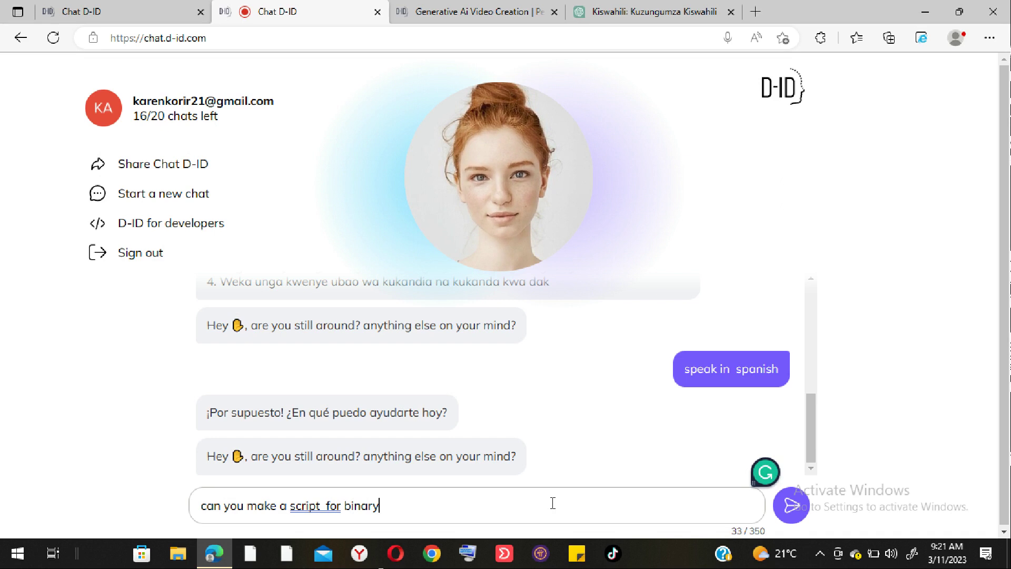
type(" bot in deru")
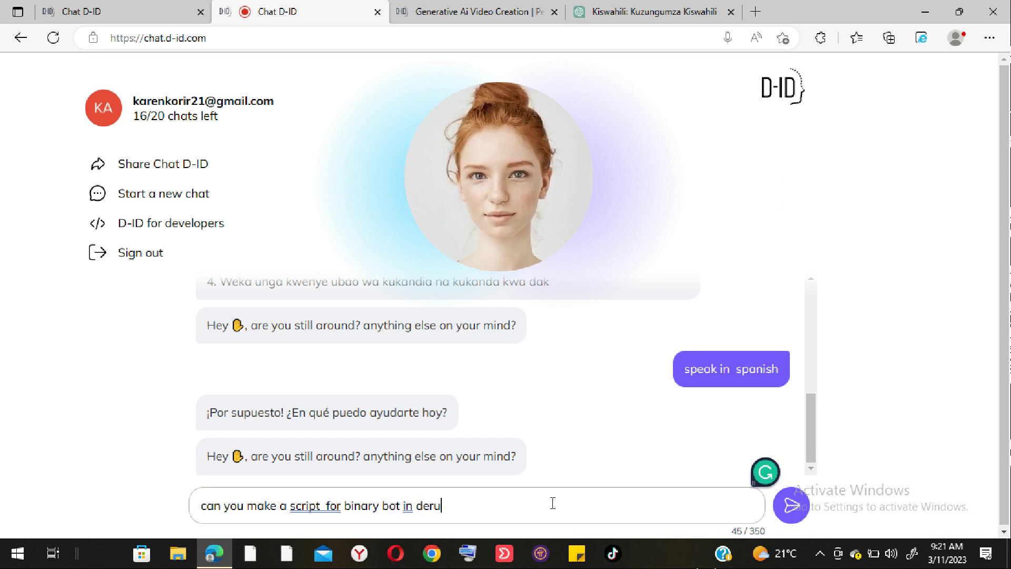
key("BackSpace")
type("iv")
key("Return")
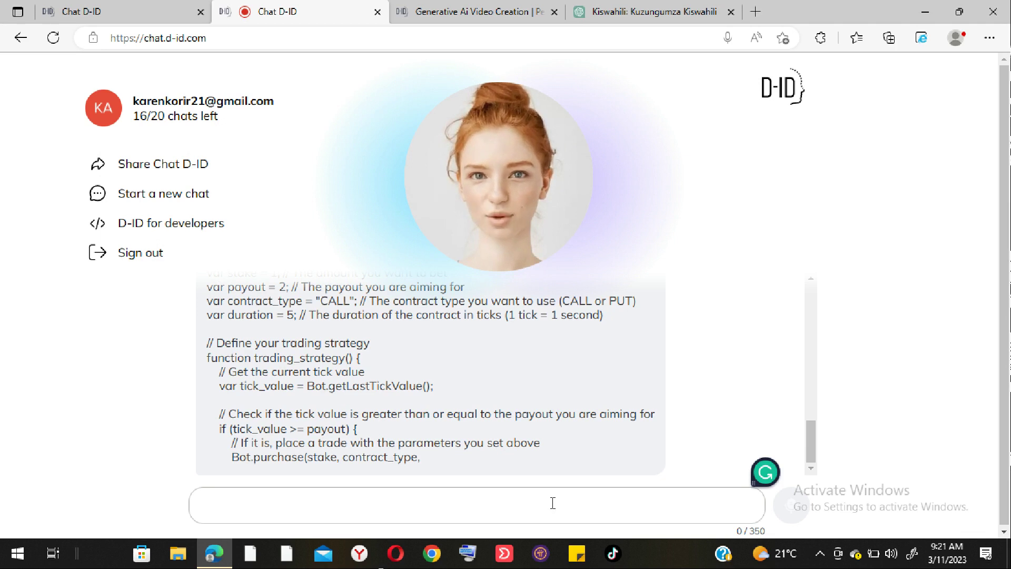
- Look over the end of the avatar's bot script reply and mute the Chat D-ID browser tab
left_click(553, 503)
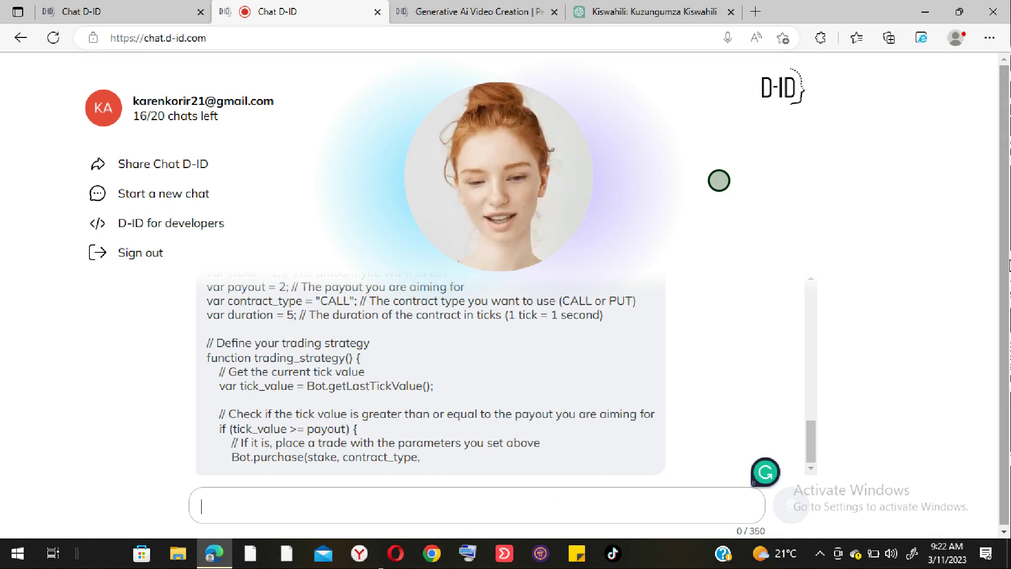
scroll(719, 181, "down", 1)
left_click_drag(811, 438, 843, 431)
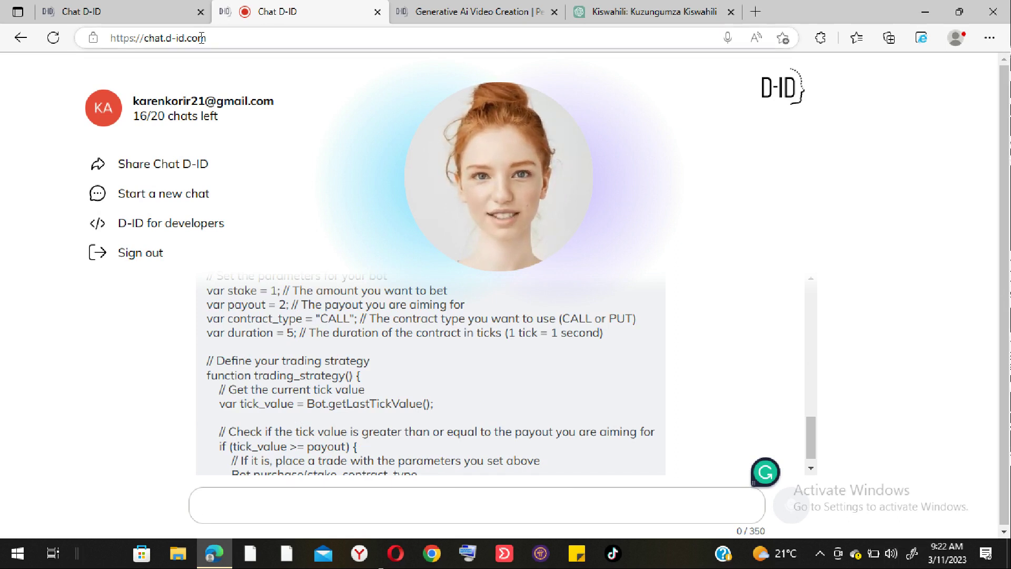
right_click(241, 12)
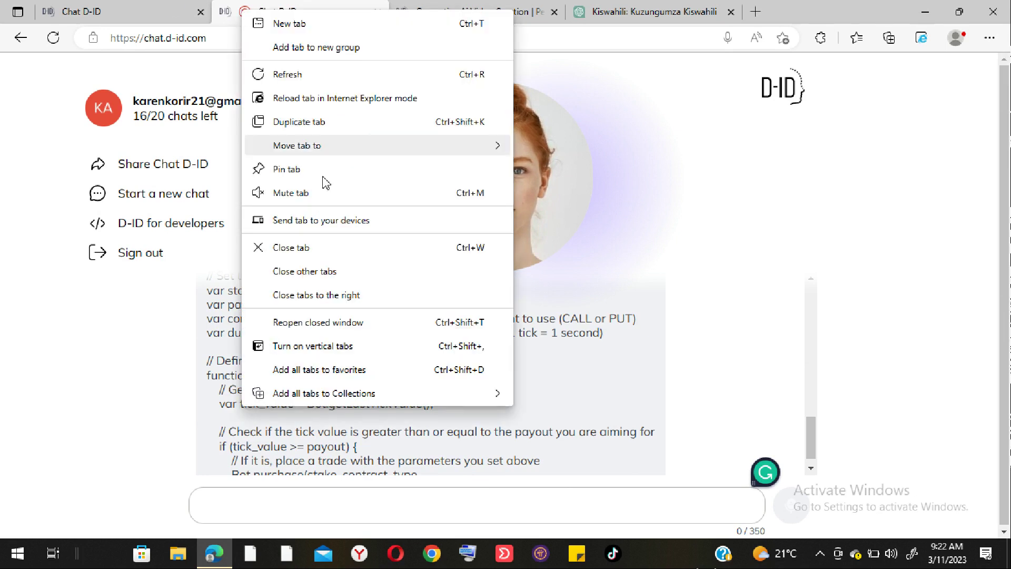
left_click(328, 193)
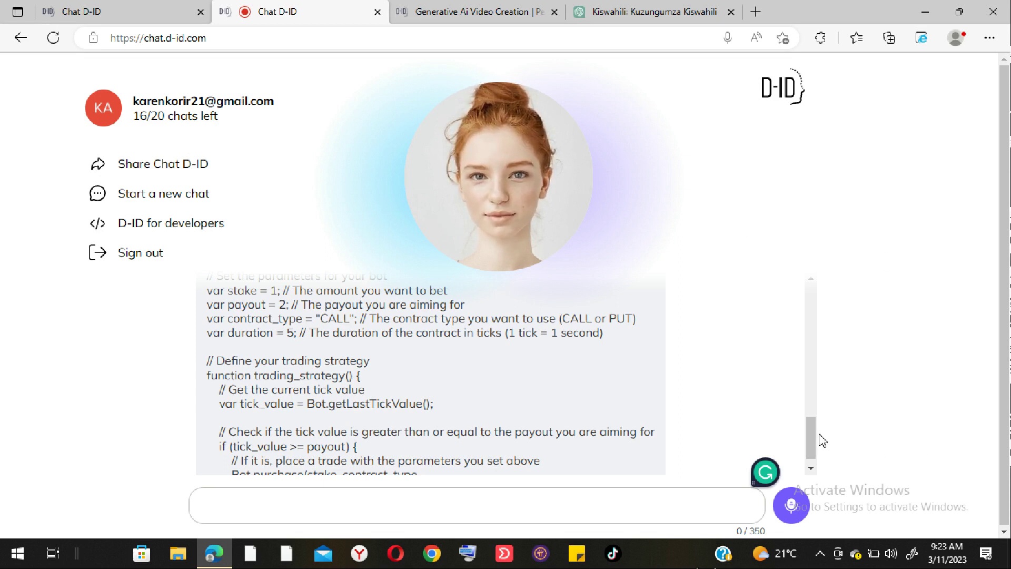
scroll(819, 454, "down", 1)
scroll(819, 454, "down", 1)
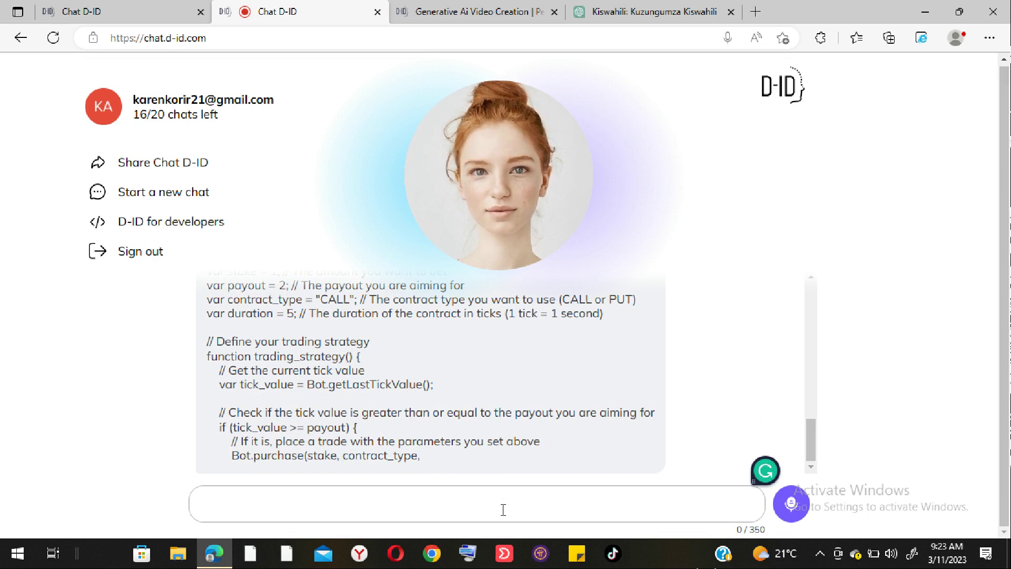
type("ho")
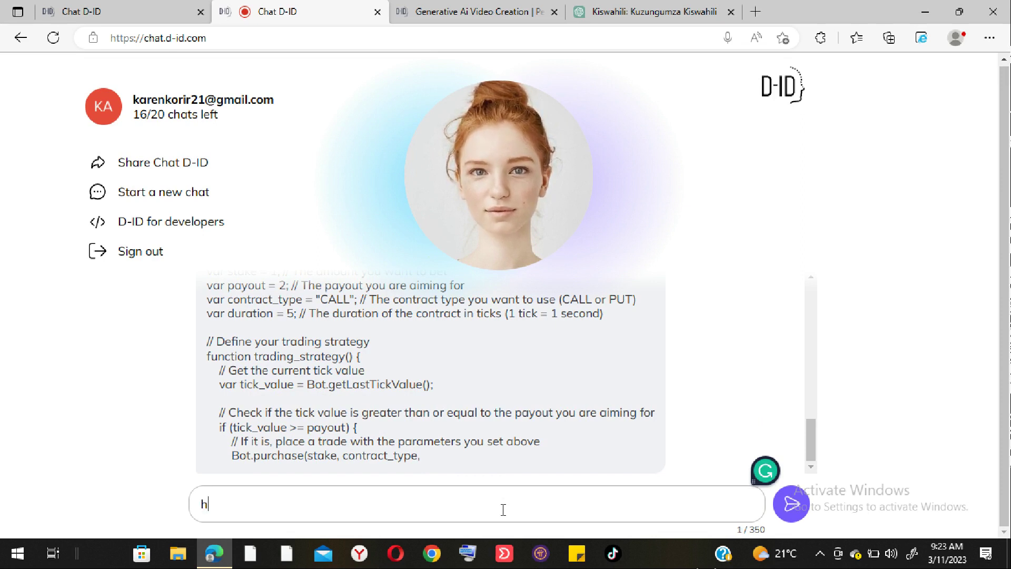
key("BackSpace")
key("BackSpace")
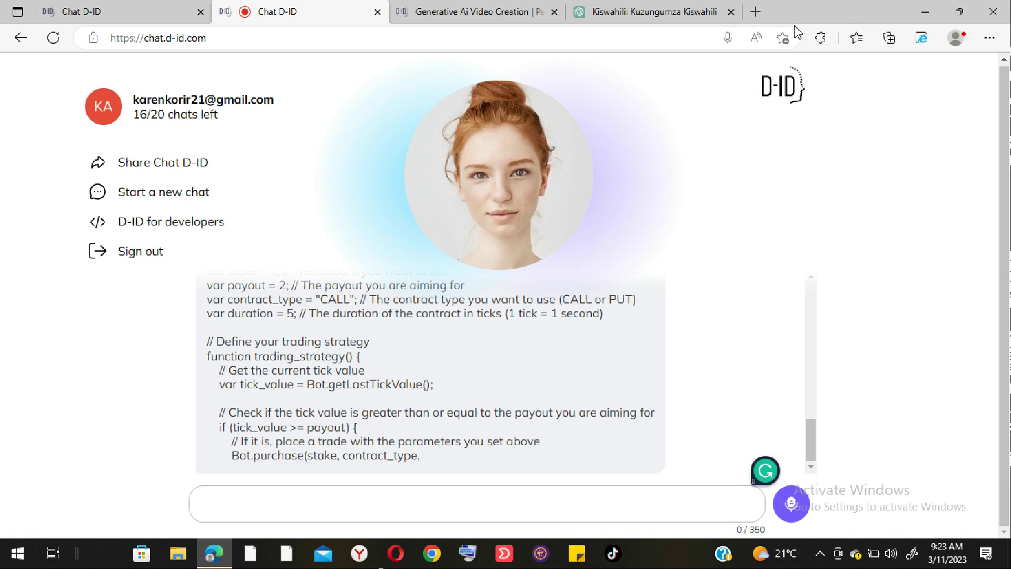
- Open YouTube in a new browser tab and copy the share link of the video "Pi Network New update today"
left_click(756, 11)
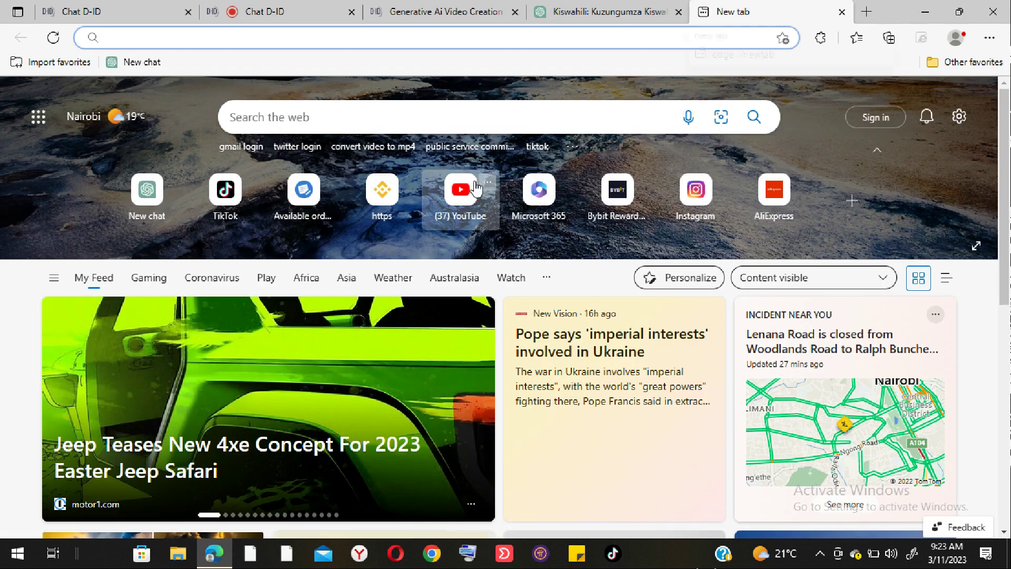
left_click(476, 185)
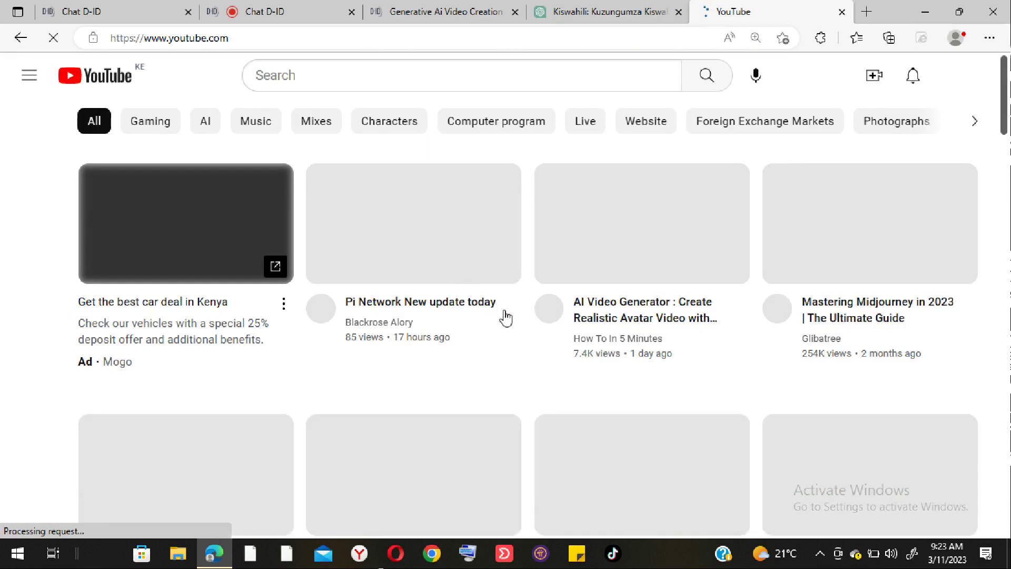
left_click(468, 232)
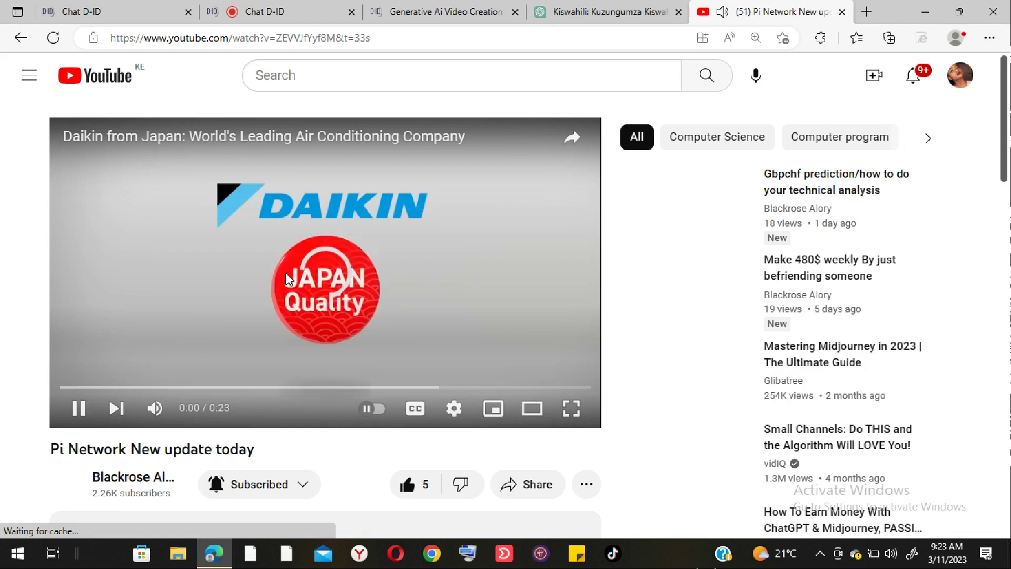
left_click(74, 409)
left_click(518, 485)
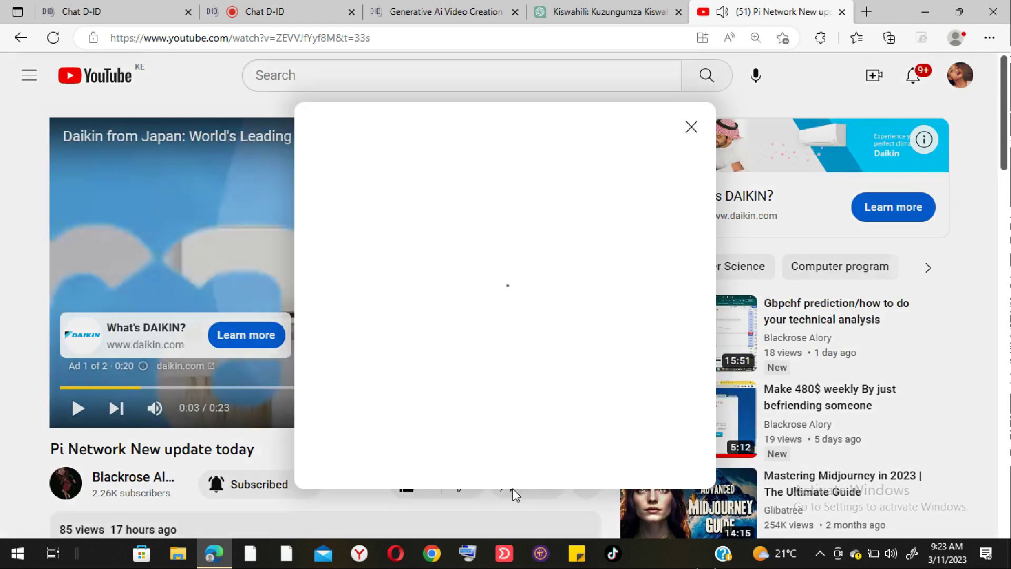
left_click(662, 326)
- Switch back to Chat D-ID and draft the message "can you watch this video" followed by the copied YouTube link
left_click(328, 8)
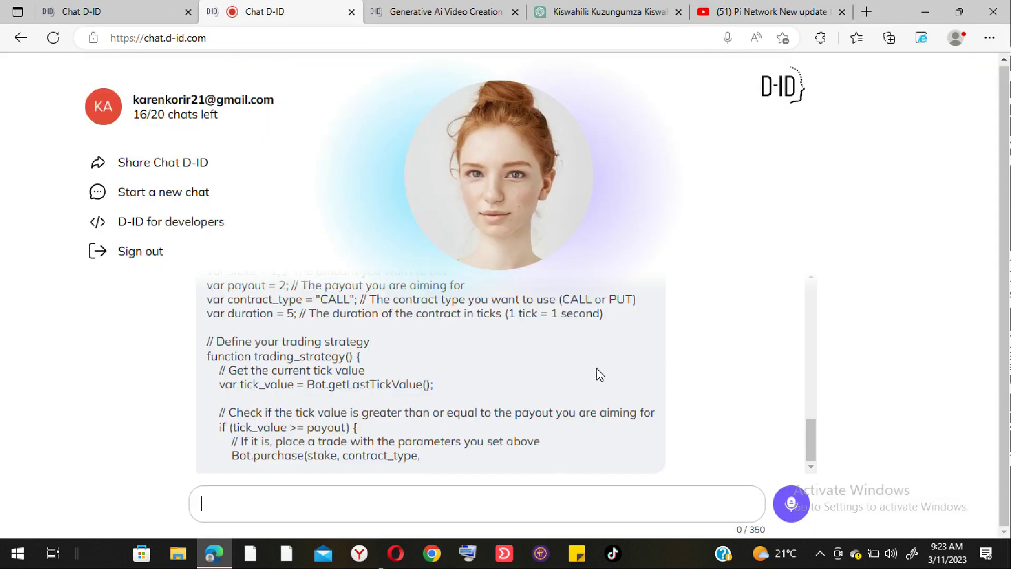
left_click(535, 499)
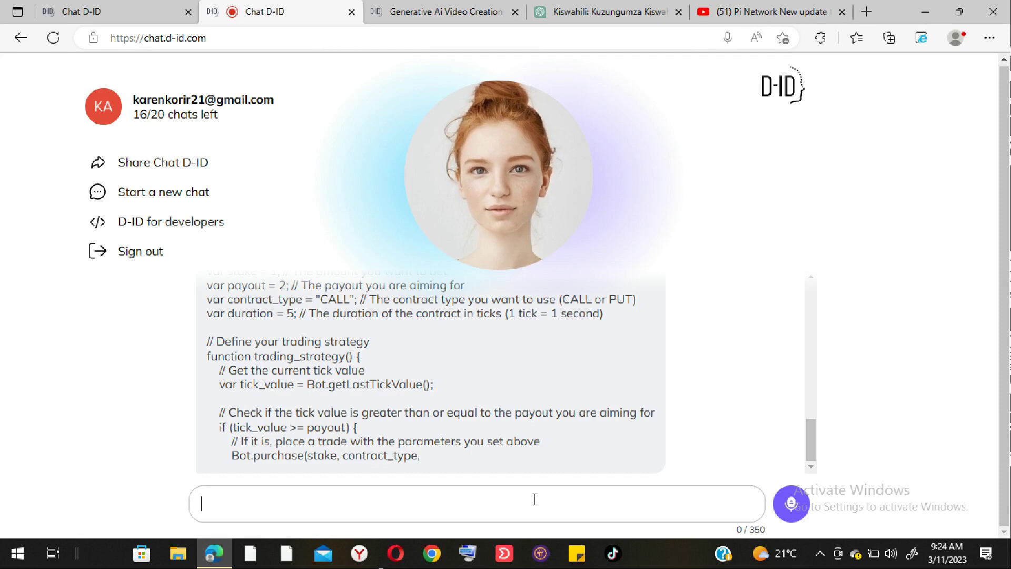
type("can you ")
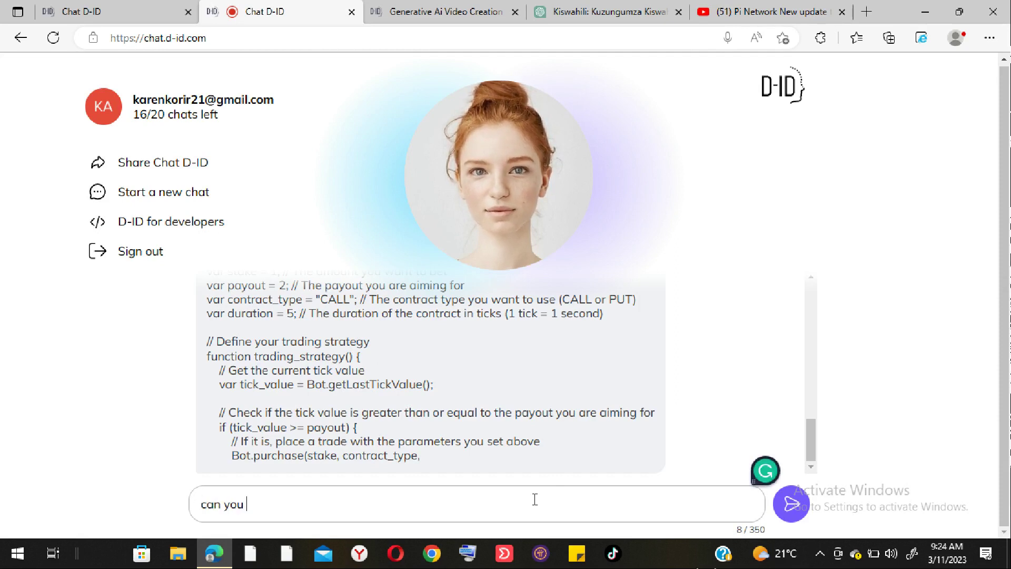
type("watch this")
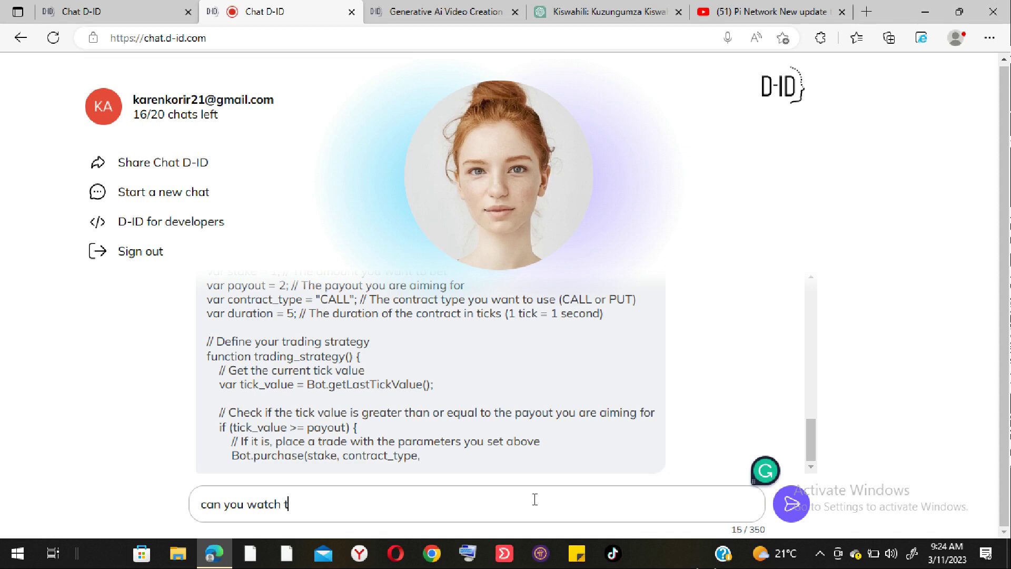
type("v")
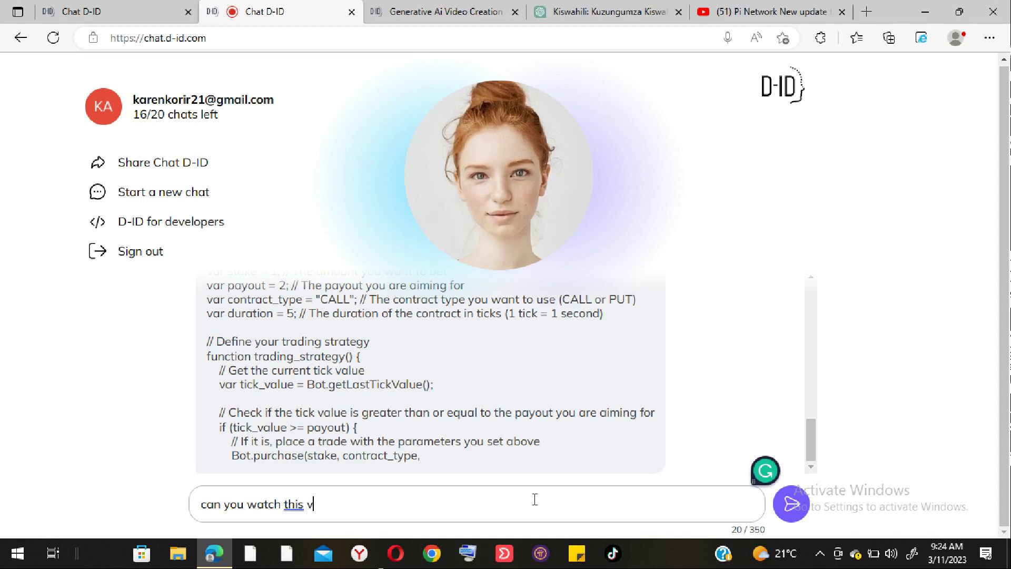
type("ide")
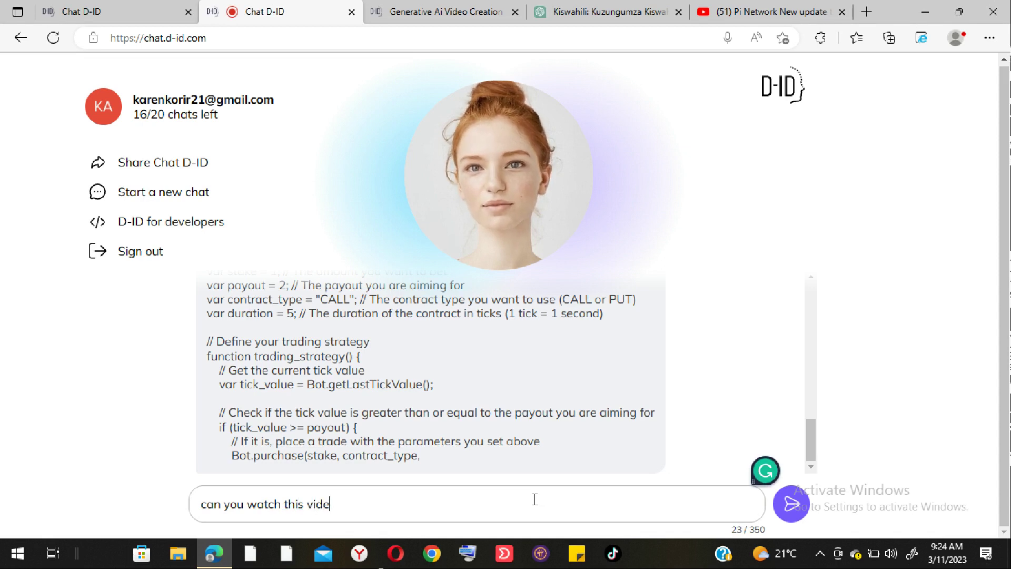
type("o")
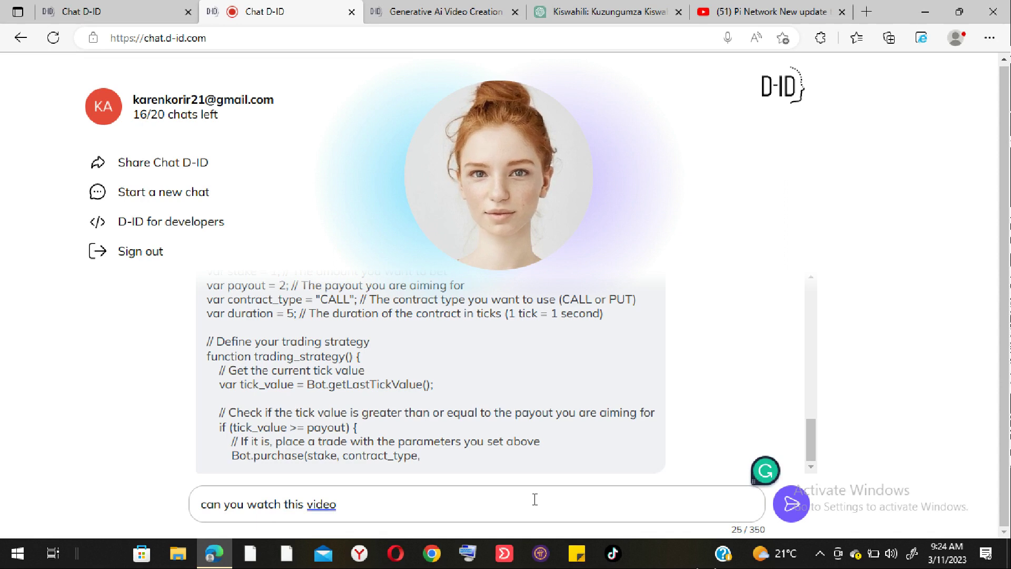
key("ctrl+v")
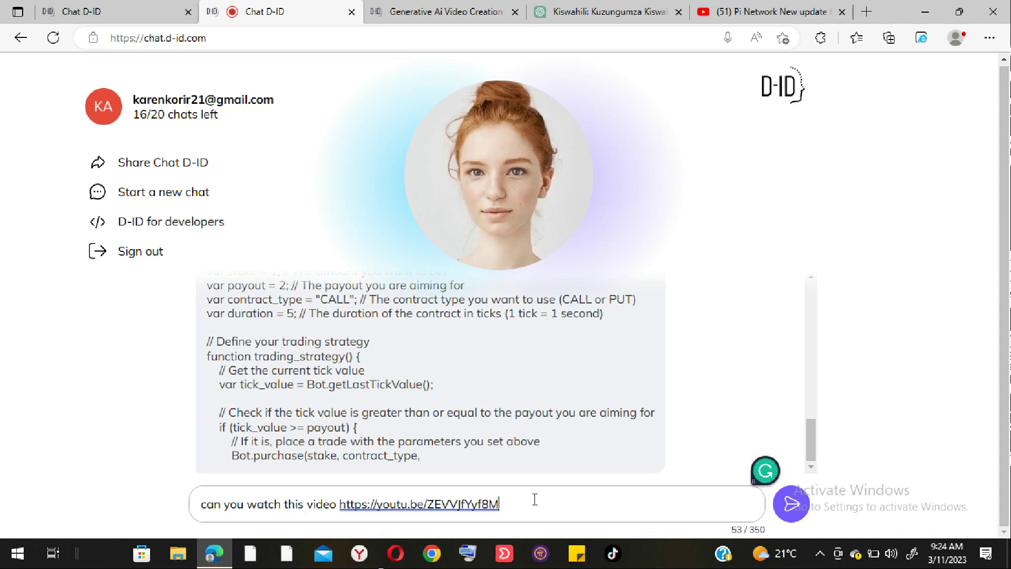
- Insert "and add more views to it" before the video link in the drafted message
left_click(526, 503)
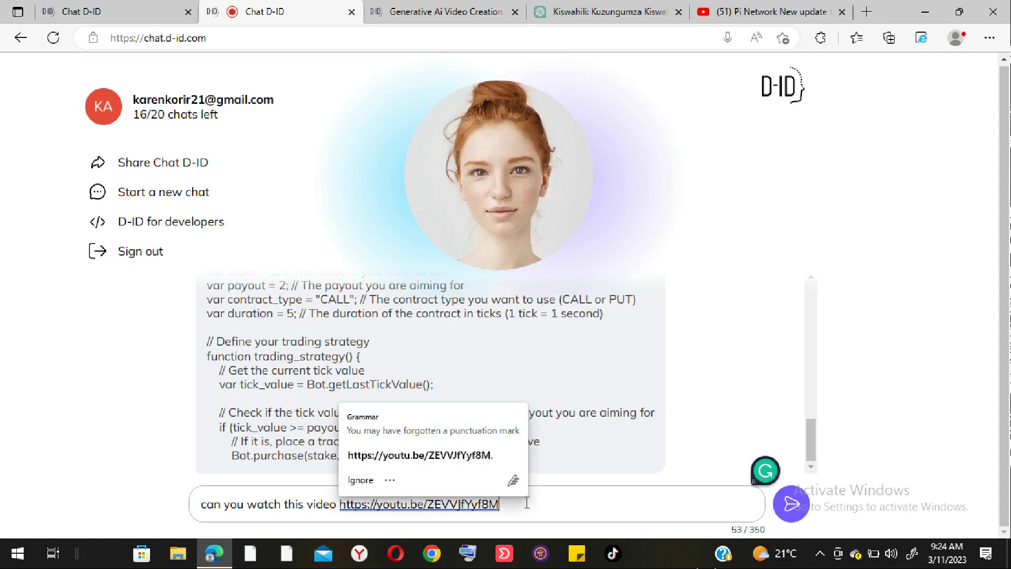
left_click(335, 510)
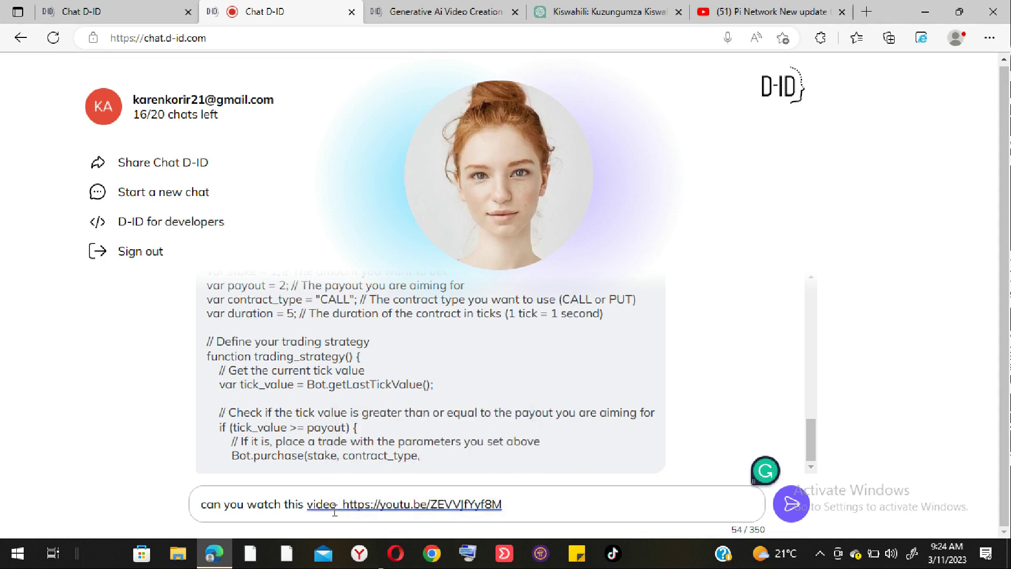
type("and add")
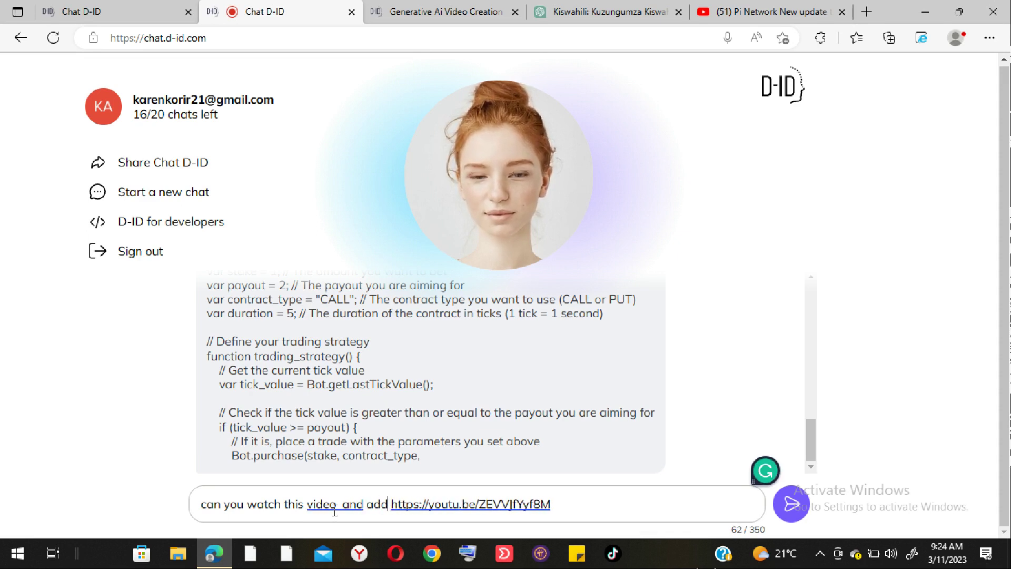
type(" more views")
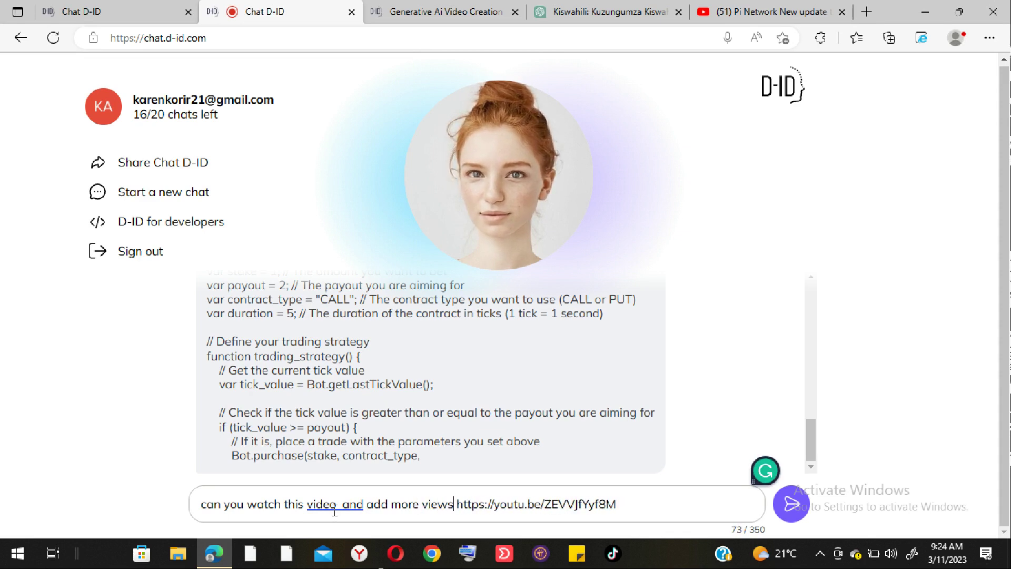
type(" to it")
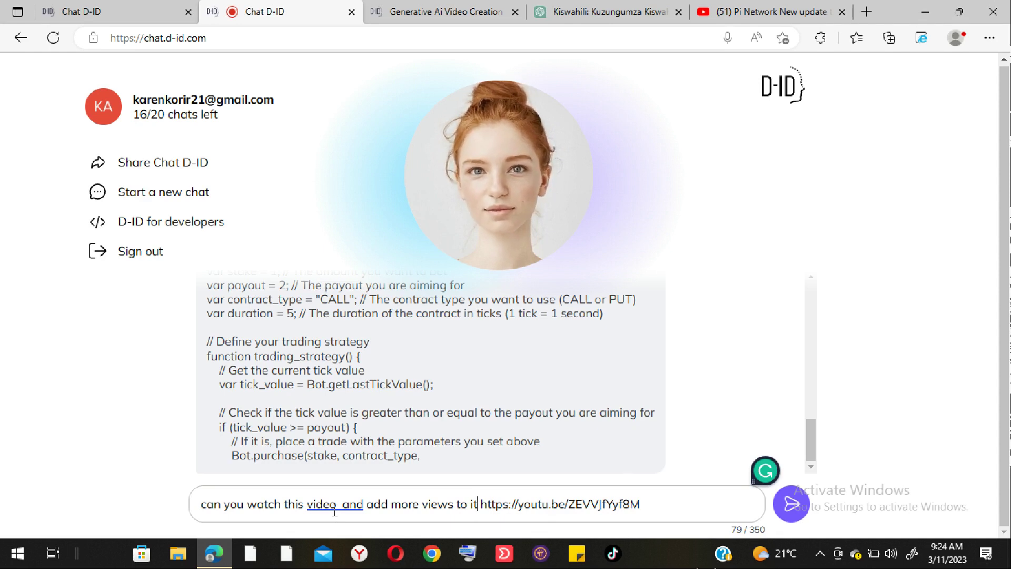
- Add "like 100k and actually like it ?" before the video link and send the message to the avatar
type("like ")
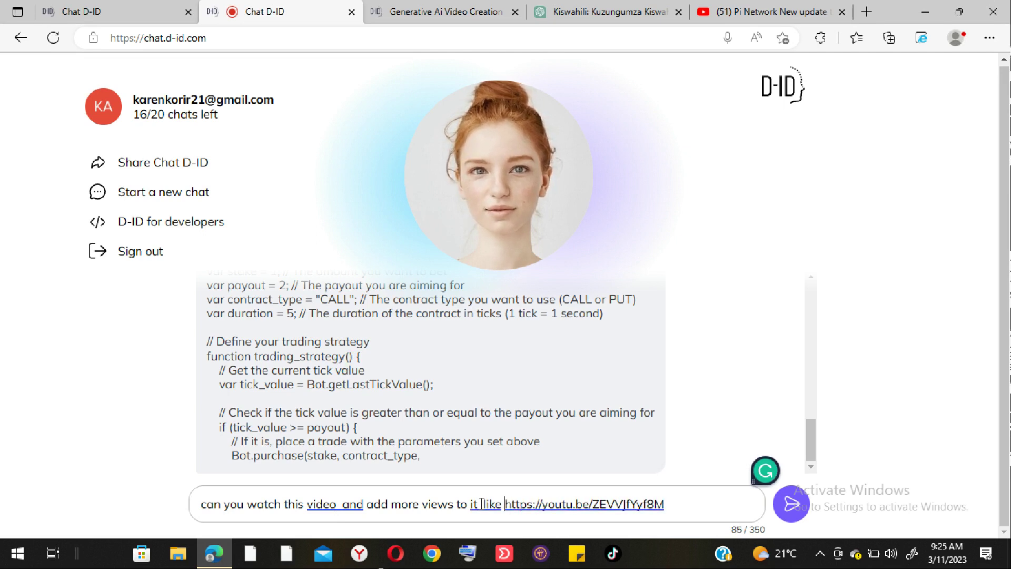
type("1")
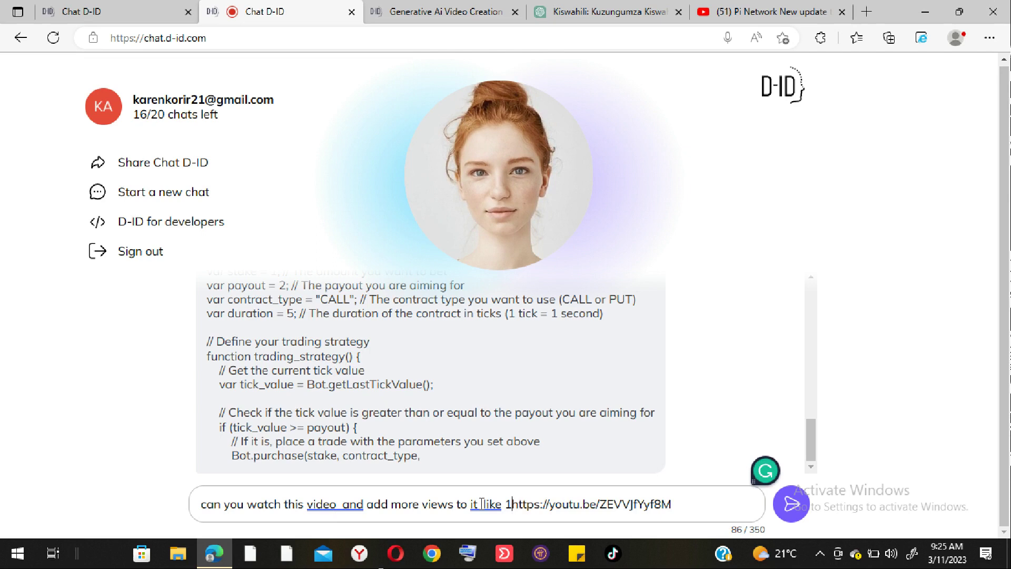
type("00")
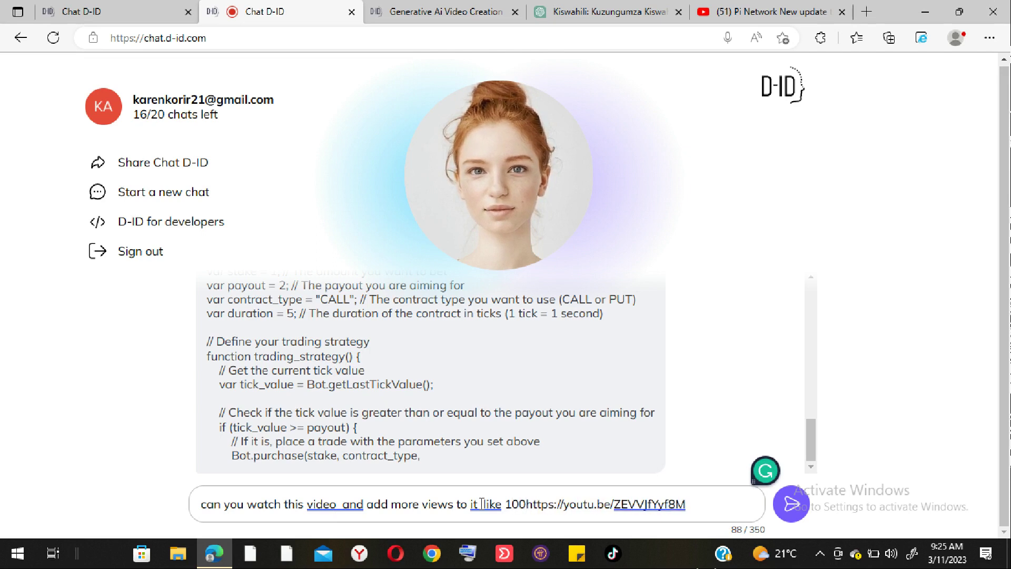
type("k and a")
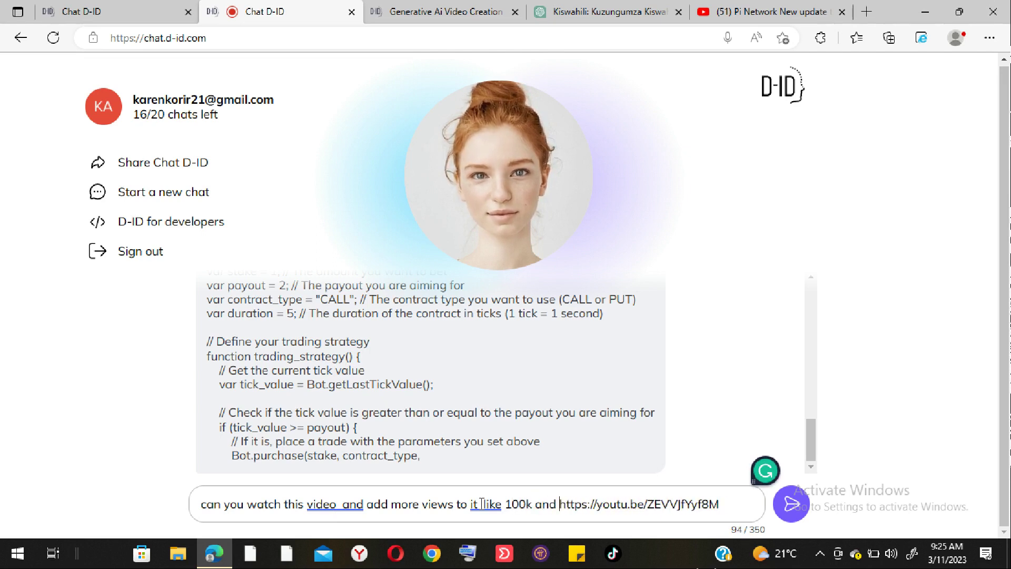
type("ctua")
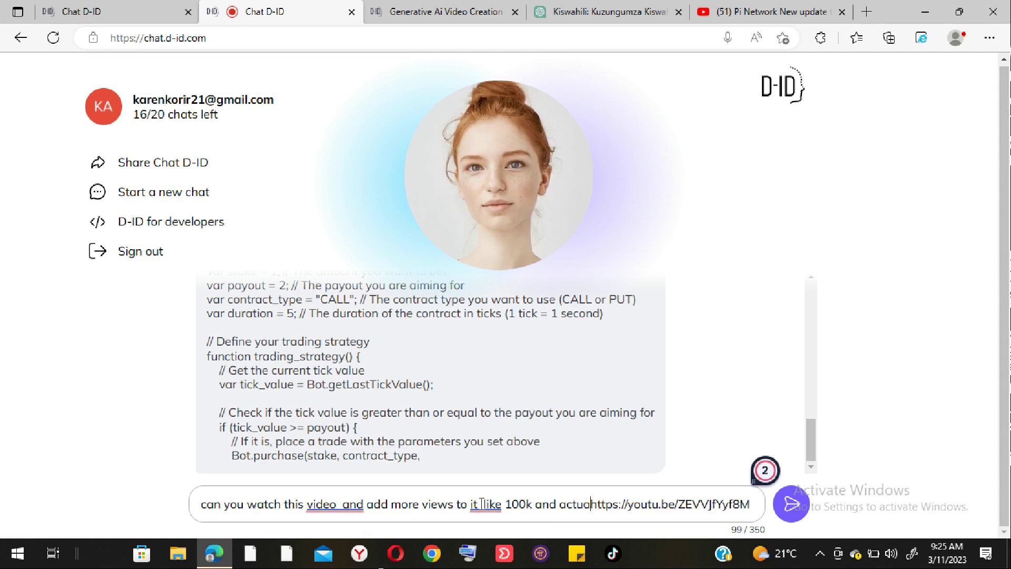
type("lly ")
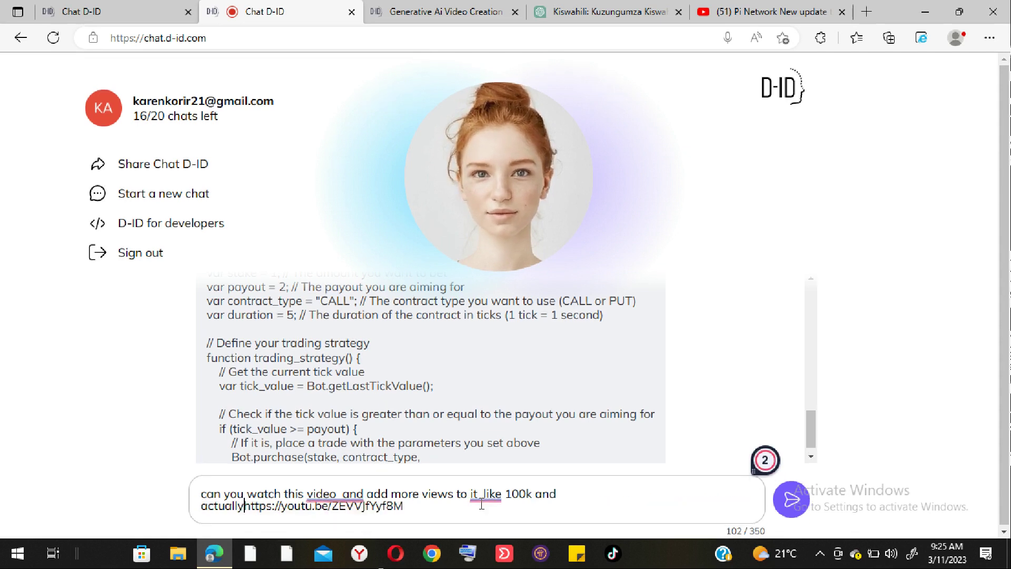
type("k")
key("BackSpace")
type("like it")
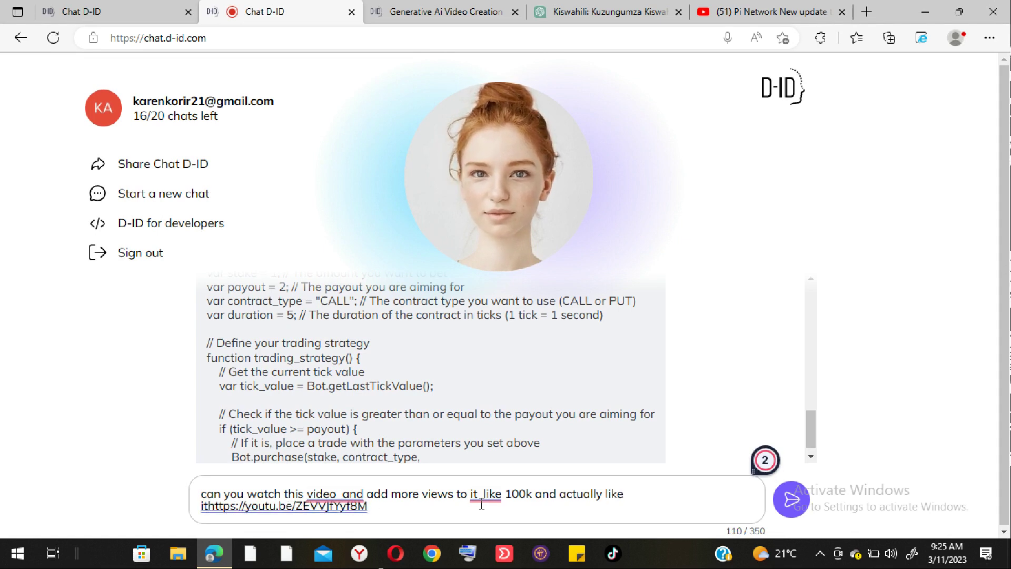
type(" ?")
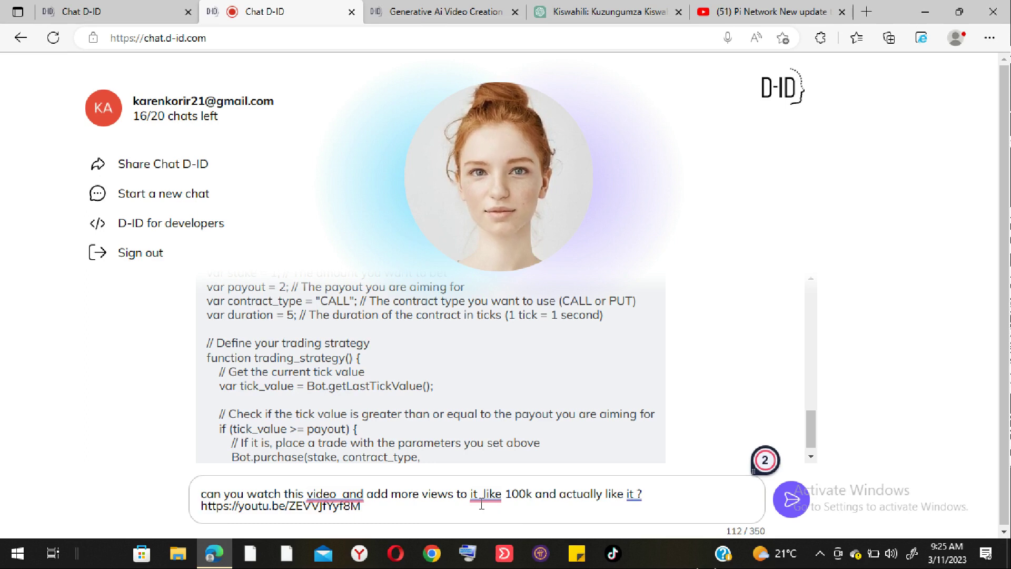
key("Return")
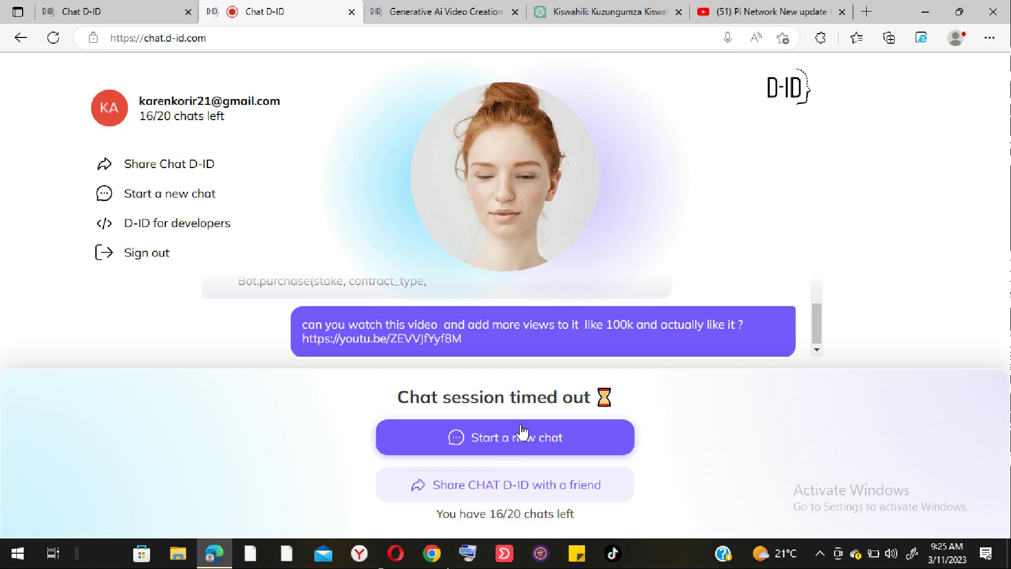
- Copy the sent video question together with its YouTube link from the timed-out Chat D-ID conversation
left_click_drag(298, 326, 465, 350)
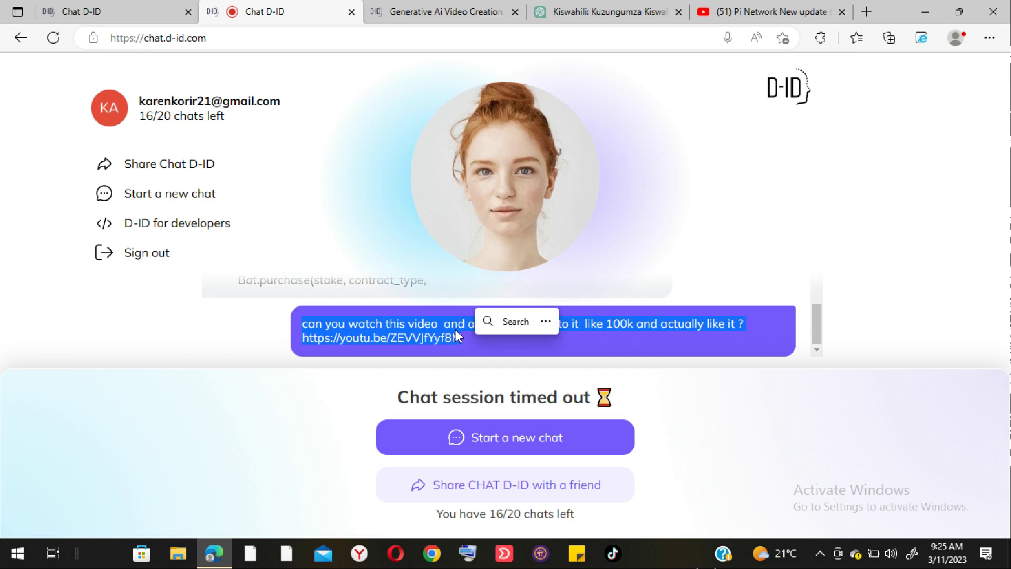
right_click(456, 341)
left_click(508, 204)
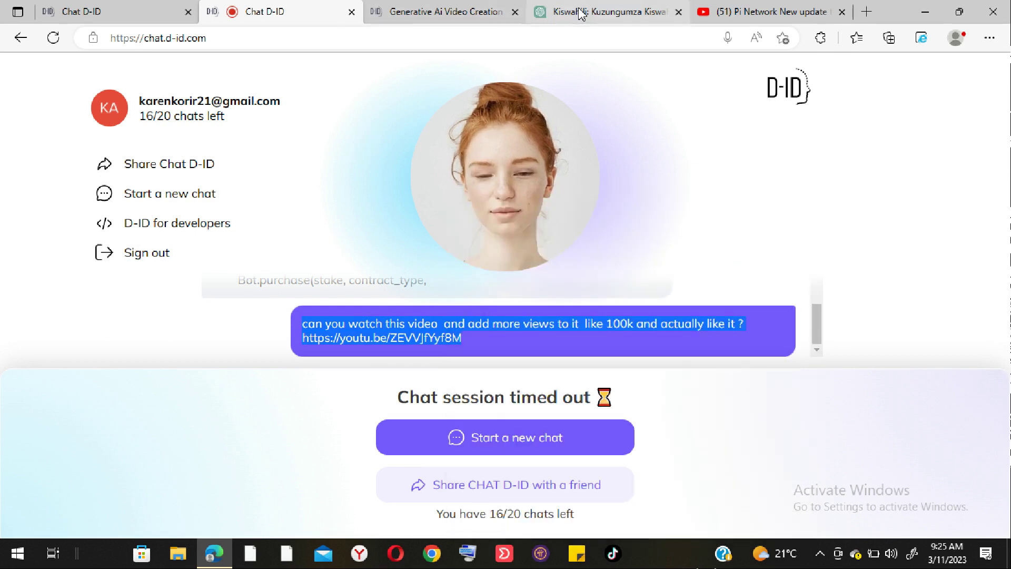
- Switch to the ChatGPT conversation and send the copied question about watching, liking and adding 100k views to the YouTube video
left_click(605, 11)
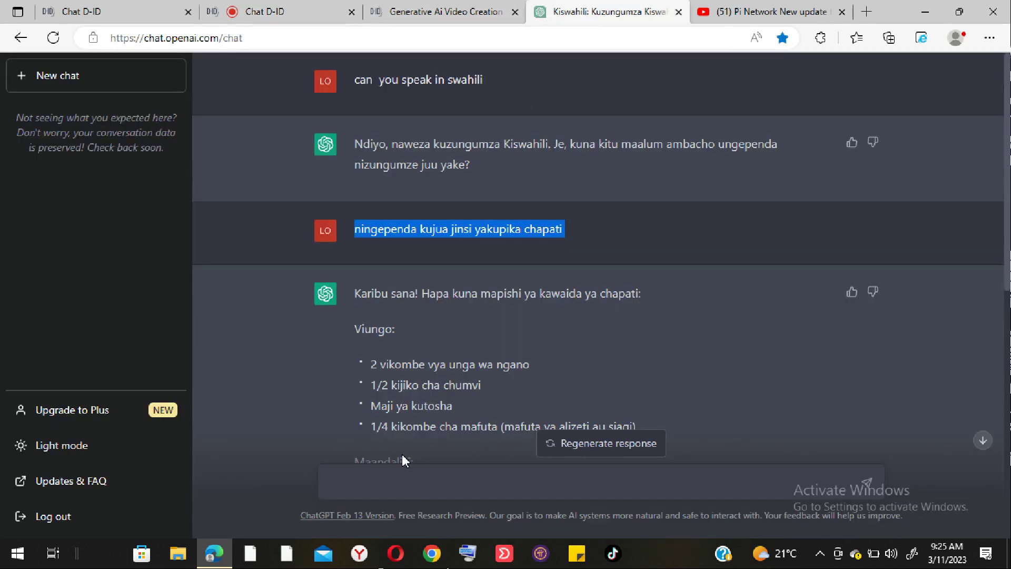
left_click(397, 480)
key("ctrl+v")
key("Return")
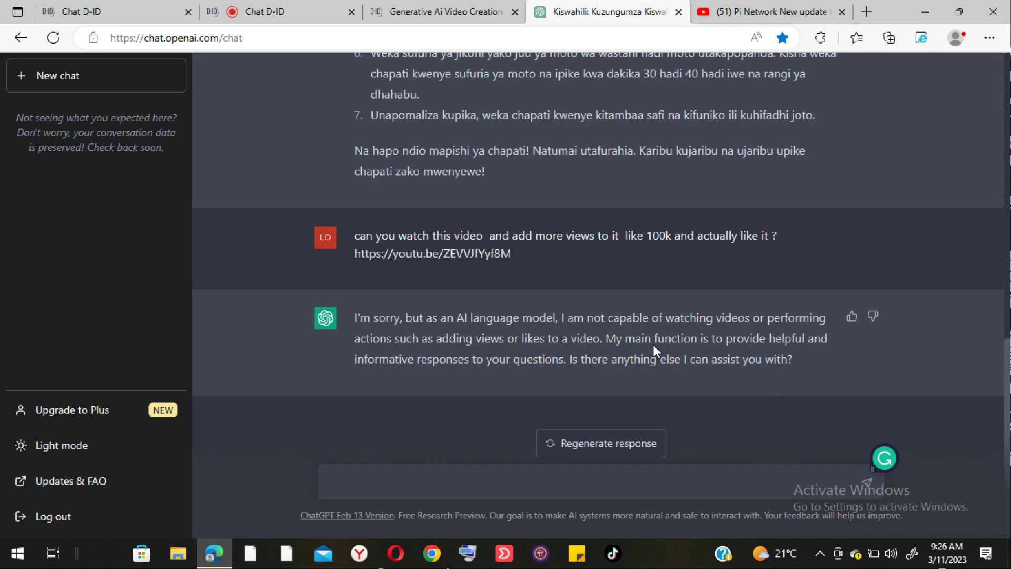
- Return to Chat D-ID, start a new chat to replace the timed-out session, and send the copied video question to the avatar
left_click(273, 11)
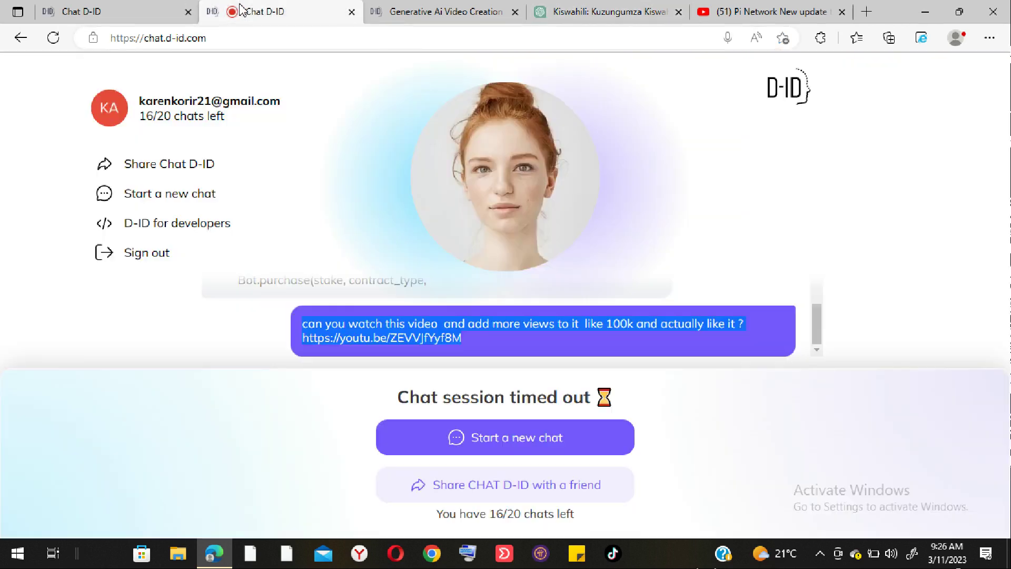
left_click(530, 448)
left_click(480, 510)
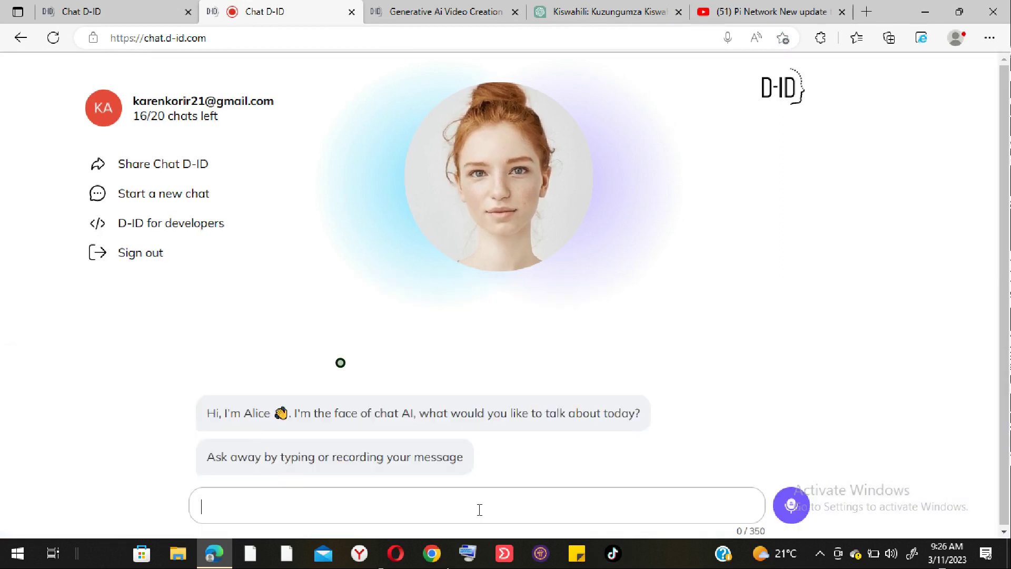
key("ctrl+v")
key("Return")
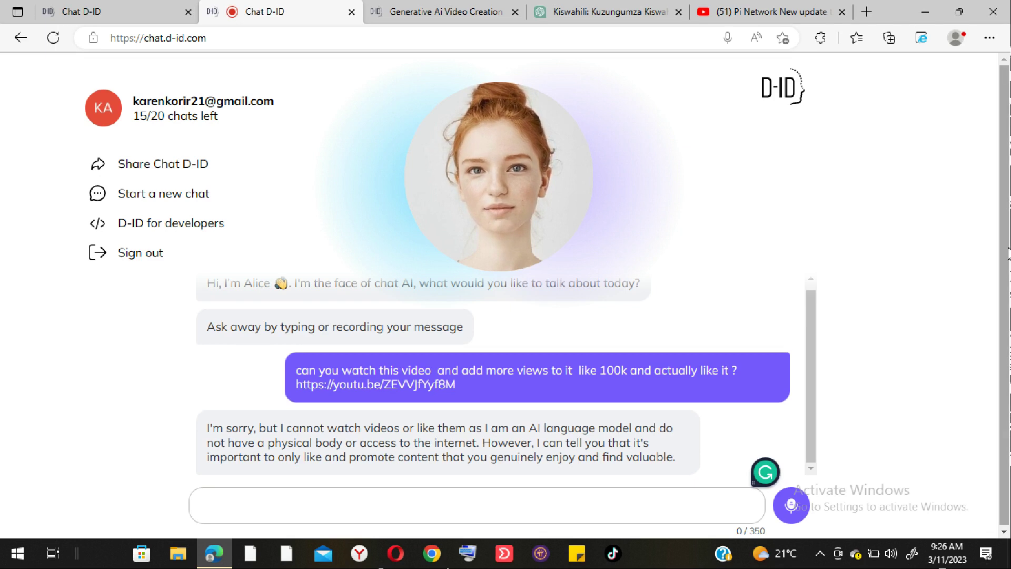
- Send the avatar the follow-up message "okay show me"
scroll(860, 453, "down", 1)
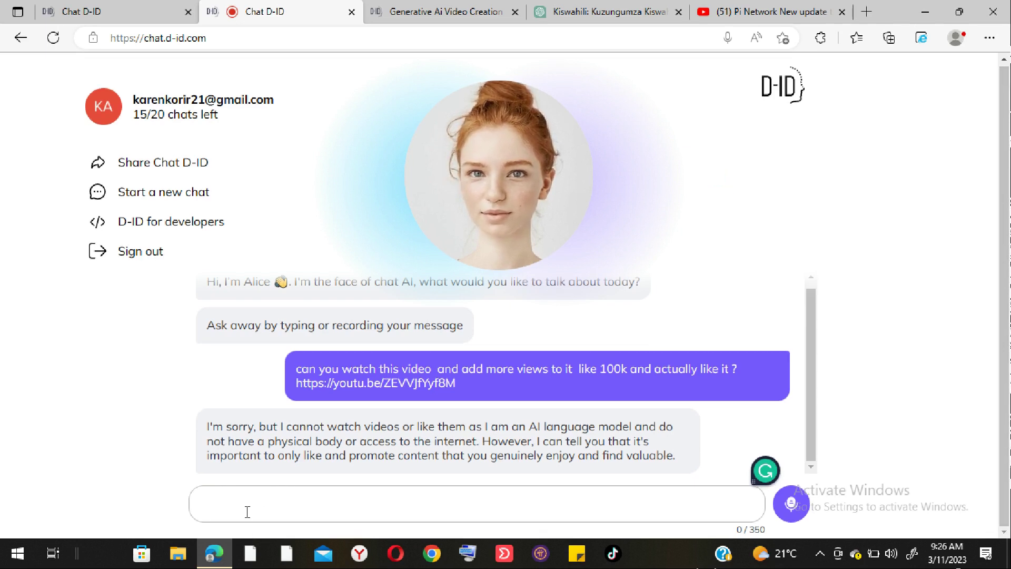
type("okay show me")
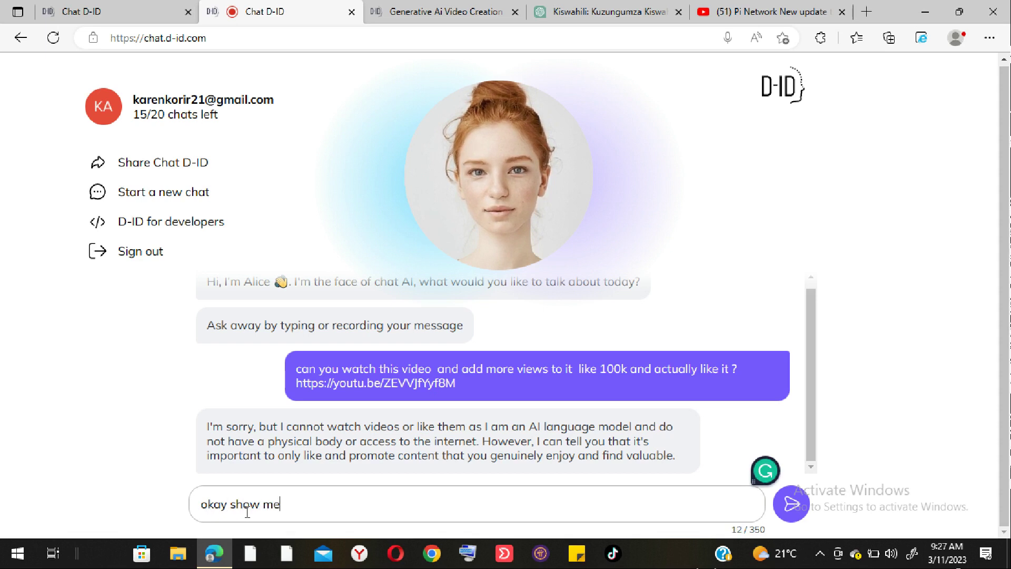
key("Return")
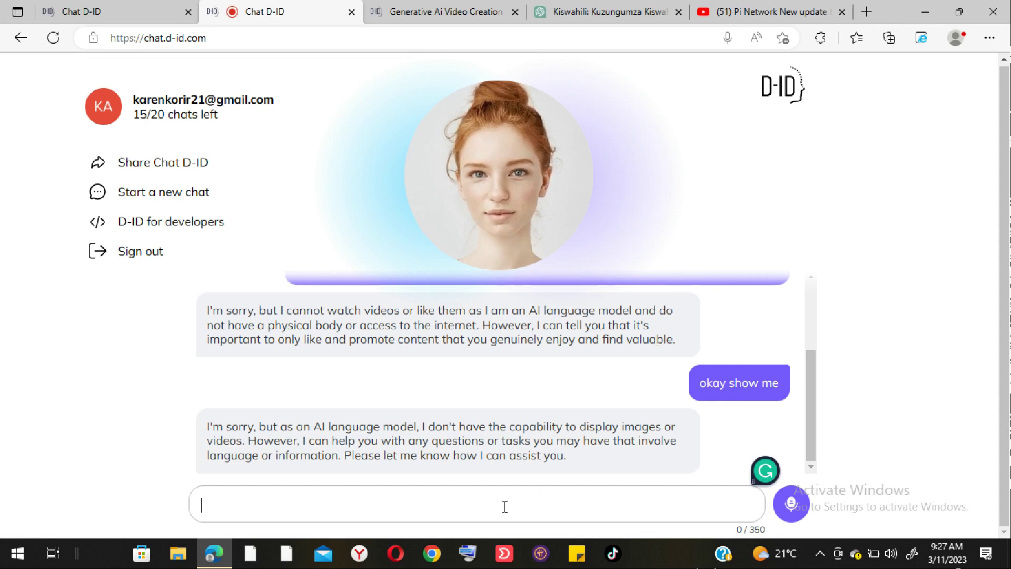
- Ask the avatar "how can i grow my channel" and look through its answer
type("hhow can i grow my channel")
key("Return")
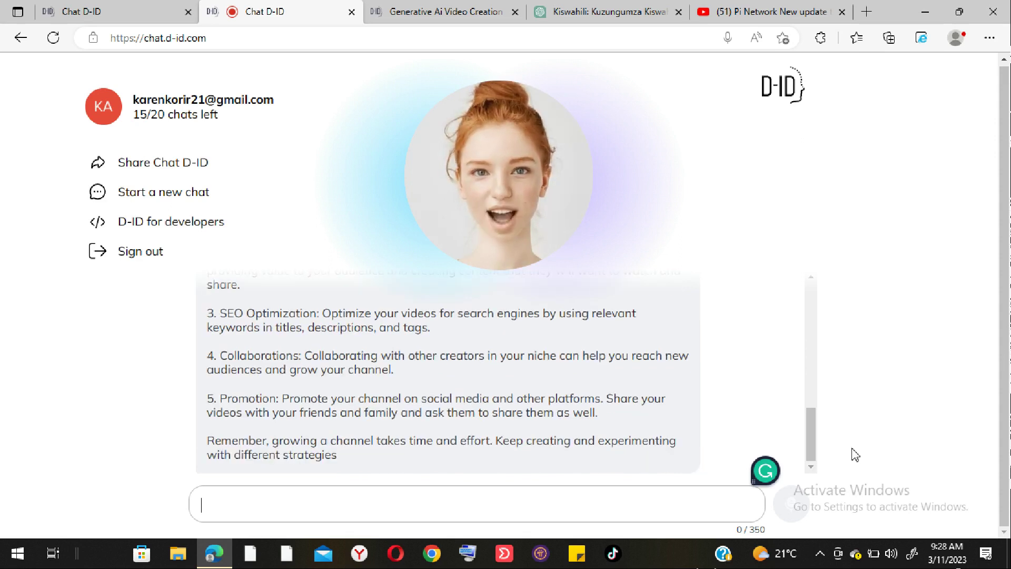
left_click_drag(821, 446, 854, 464)
scroll(819, 403, "up", 3)
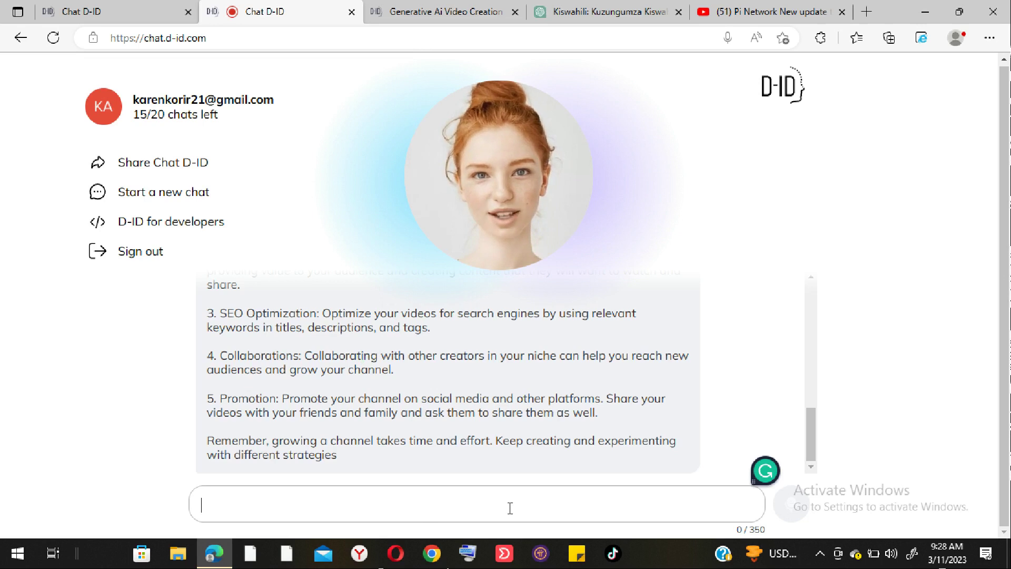
- Send the avatar the message "can you write an interesting story?"
type("ca")
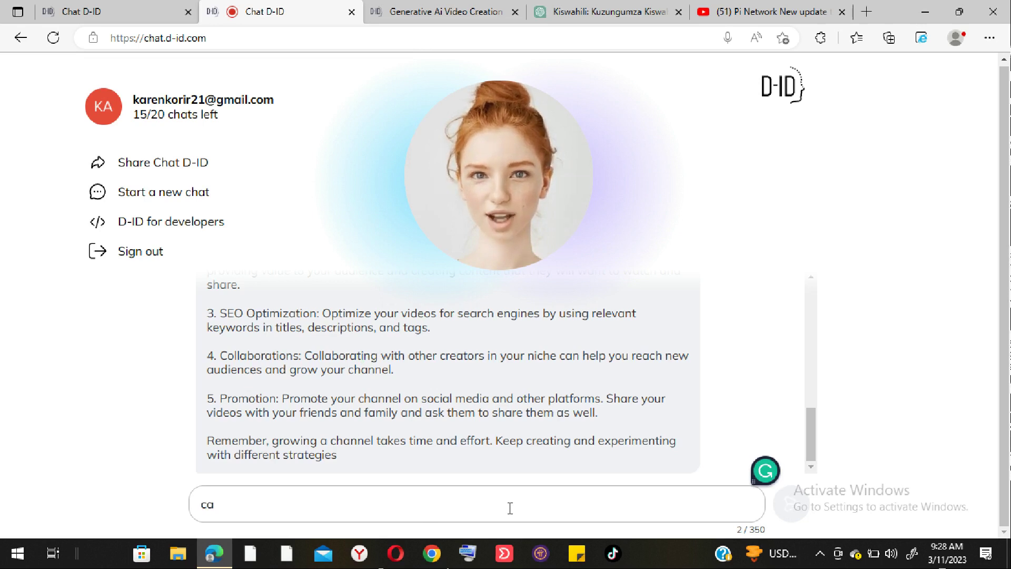
type("n you ")
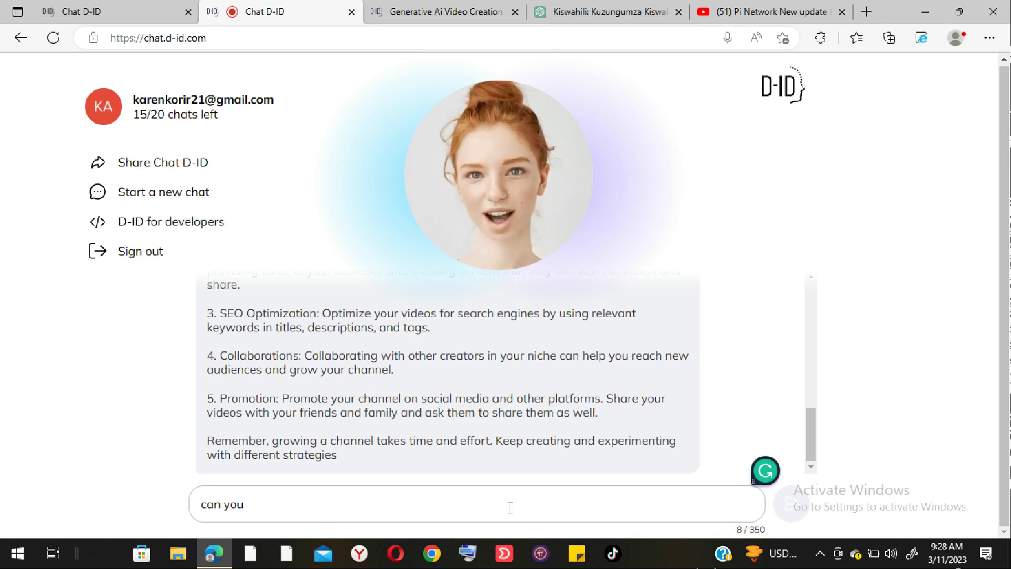
type("writ")
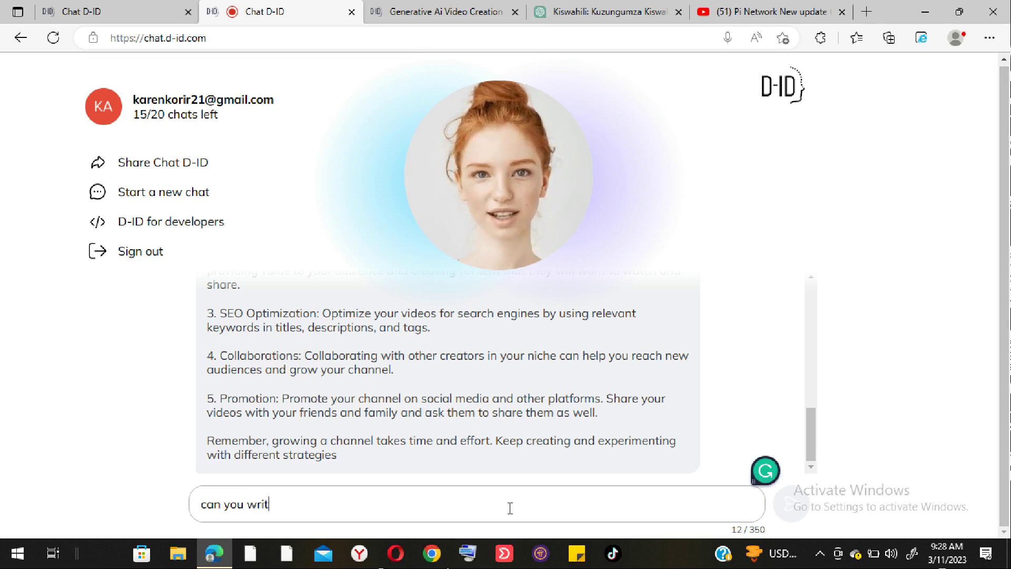
type("e an int")
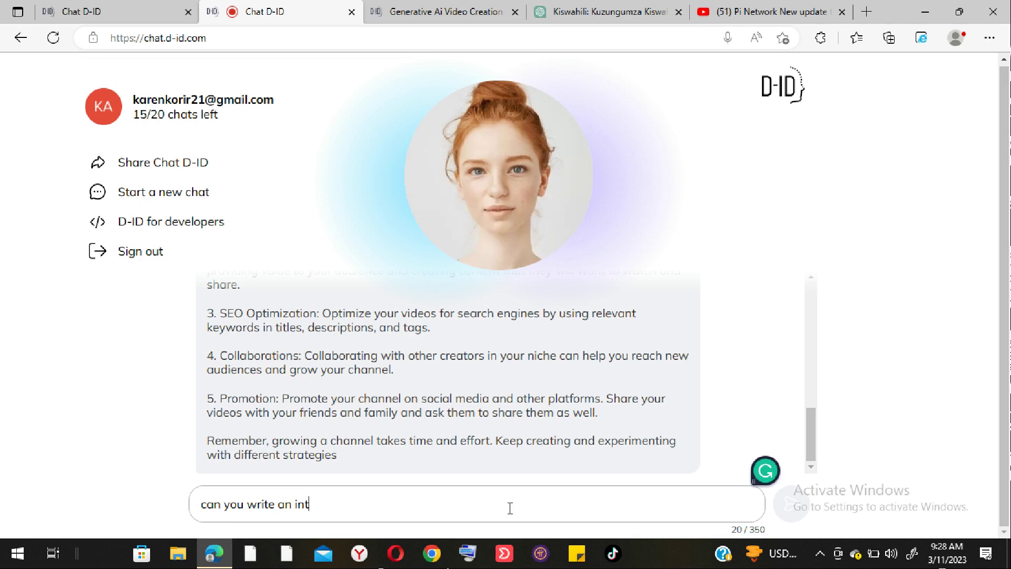
type("erest")
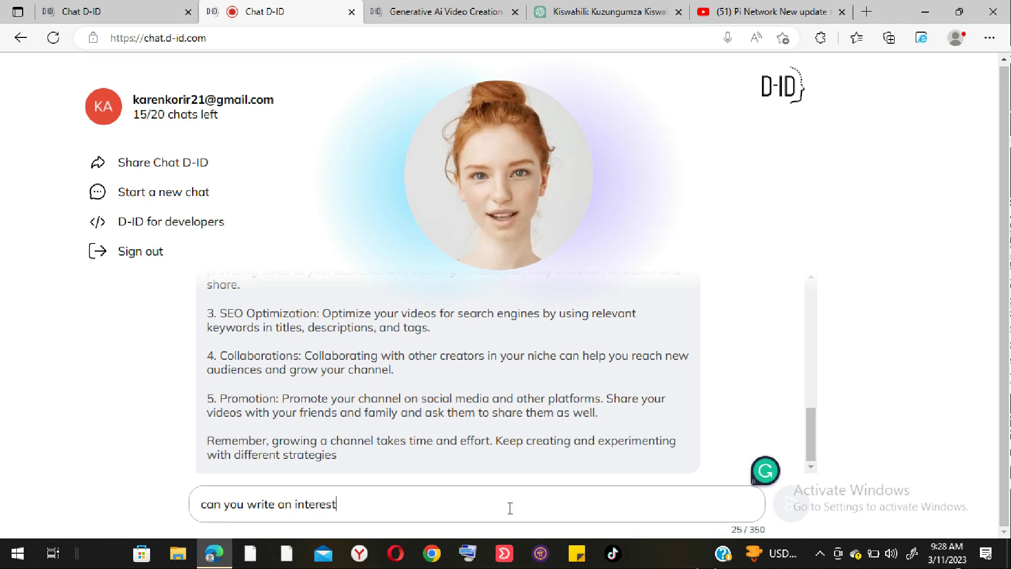
type("ing")
key("BackSpace")
key("BackSpace")
key("BackSpace")
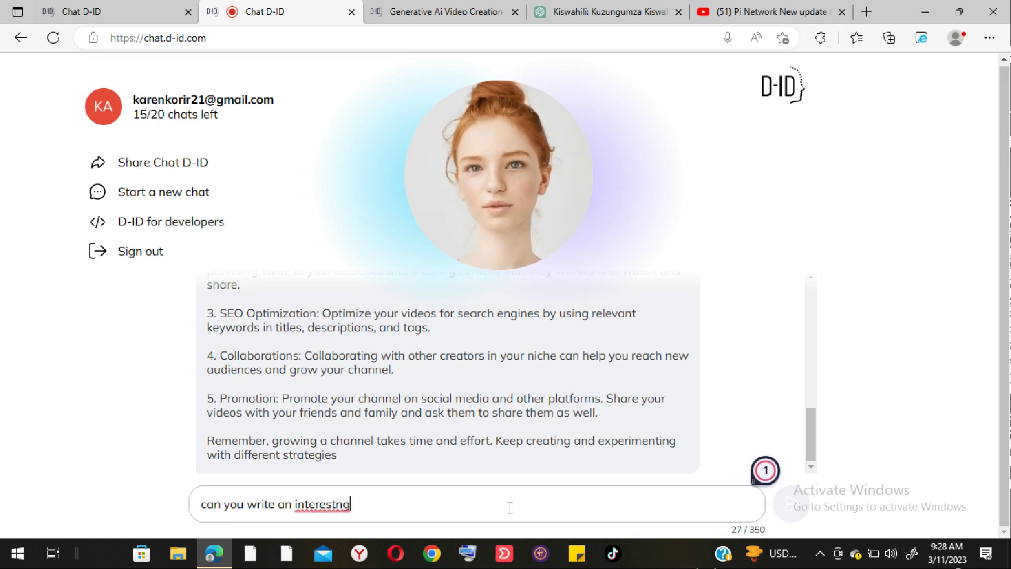
type("ing stor")
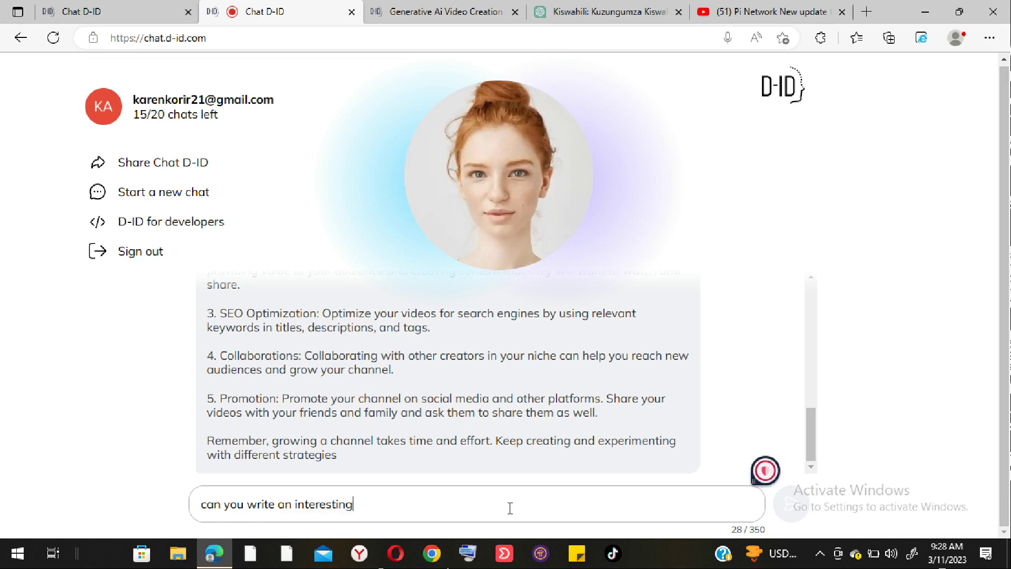
type("y")
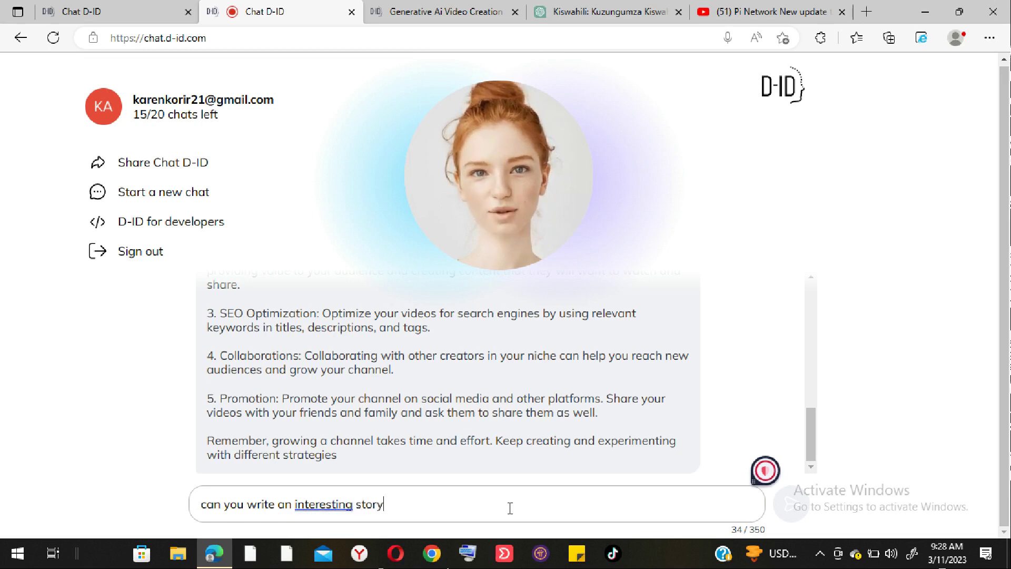
type("?")
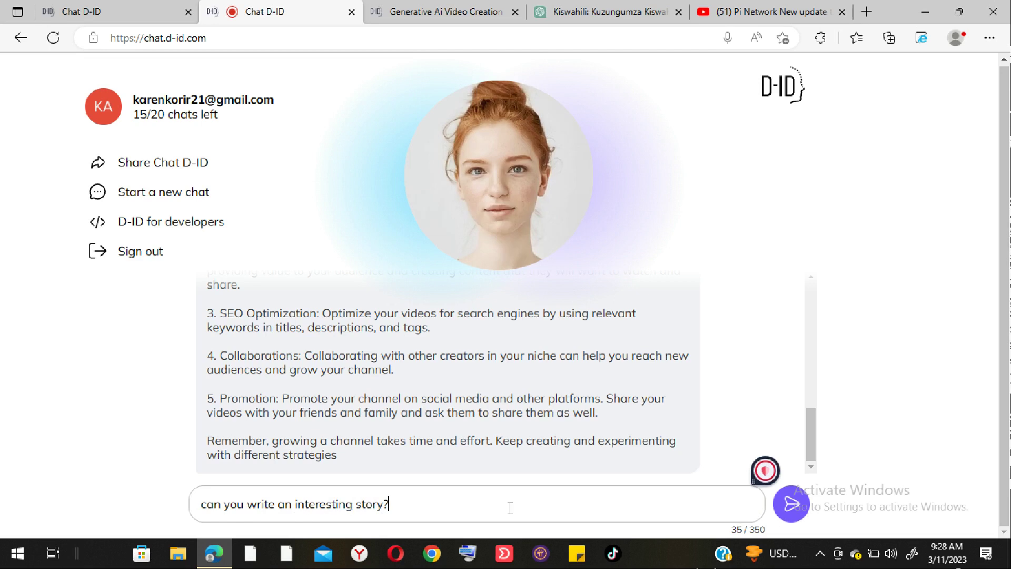
key("Return")
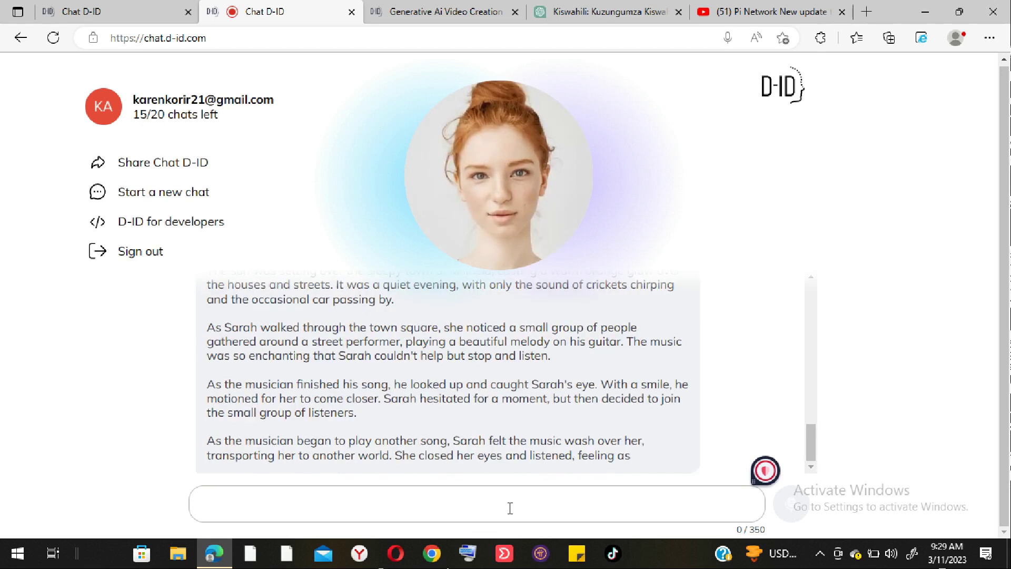
- Draft the follow-up message to the avatar: "make it 2000 words and very discriptive and also give the background of your cast"
mouse_move(816, 442)
left_mouse_down()
mouse_move(811, 399)
mouse_move(832, 447)
left_mouse_up()
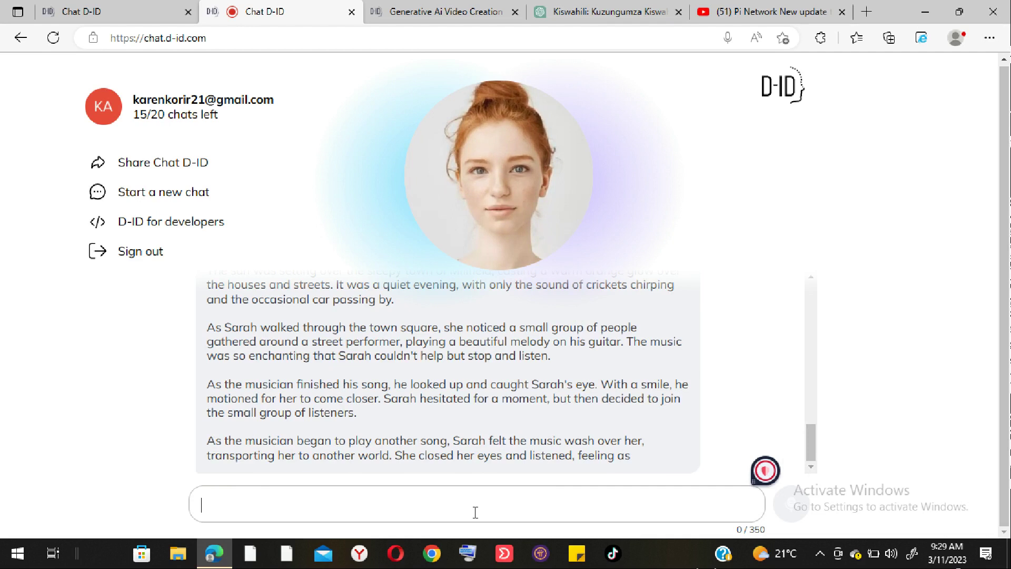
type("mak")
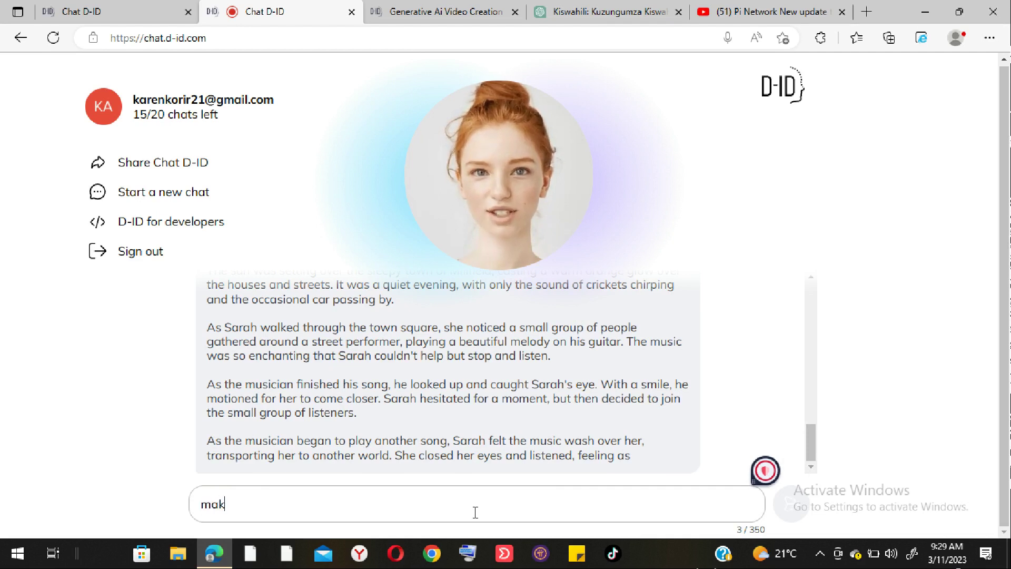
type("e it ")
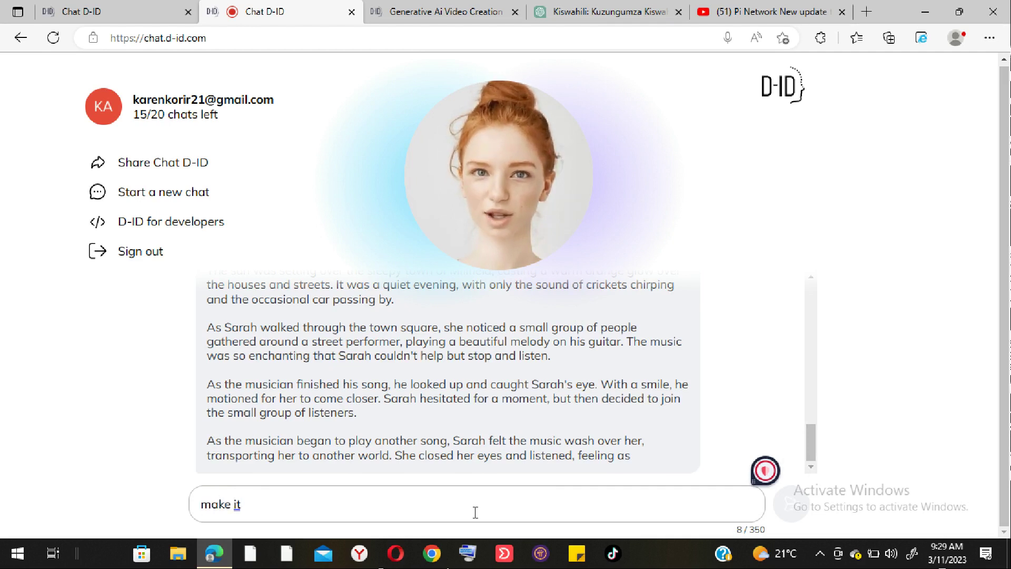
type("2000")
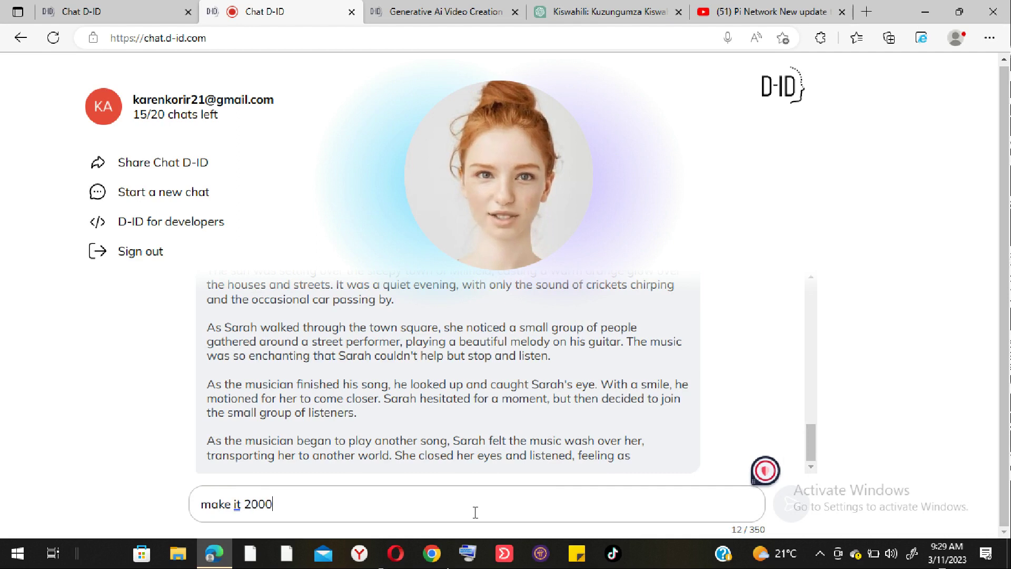
type(" wor")
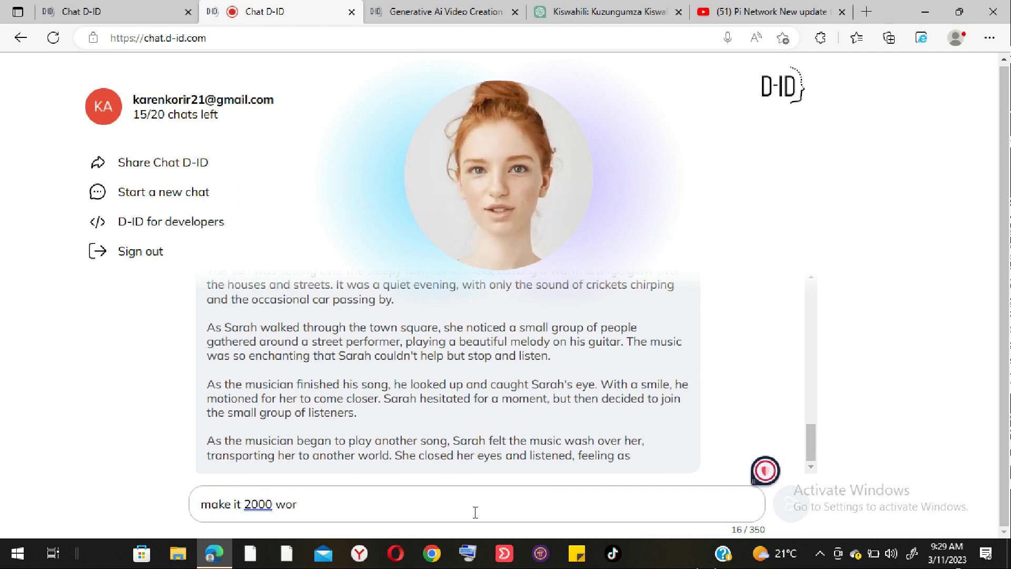
type("ds")
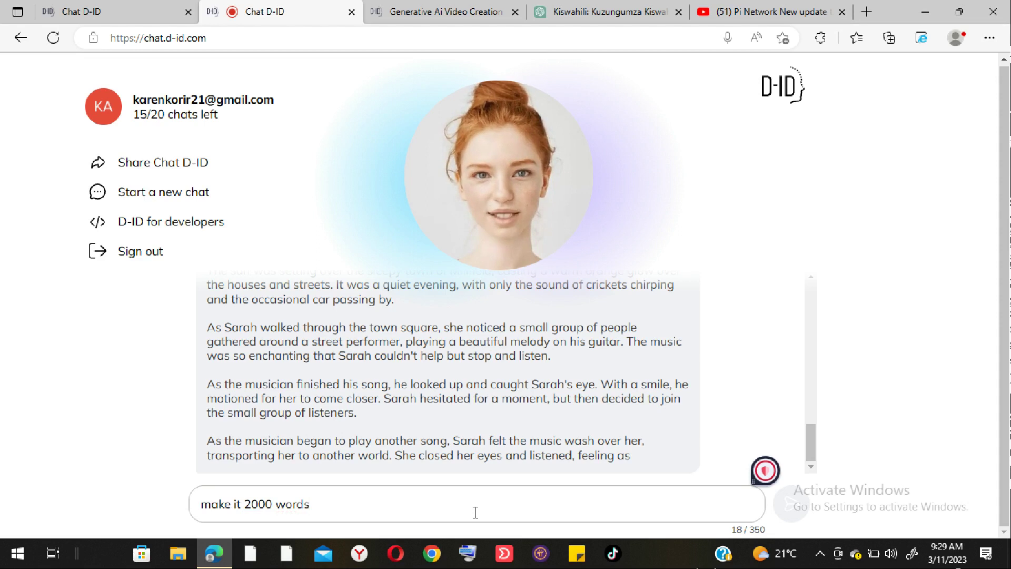
type(" and ")
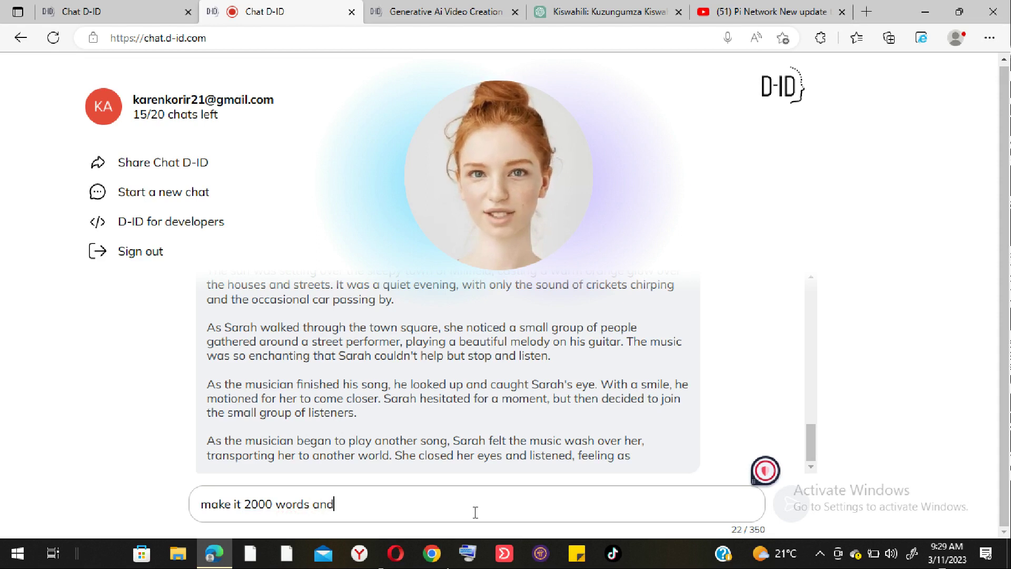
type("ver")
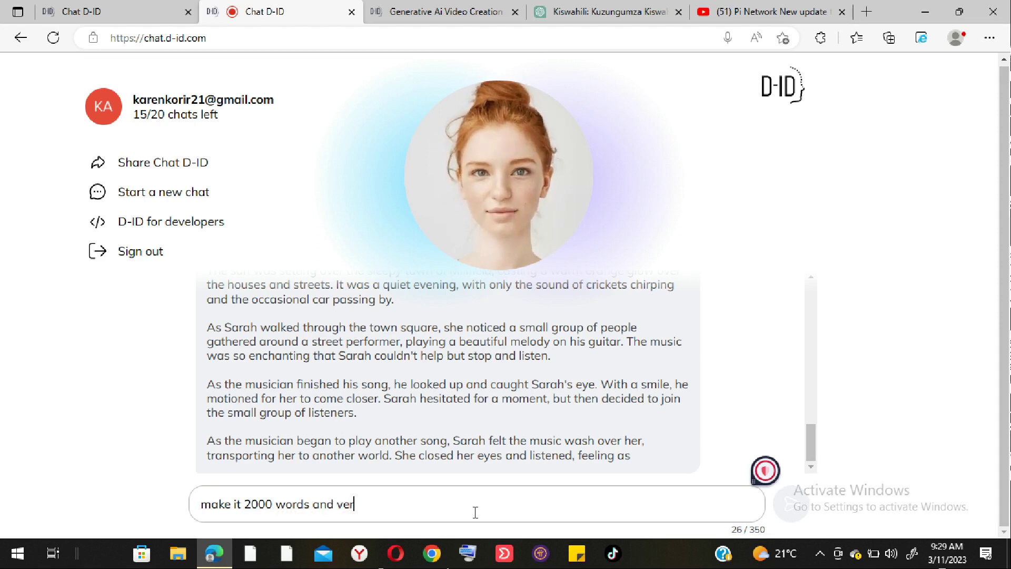
type("y d")
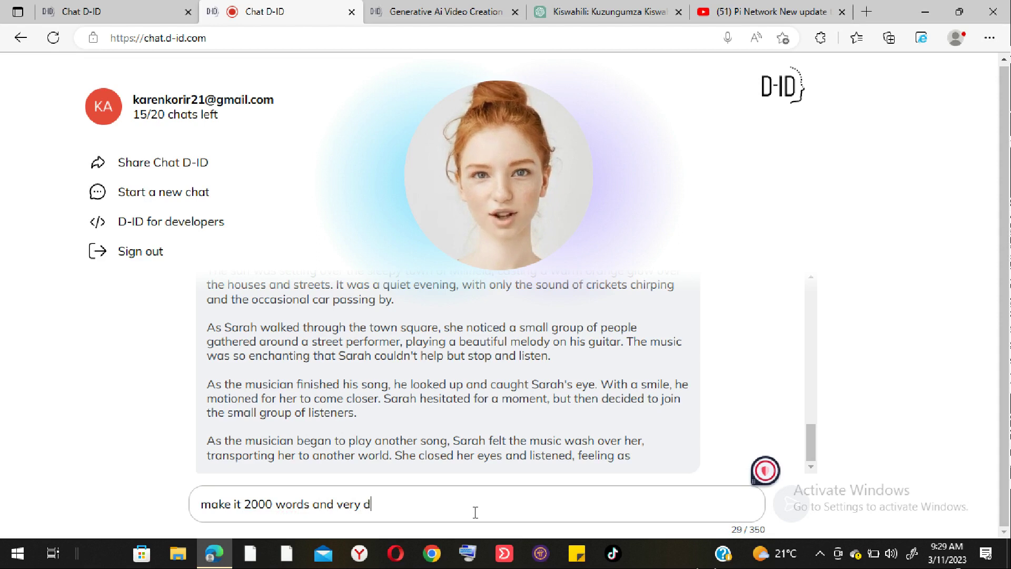
type("iscr")
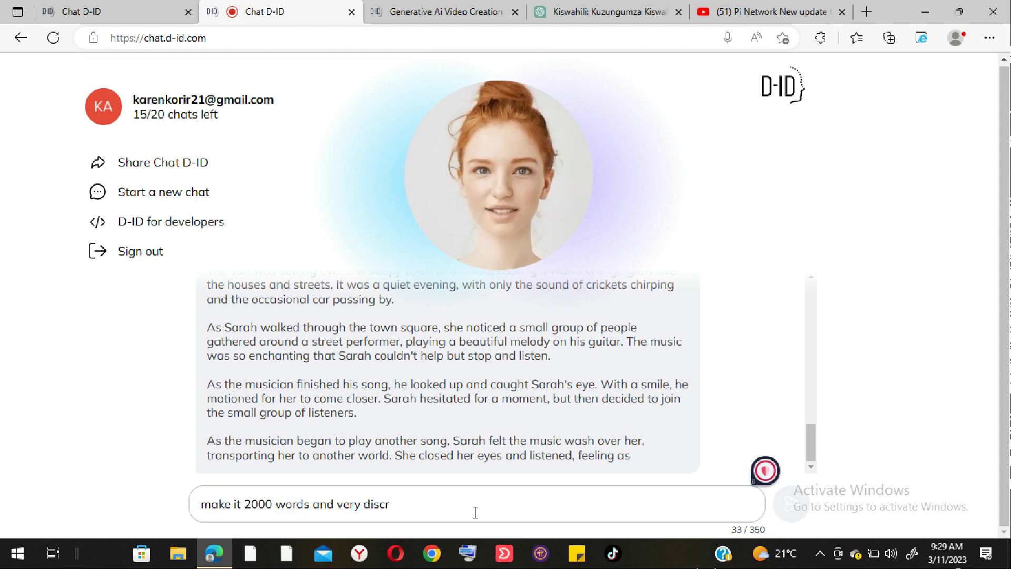
type("iptiv")
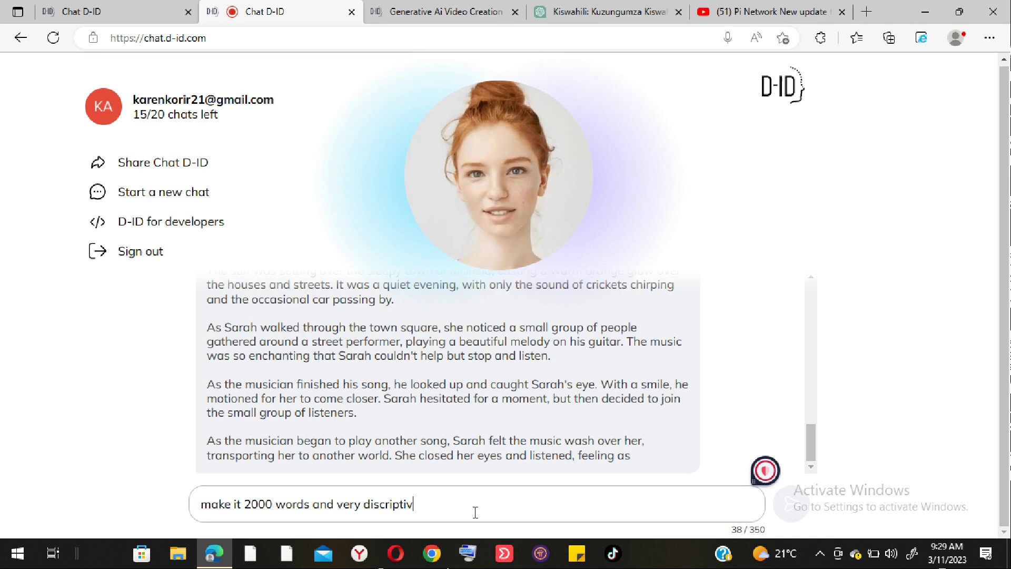
type("e an")
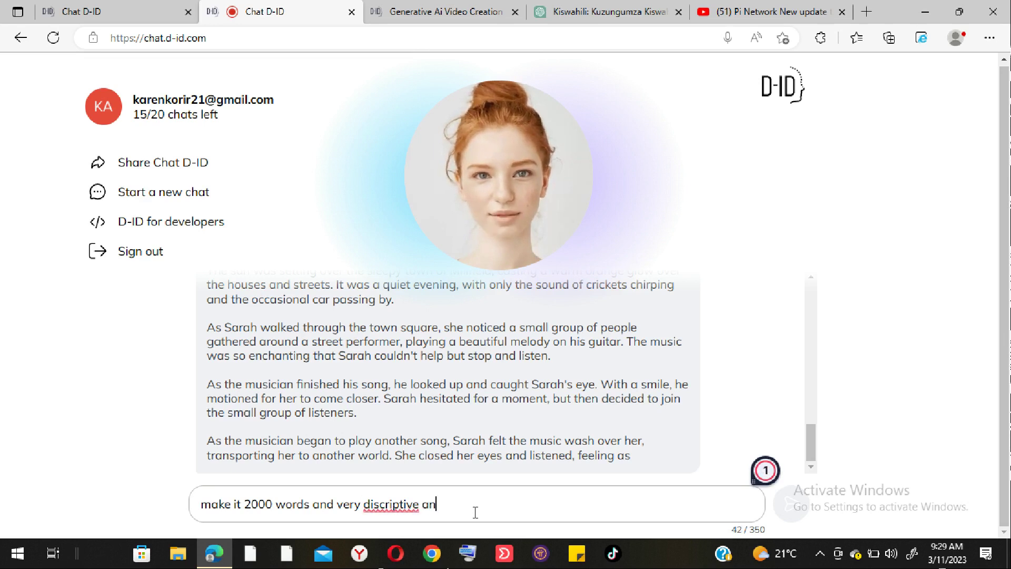
type("d")
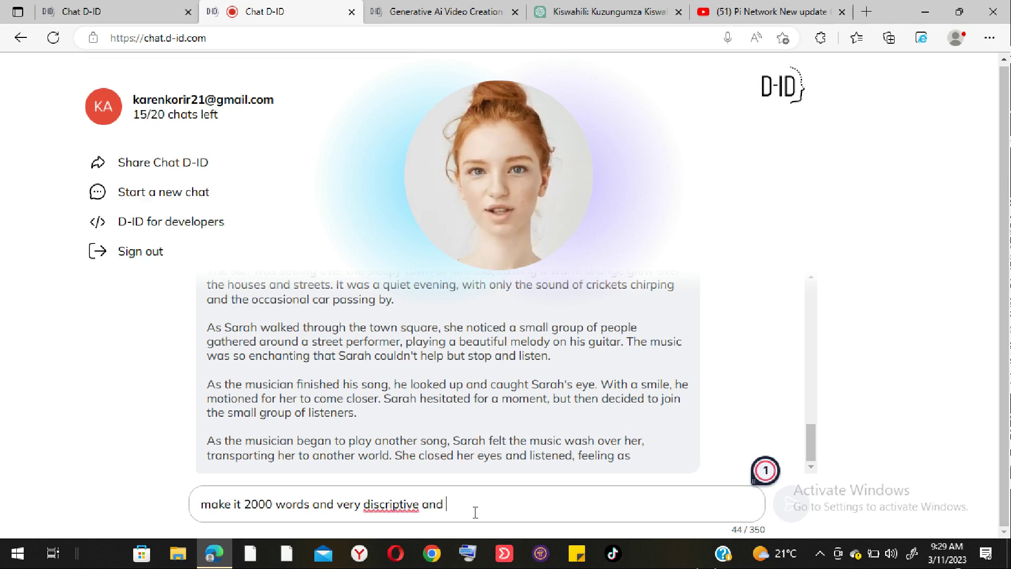
type(" a")
type("l")
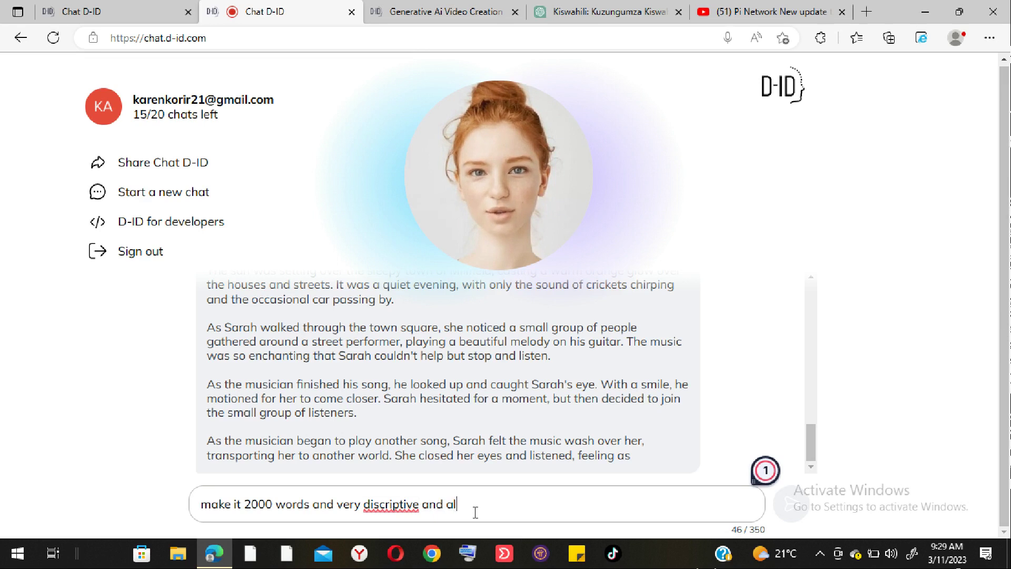
type("so gi")
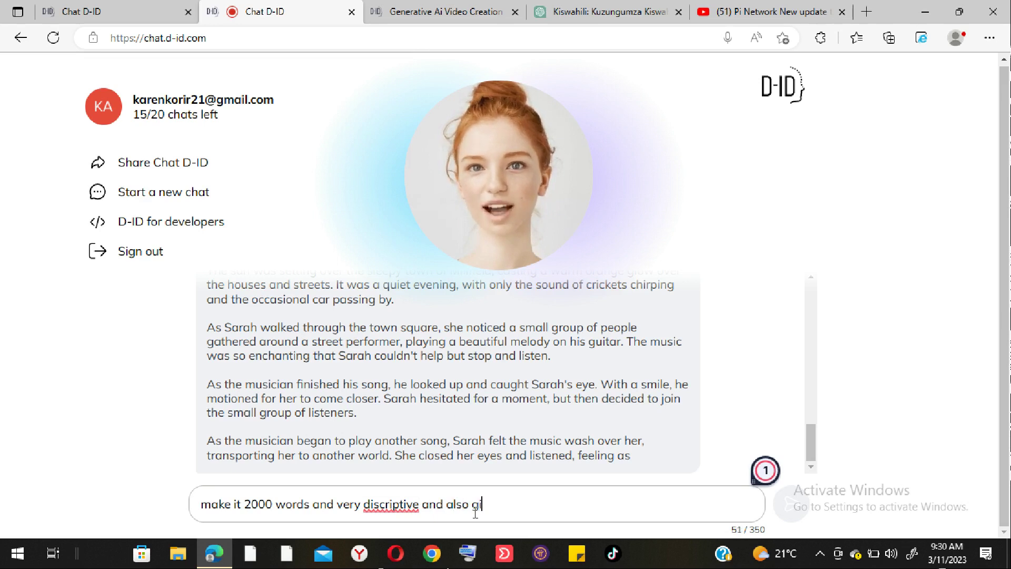
type("ve the")
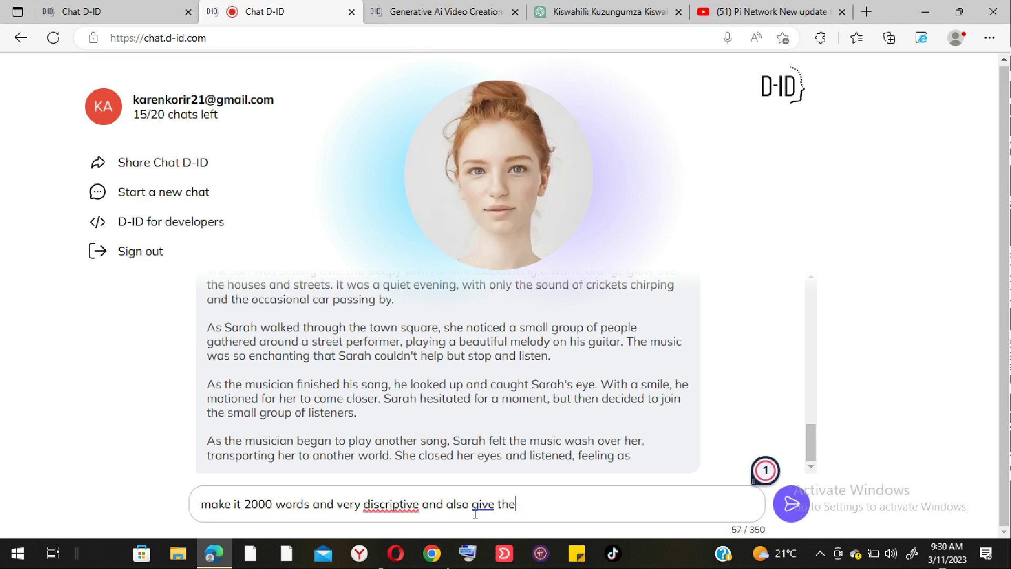
type(" back")
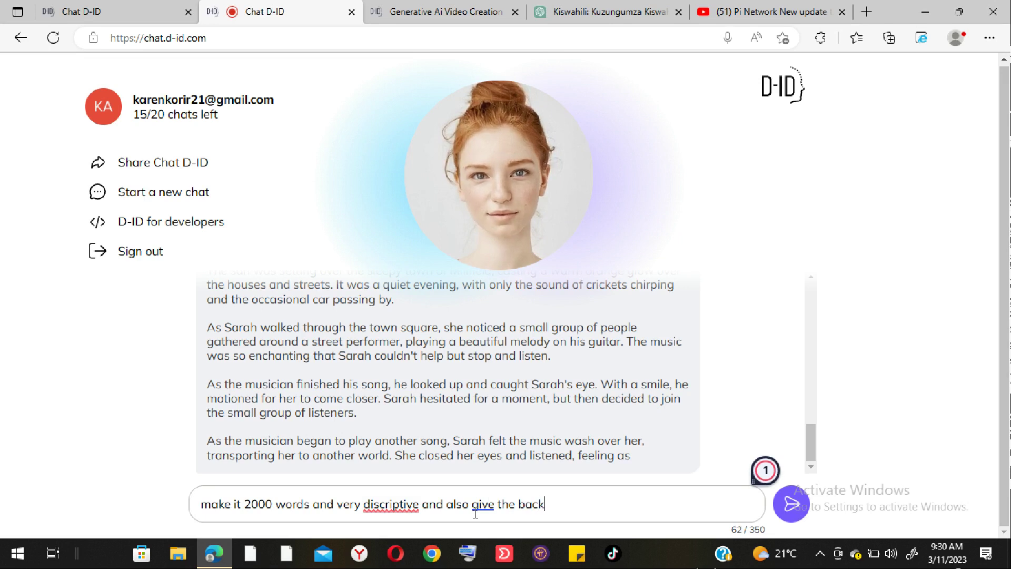
type("grou")
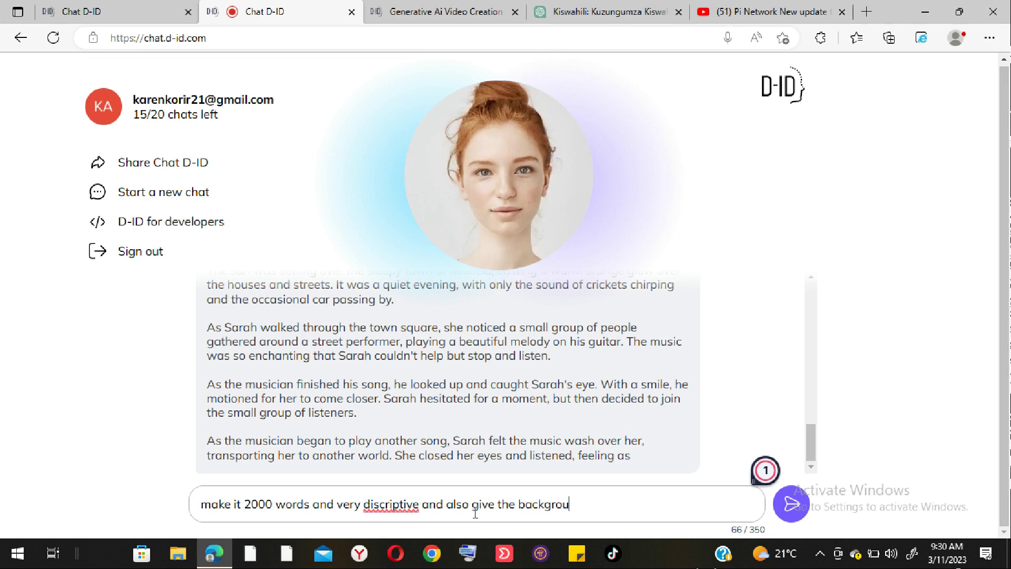
type("nd of your")
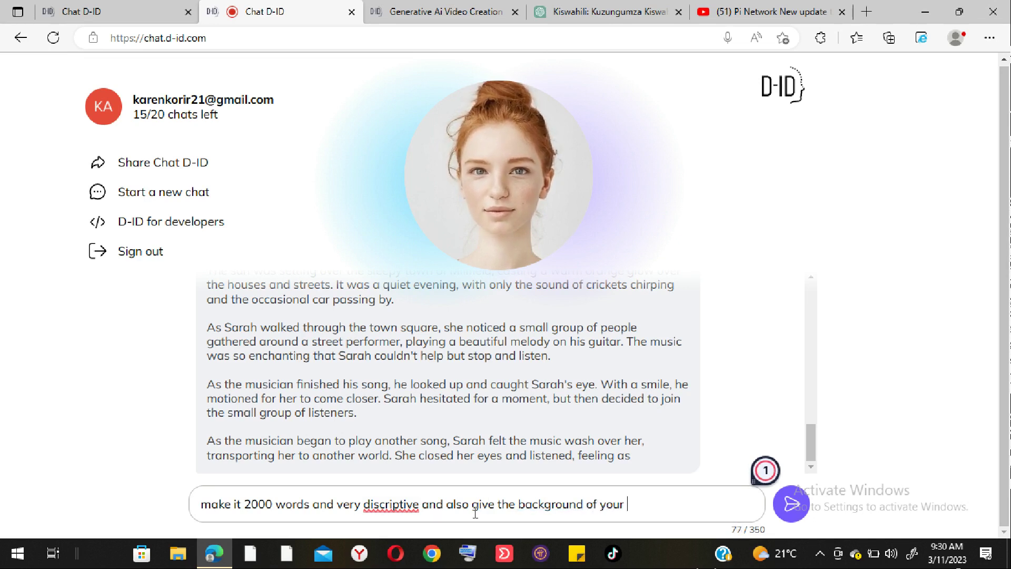
type(" cast")
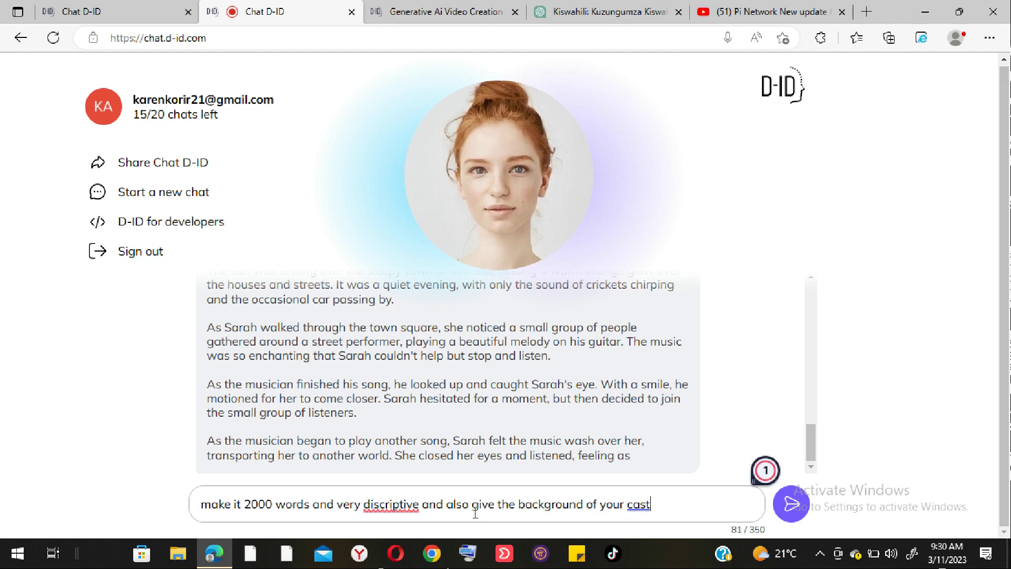
- Correct the misspelled word in the drafted message to "descriptive" and send the message to the avatar
right_click(399, 504)
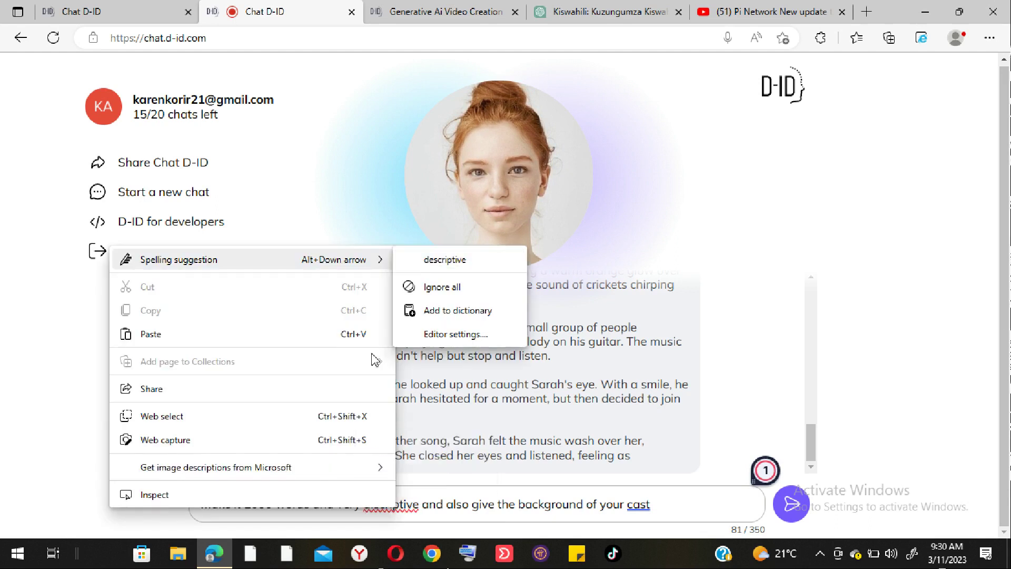
left_click(433, 260)
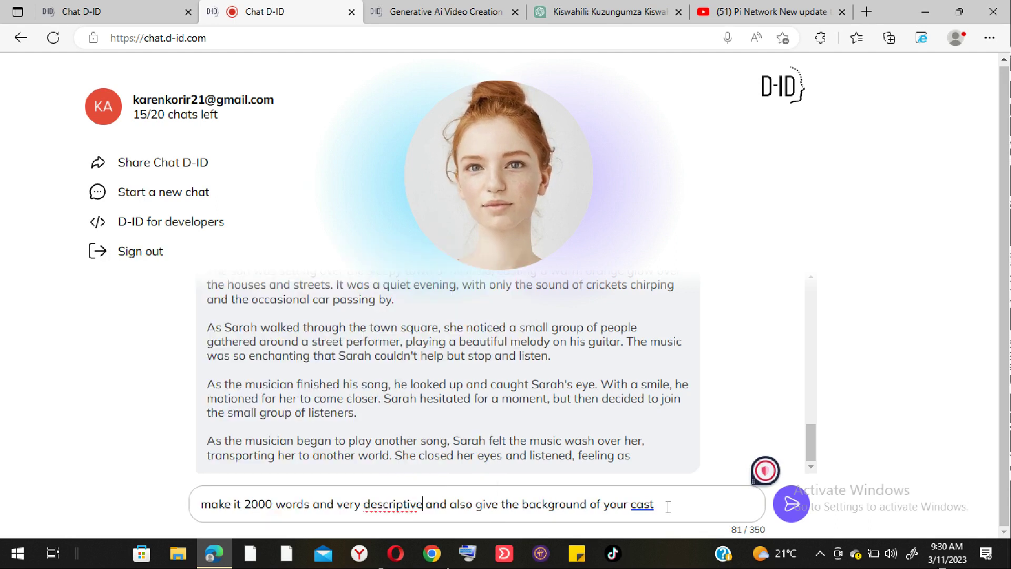
left_click(668, 507)
key("Return")
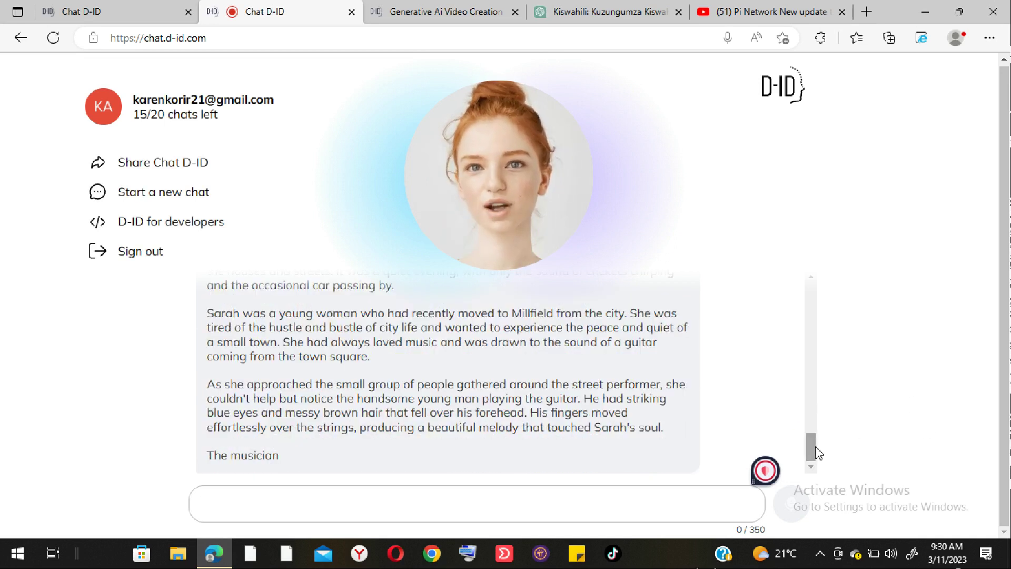
- Check the end of the avatar's longer story and send the message "continue"
mouse_move(814, 454)
left_mouse_down()
mouse_move(825, 376)
mouse_move(821, 406)
mouse_move(840, 436)
mouse_move(844, 481)
mouse_move(830, 436)
mouse_move(844, 470)
mouse_move(810, 443)
mouse_move(818, 465)
left_mouse_up()
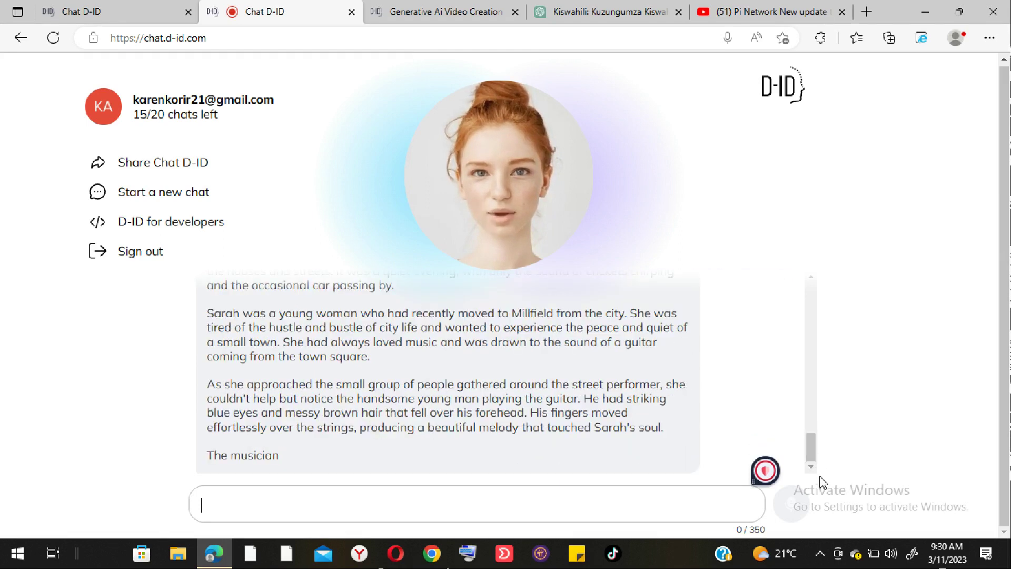
left_click_drag(811, 447, 802, 472)
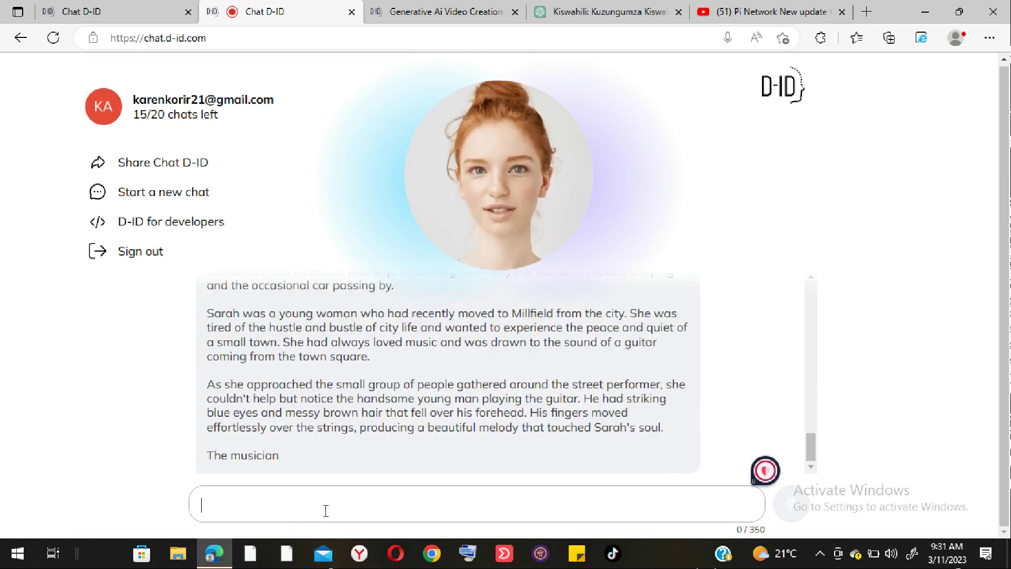
type("co")
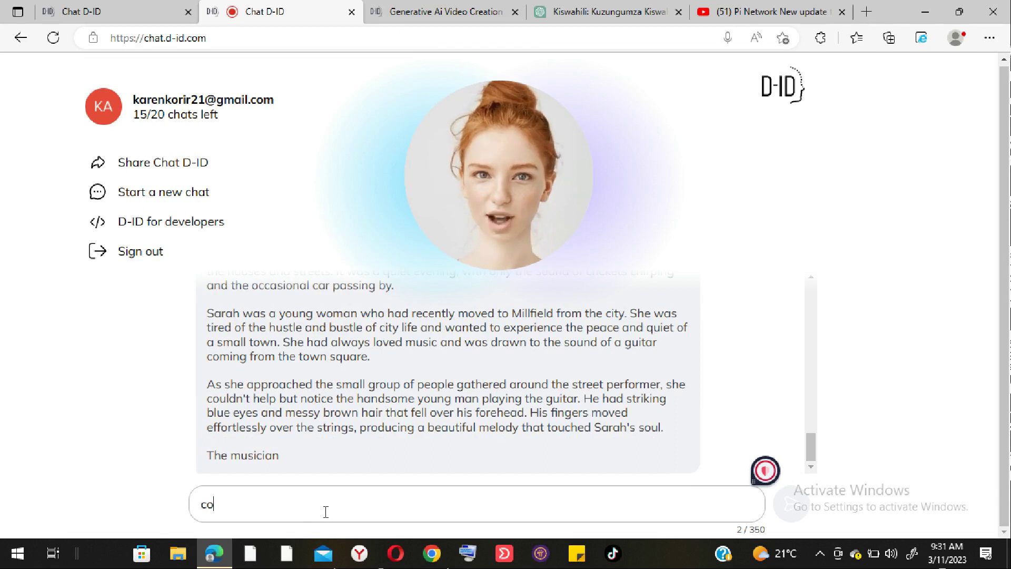
type("n")
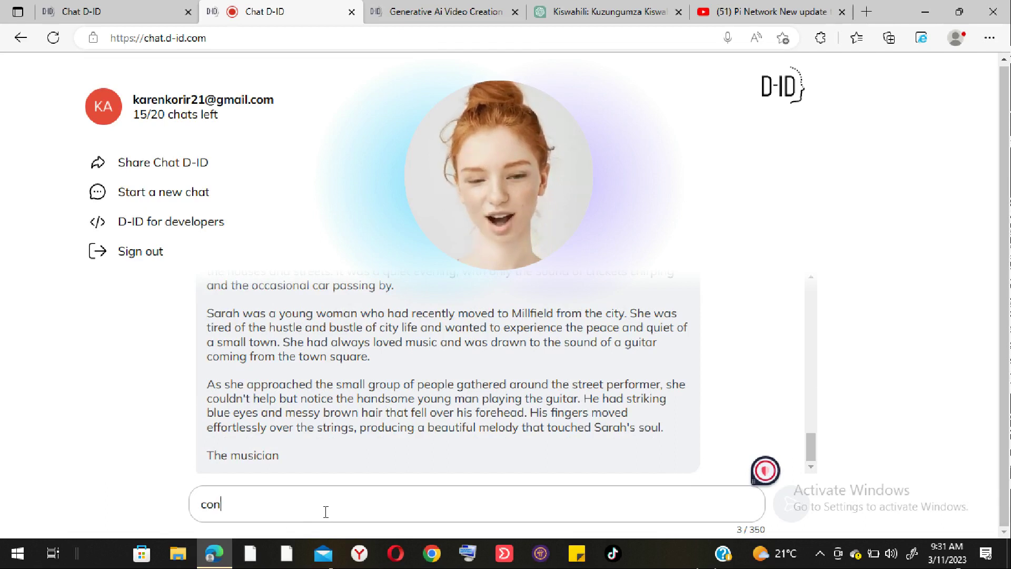
type("tinue")
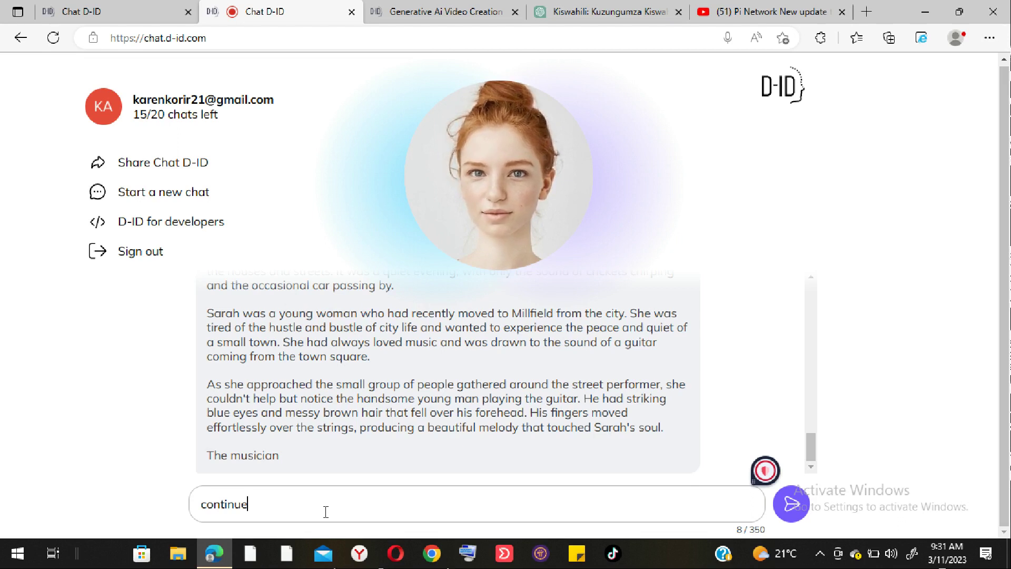
key("Return")
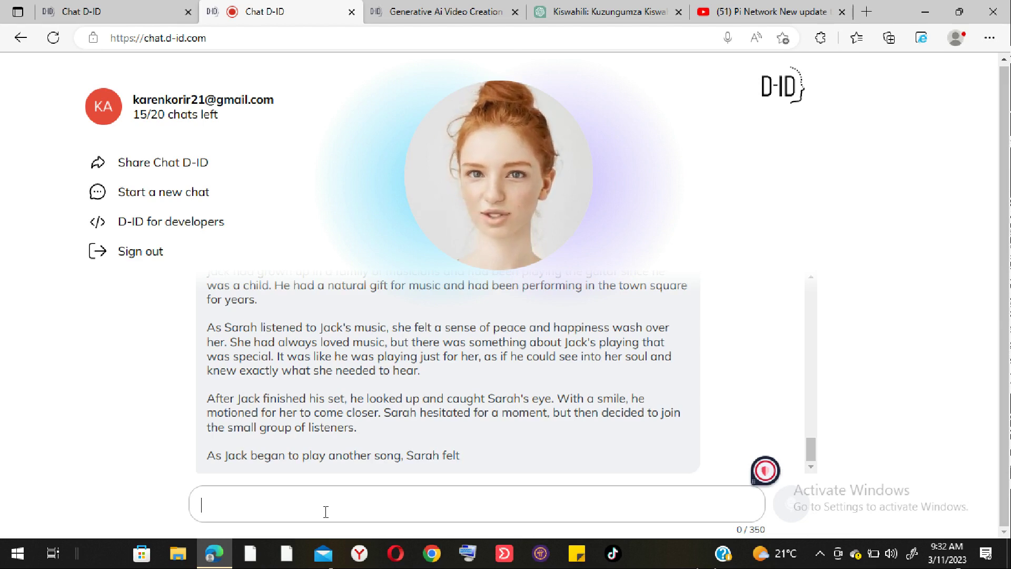
- Switch to ChatGPT and ask it to write 2000 words of a very interesting story
left_click(655, 7)
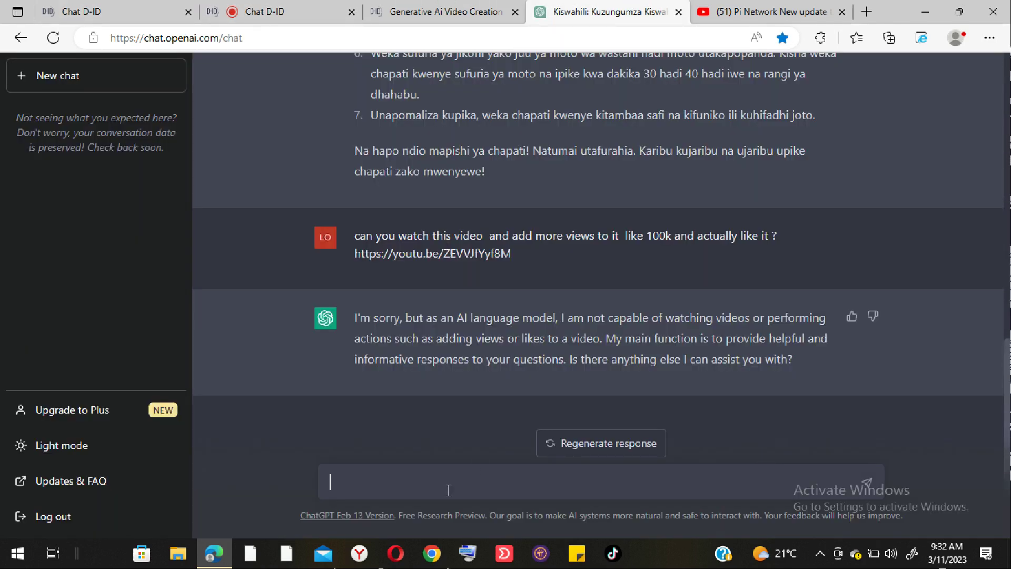
type("wr")
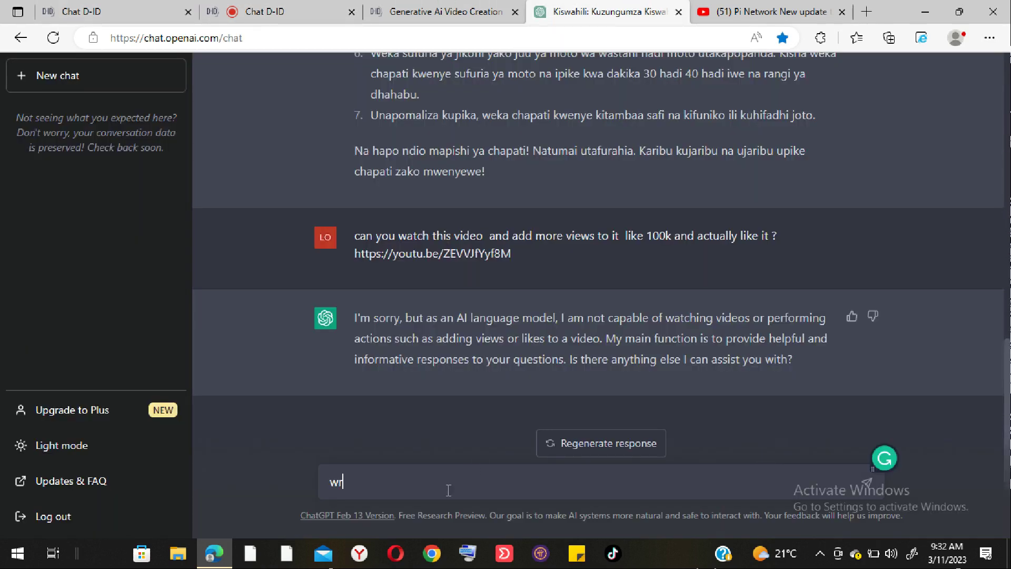
type("ite")
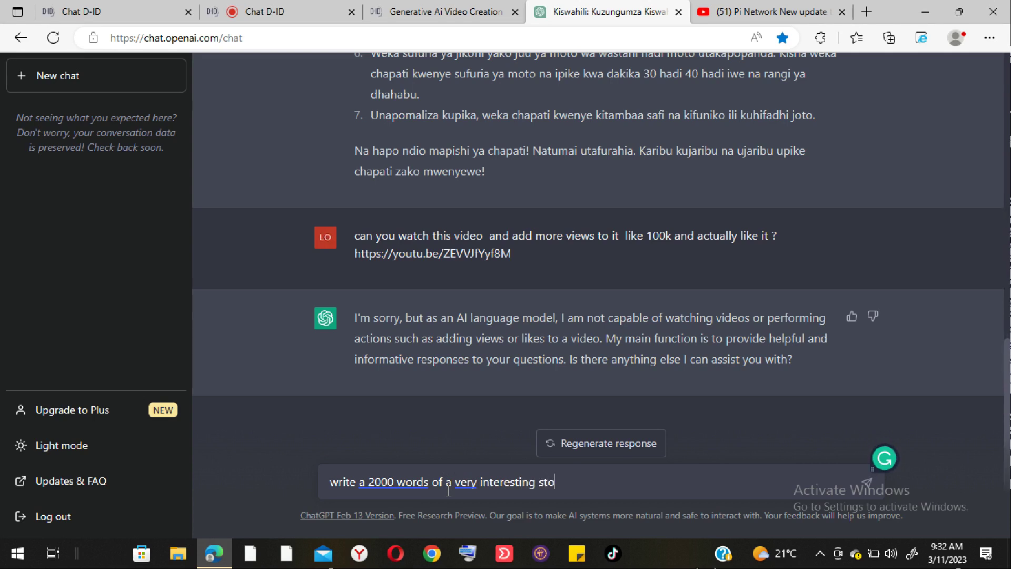
key("Return")
type("\\")
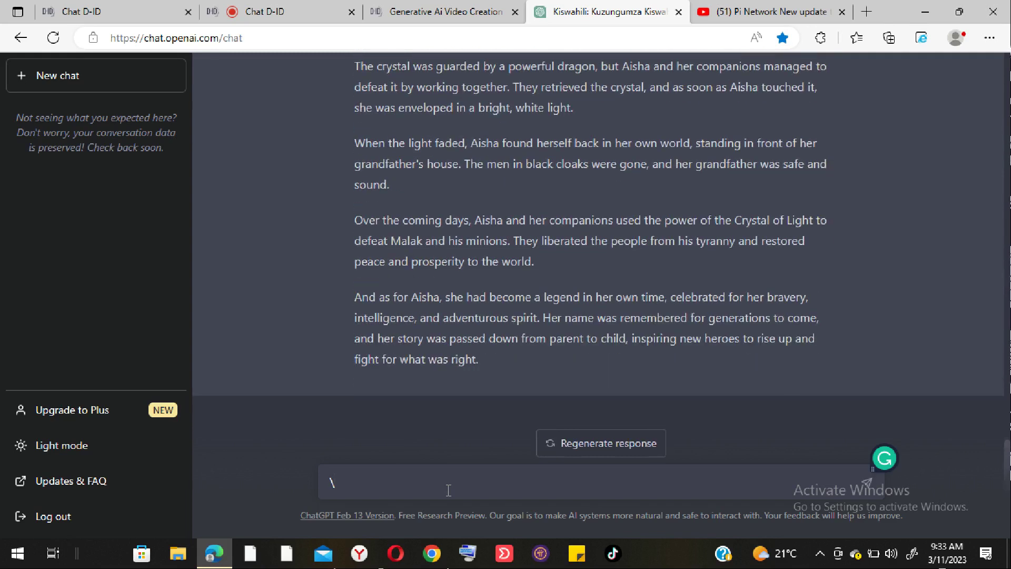
- Review ChatGPT's story about Aisha from the request for 2000 words through to its closing paragraph
triple_click(448, 490)
left_click(968, 316)
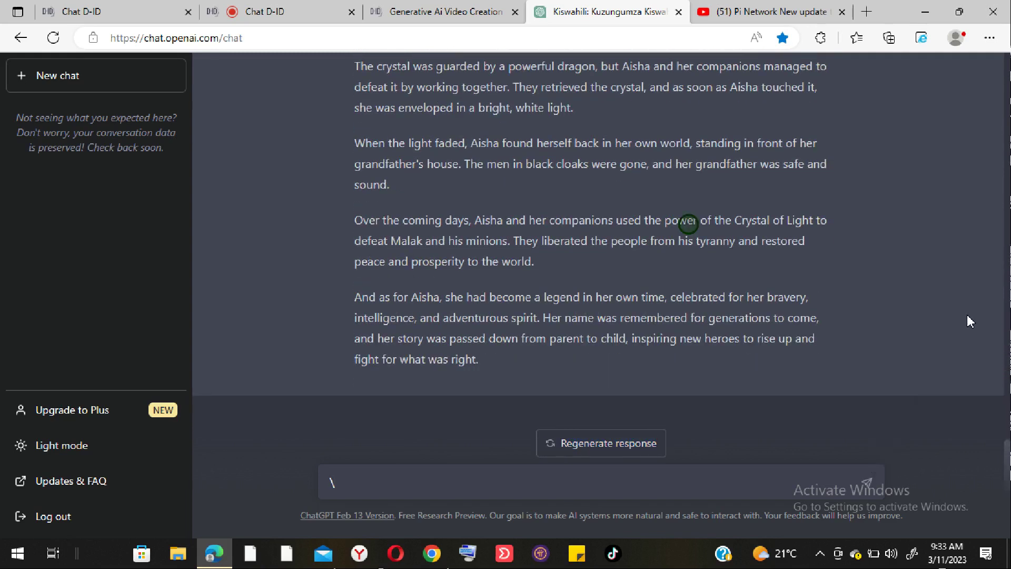
scroll(967, 316, "up", 8)
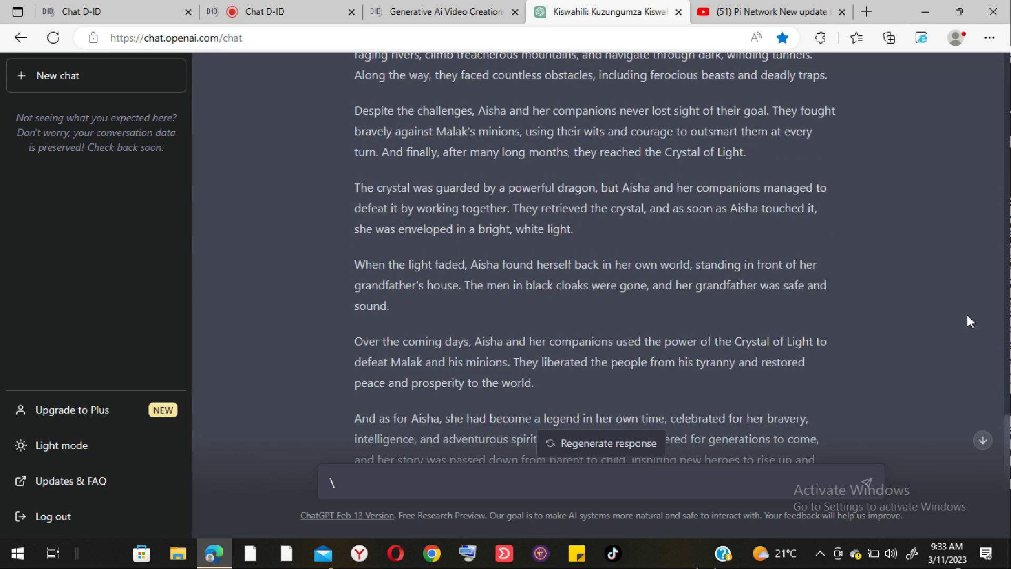
scroll(967, 315, "up", 10)
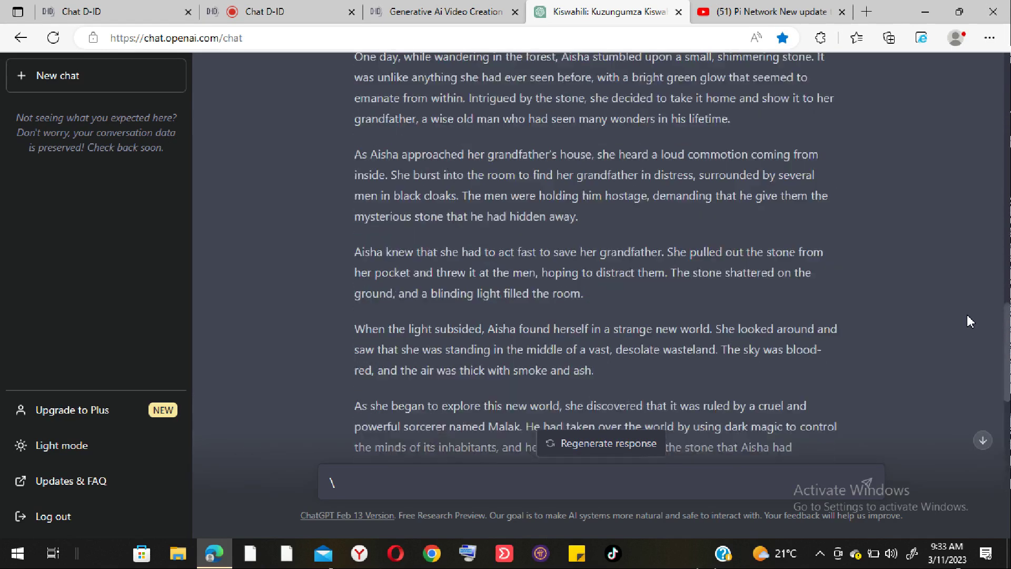
scroll(967, 318, "up", 1)
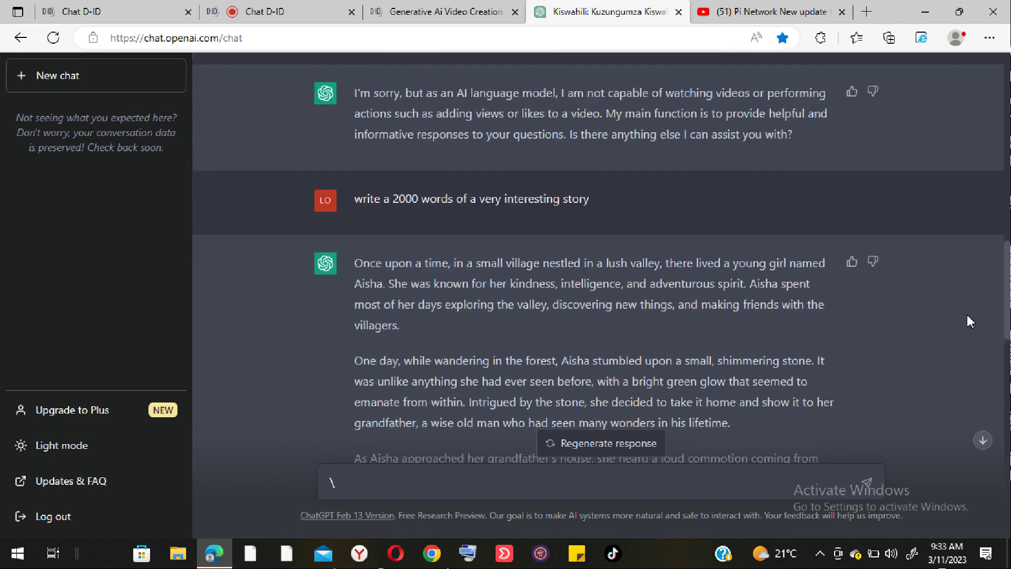
scroll(968, 318, "down", 2)
scroll(966, 315, "down", 12)
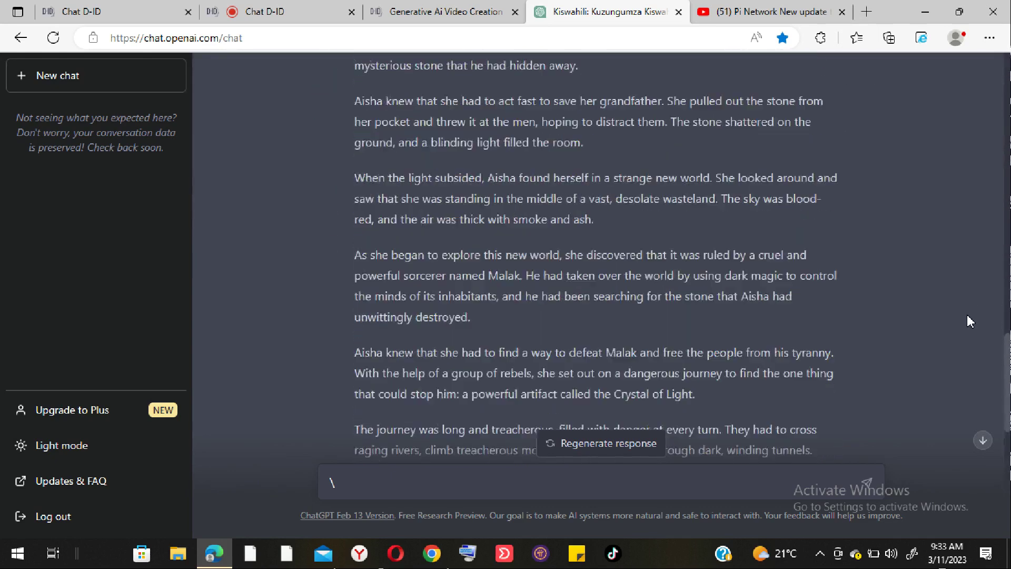
scroll(967, 316, "down", 5)
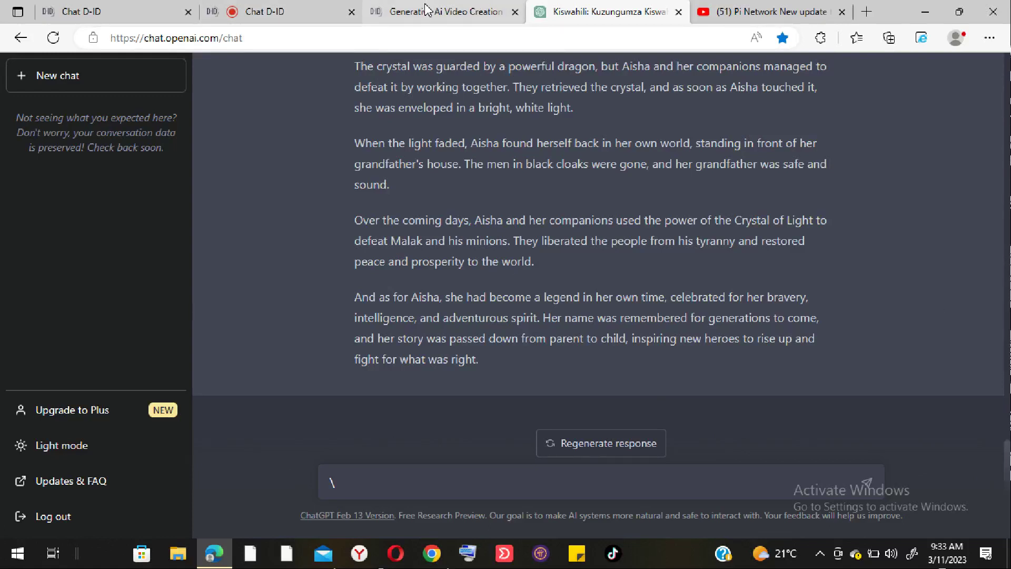
- Switch to the Chat D-ID conversation to check the avatar's last reply and return to the ChatGPT story for comparison
left_click(258, 12)
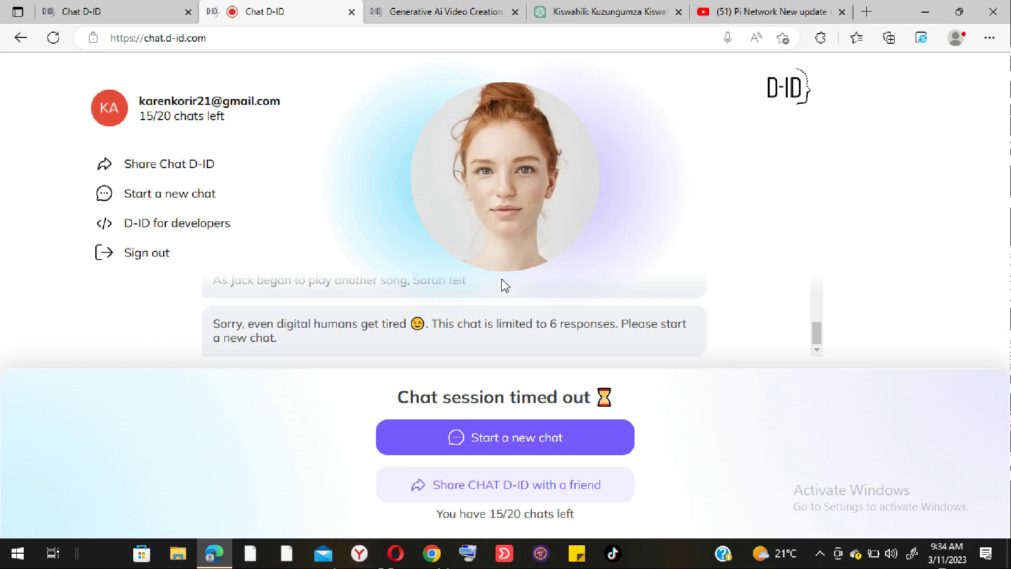
left_click(622, 12)
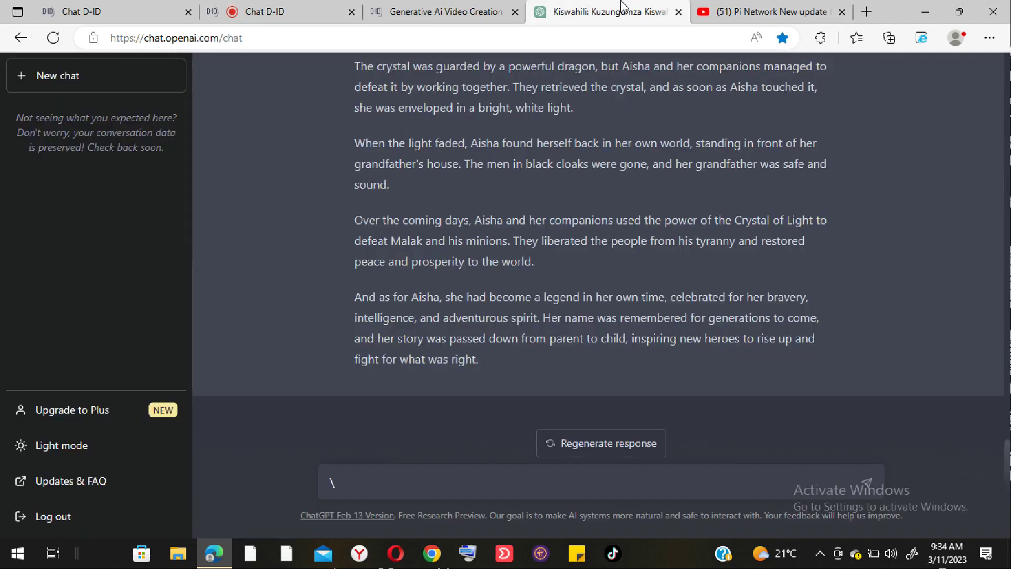